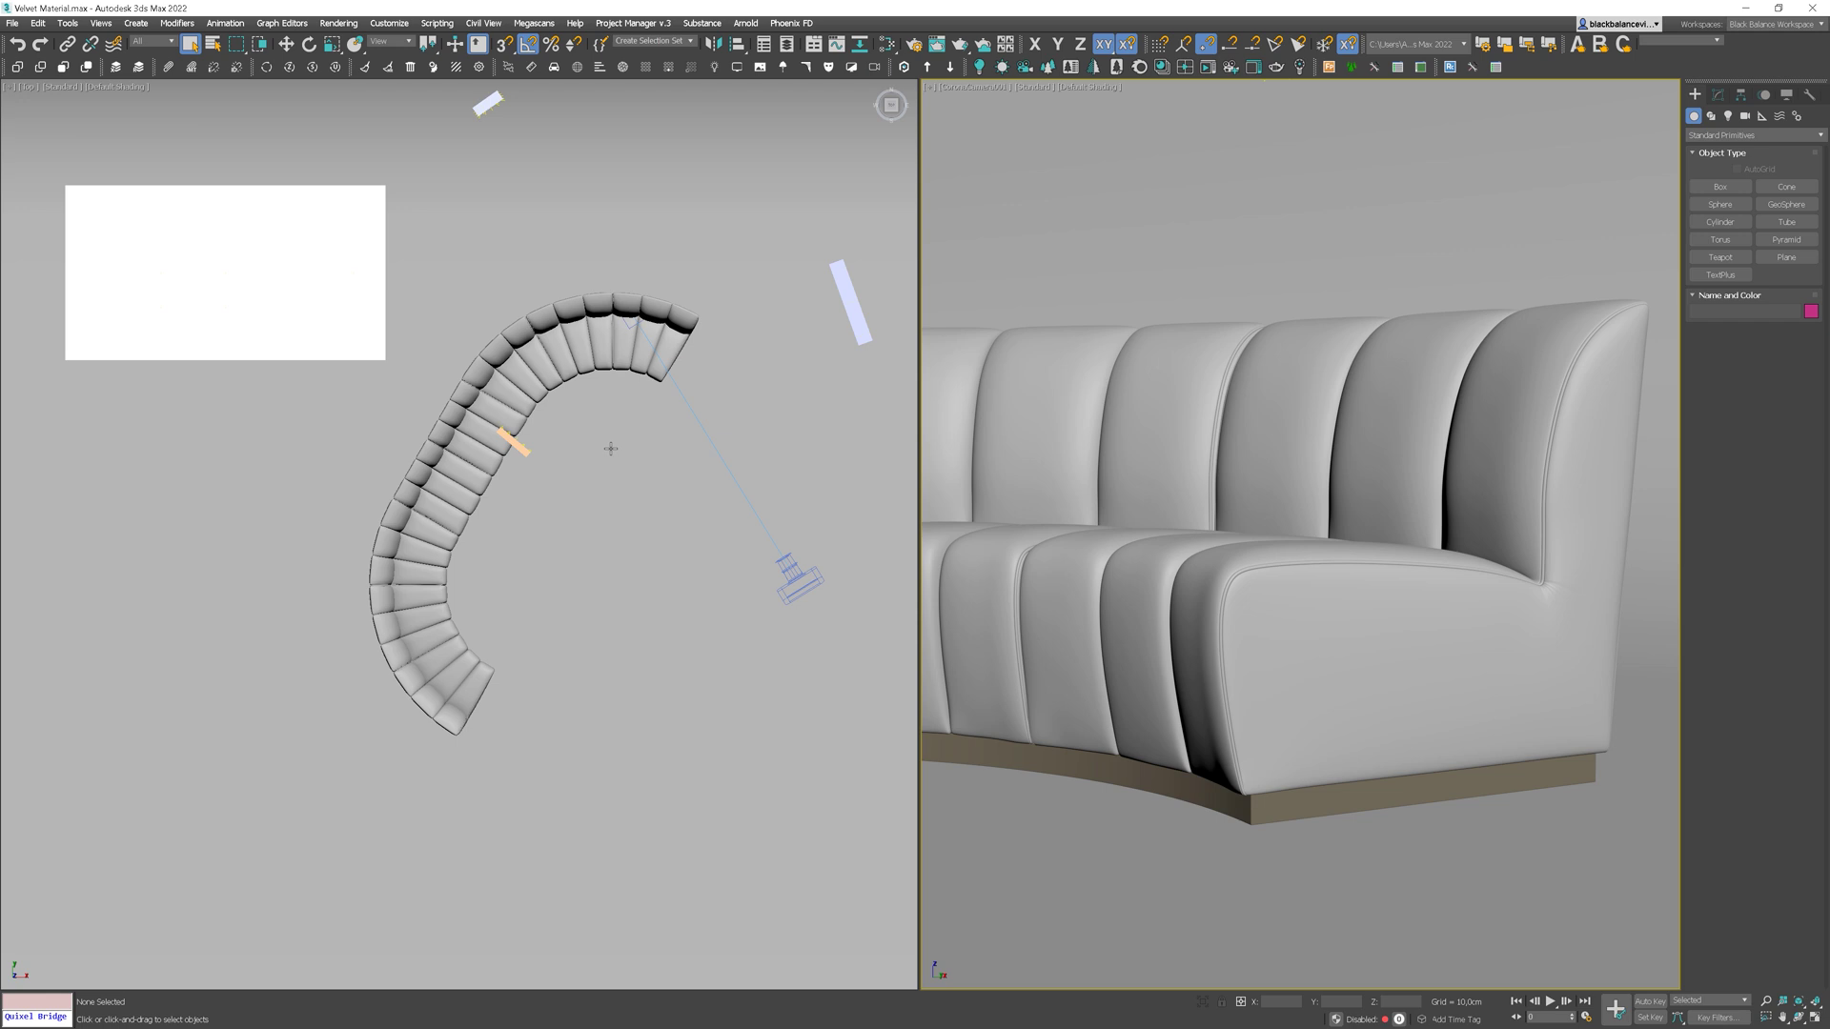
Step: Start a Corona Interactive render session of the sofa in the camera viewport
middle_drag(648, 445, 588, 565)
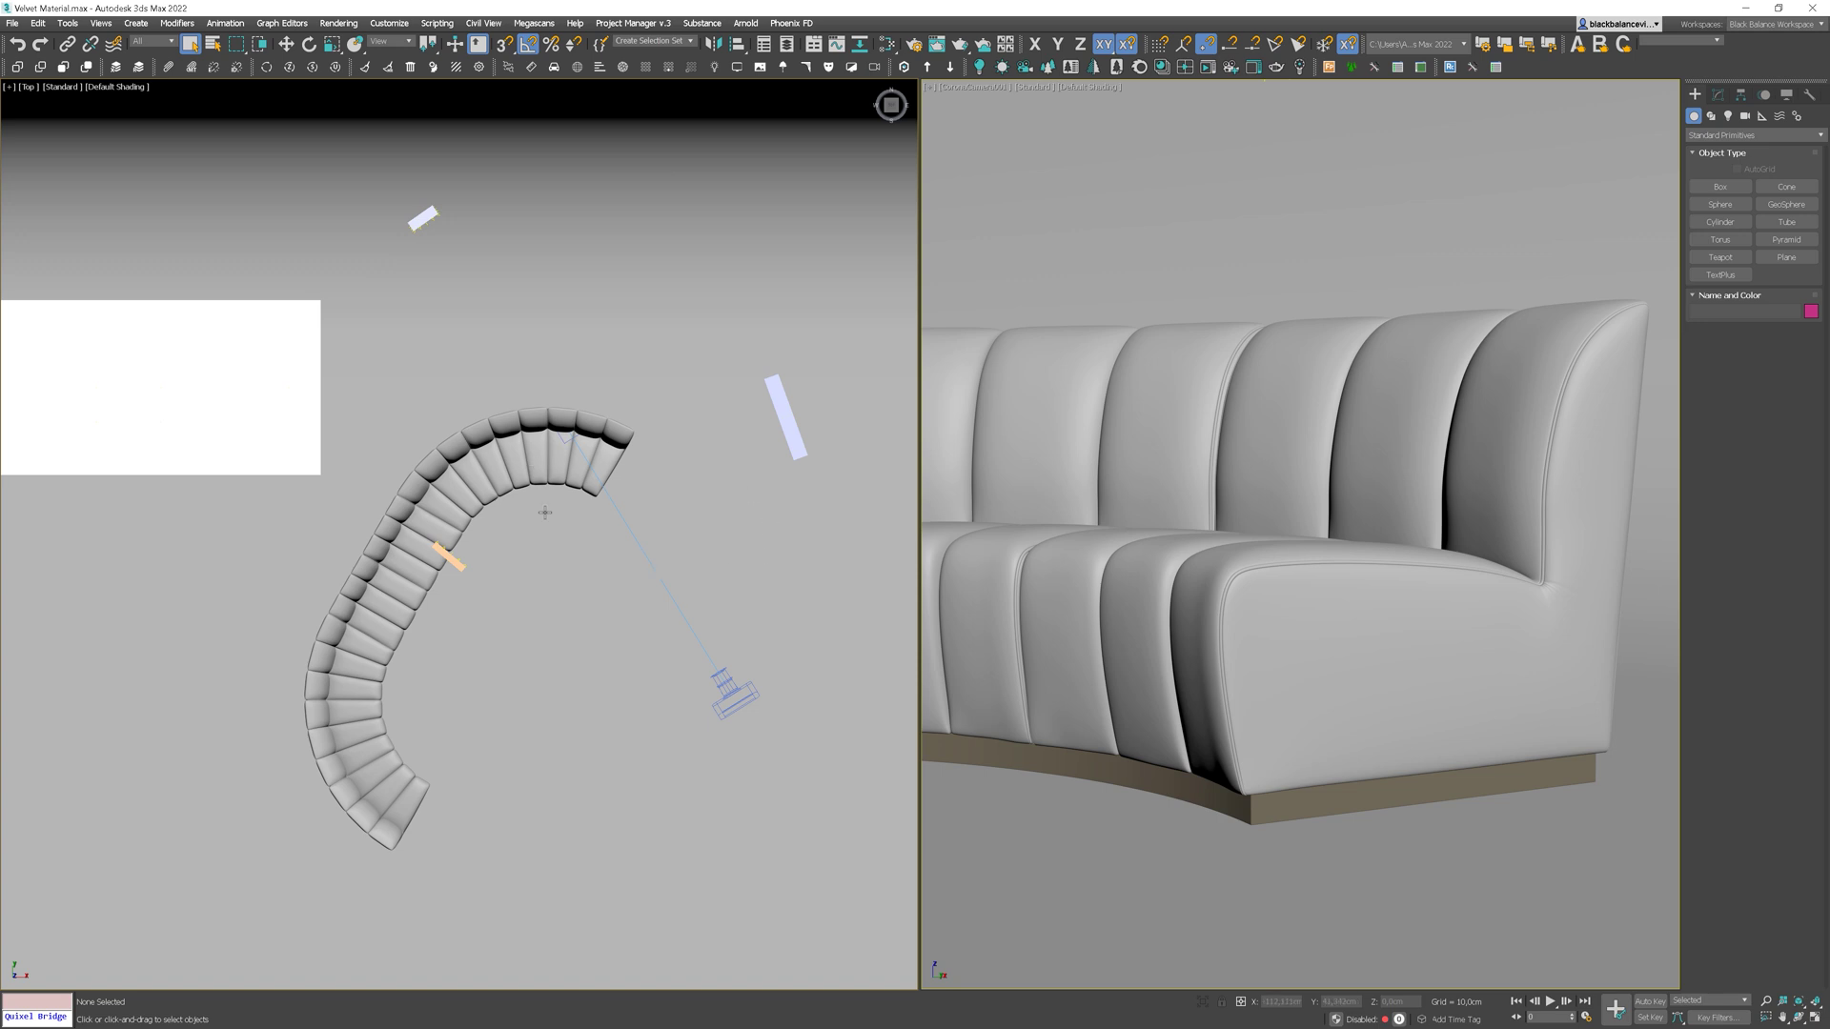
alt+middle_drag(544, 513, 633, 458)
key(t)
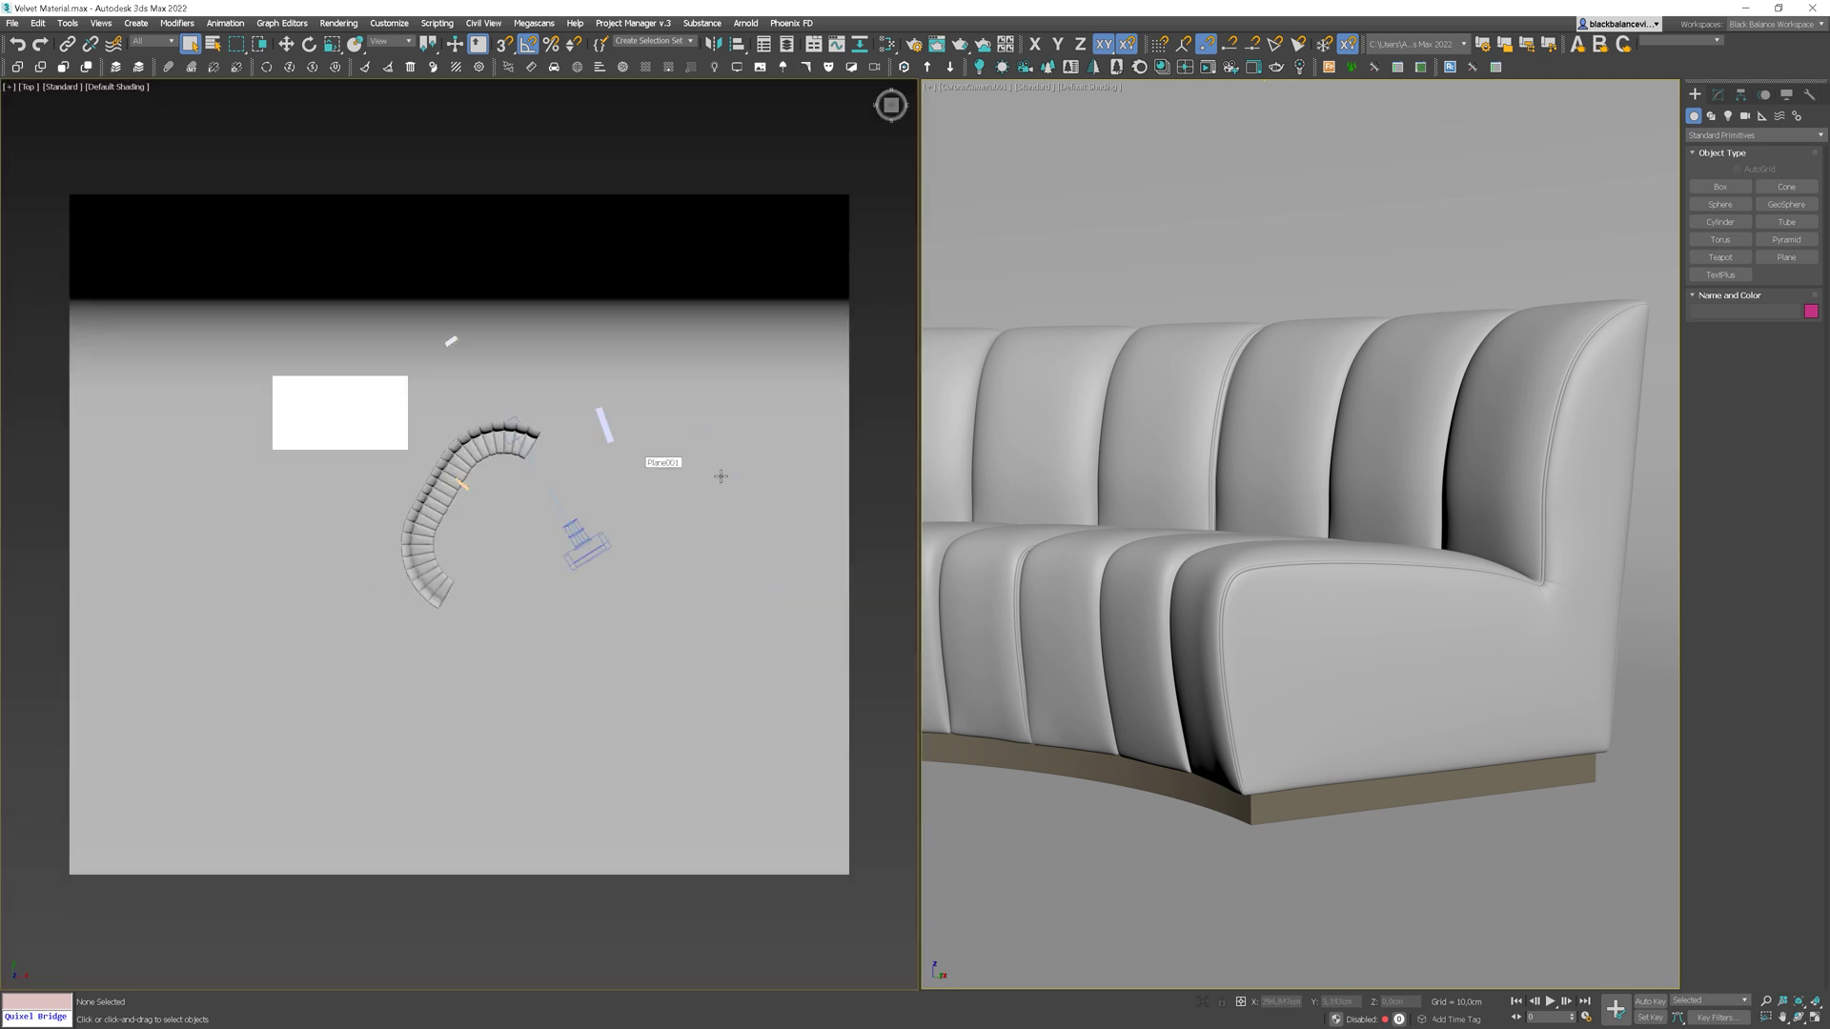
right_click(1335, 471)
right_click(1334, 471)
click(1310, 435)
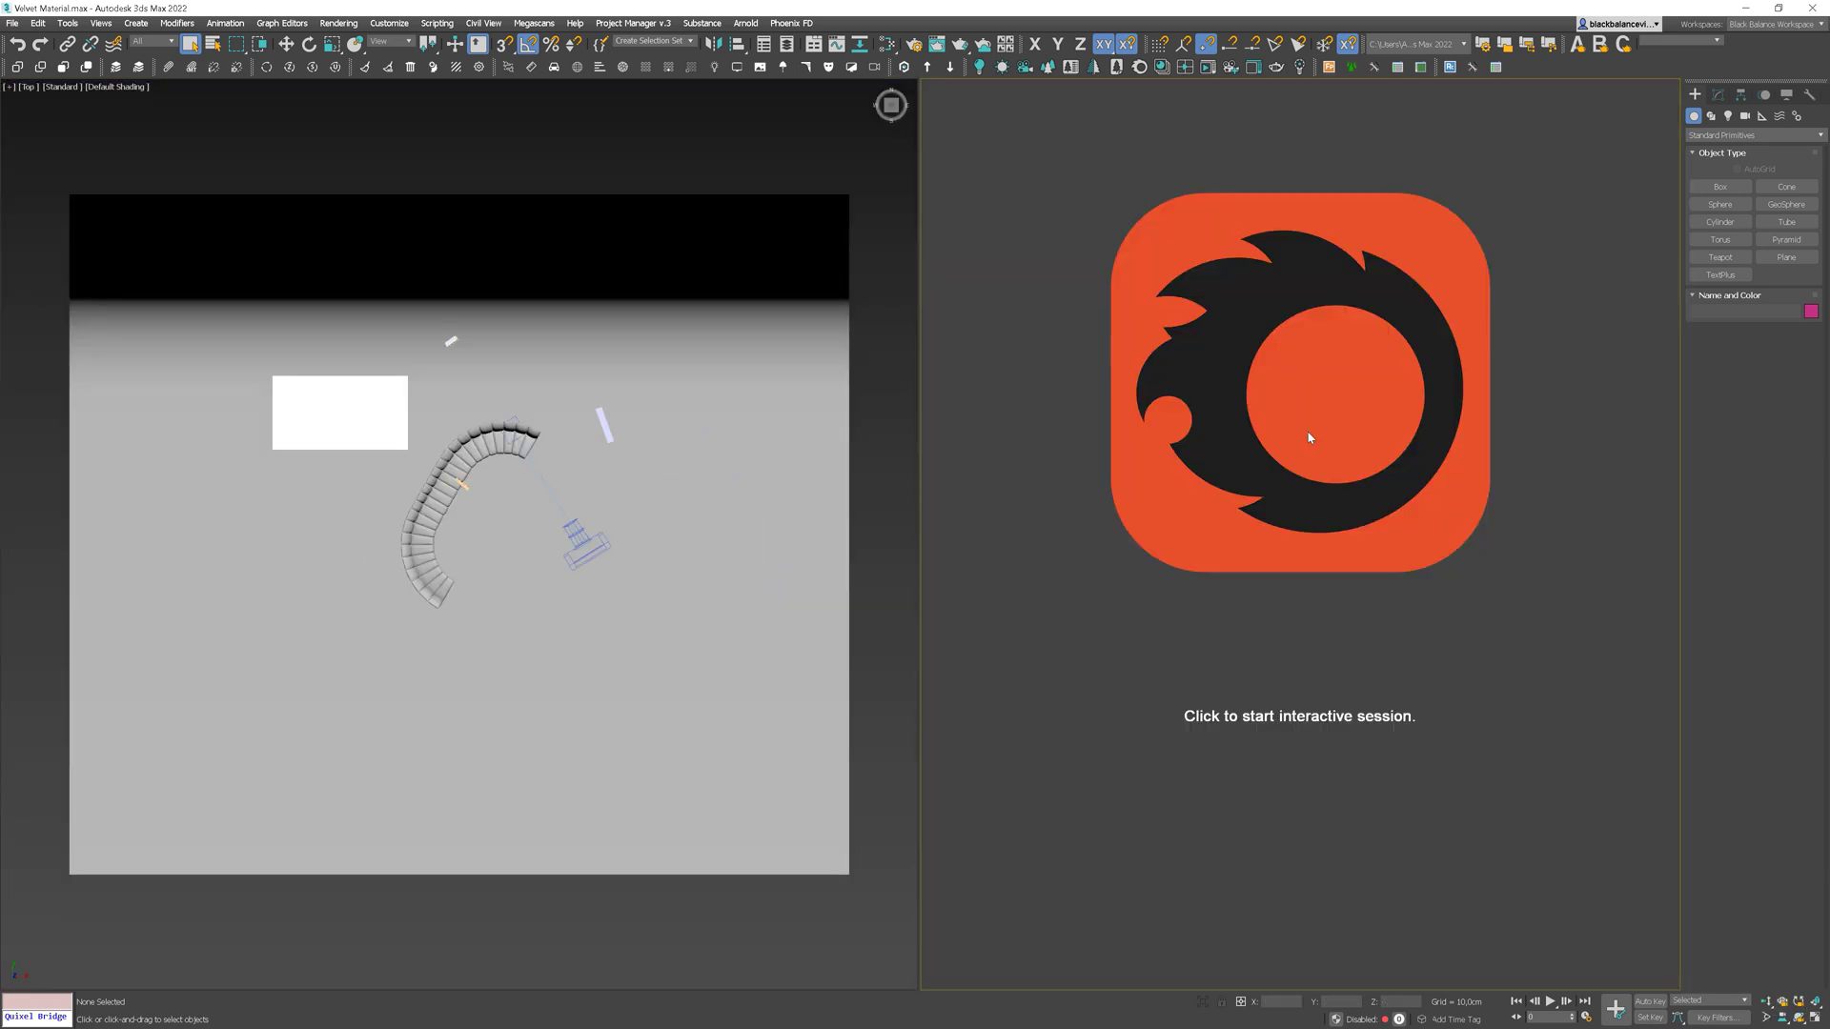
click(1320, 443)
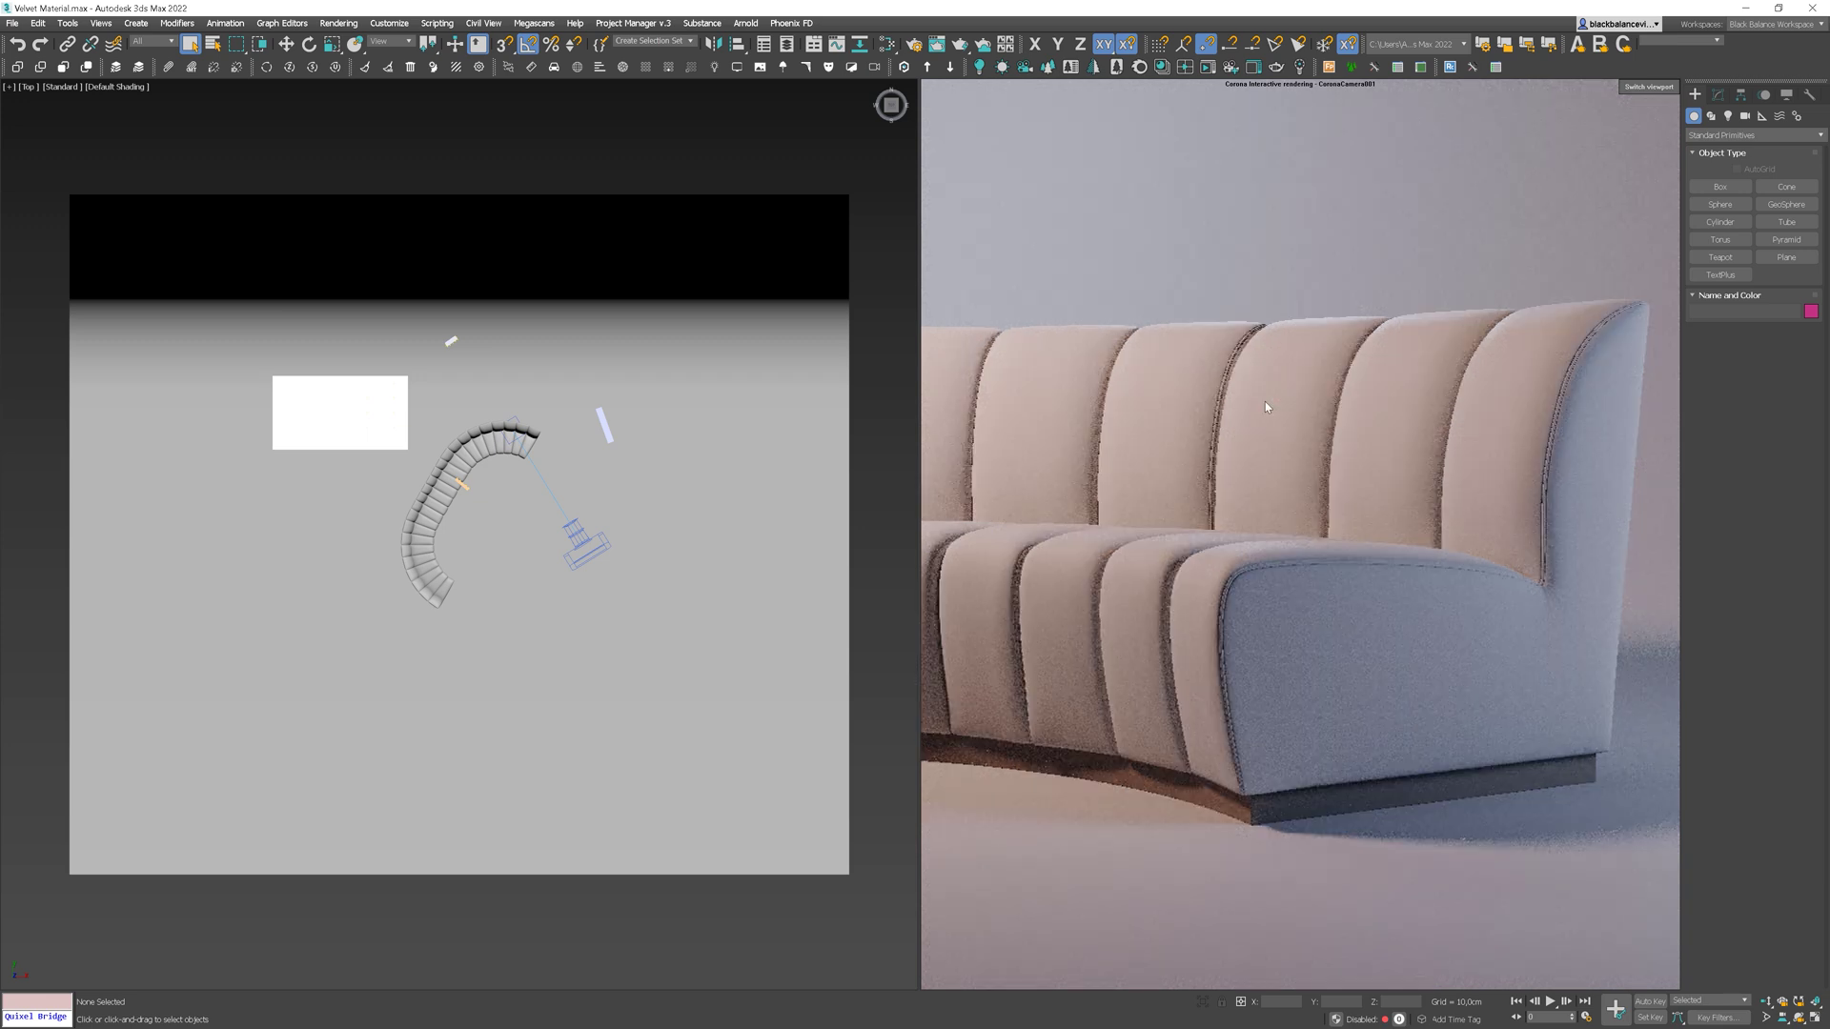
Step: Open the Slate Material Editor and nudge the Material #33 node slightly right
key(m)
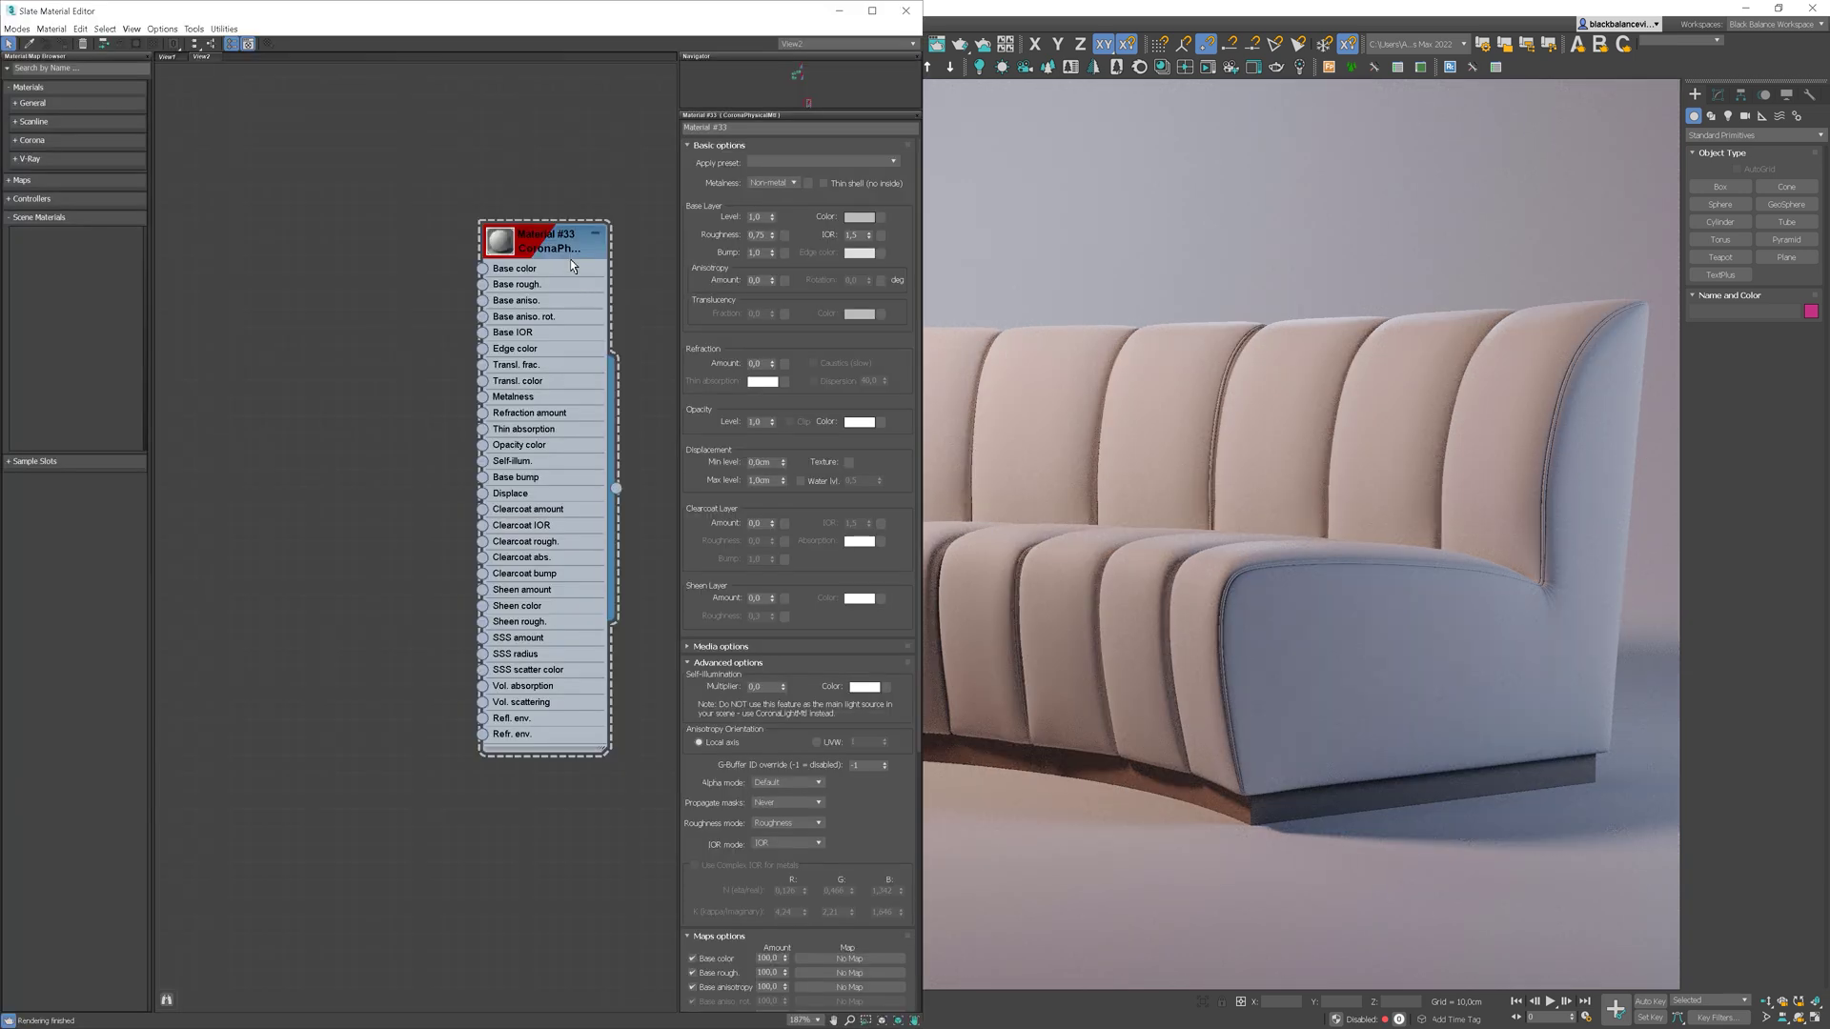
click(561, 250)
drag(561, 252, 573, 247)
Step: Drag the NRM, BUMP, DISP, AO and COL_VAR3 velvet textures in as bitmap nodes, then select all five
key(alt+Tab)
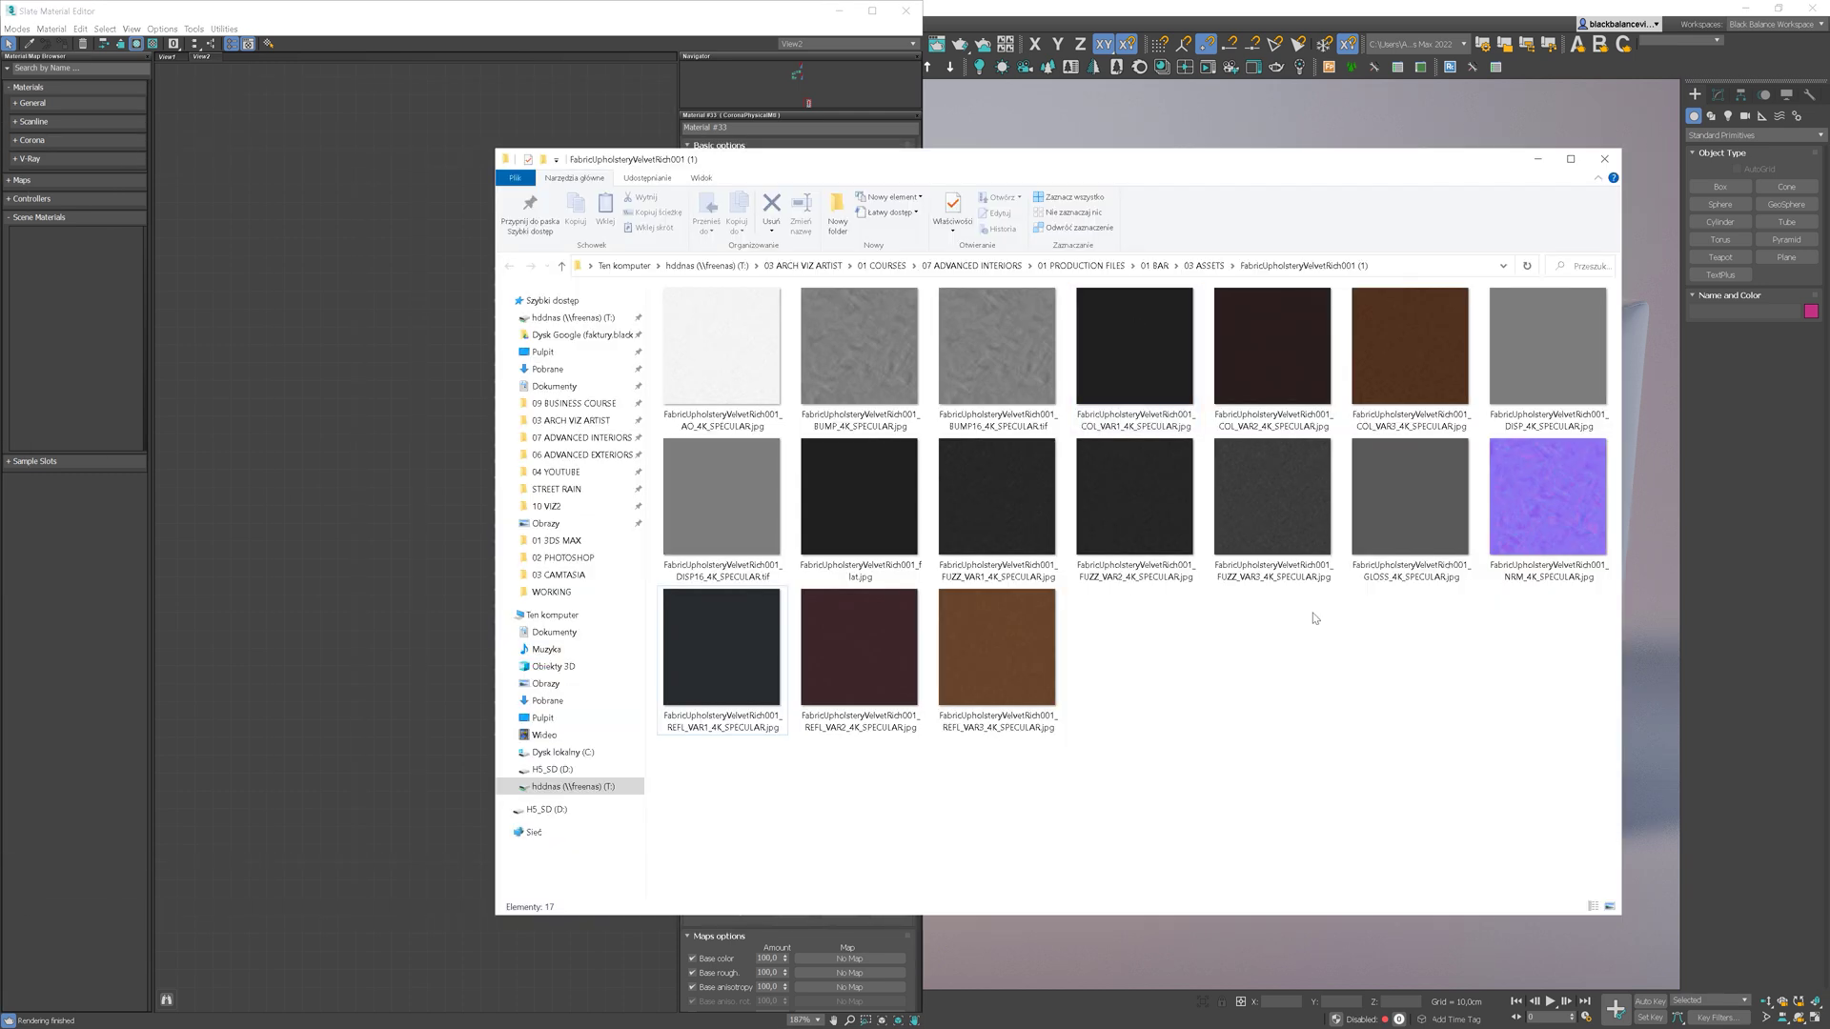
drag(1548, 495, 372, 419)
drag(858, 348, 352, 329)
drag(1548, 362, 454, 318)
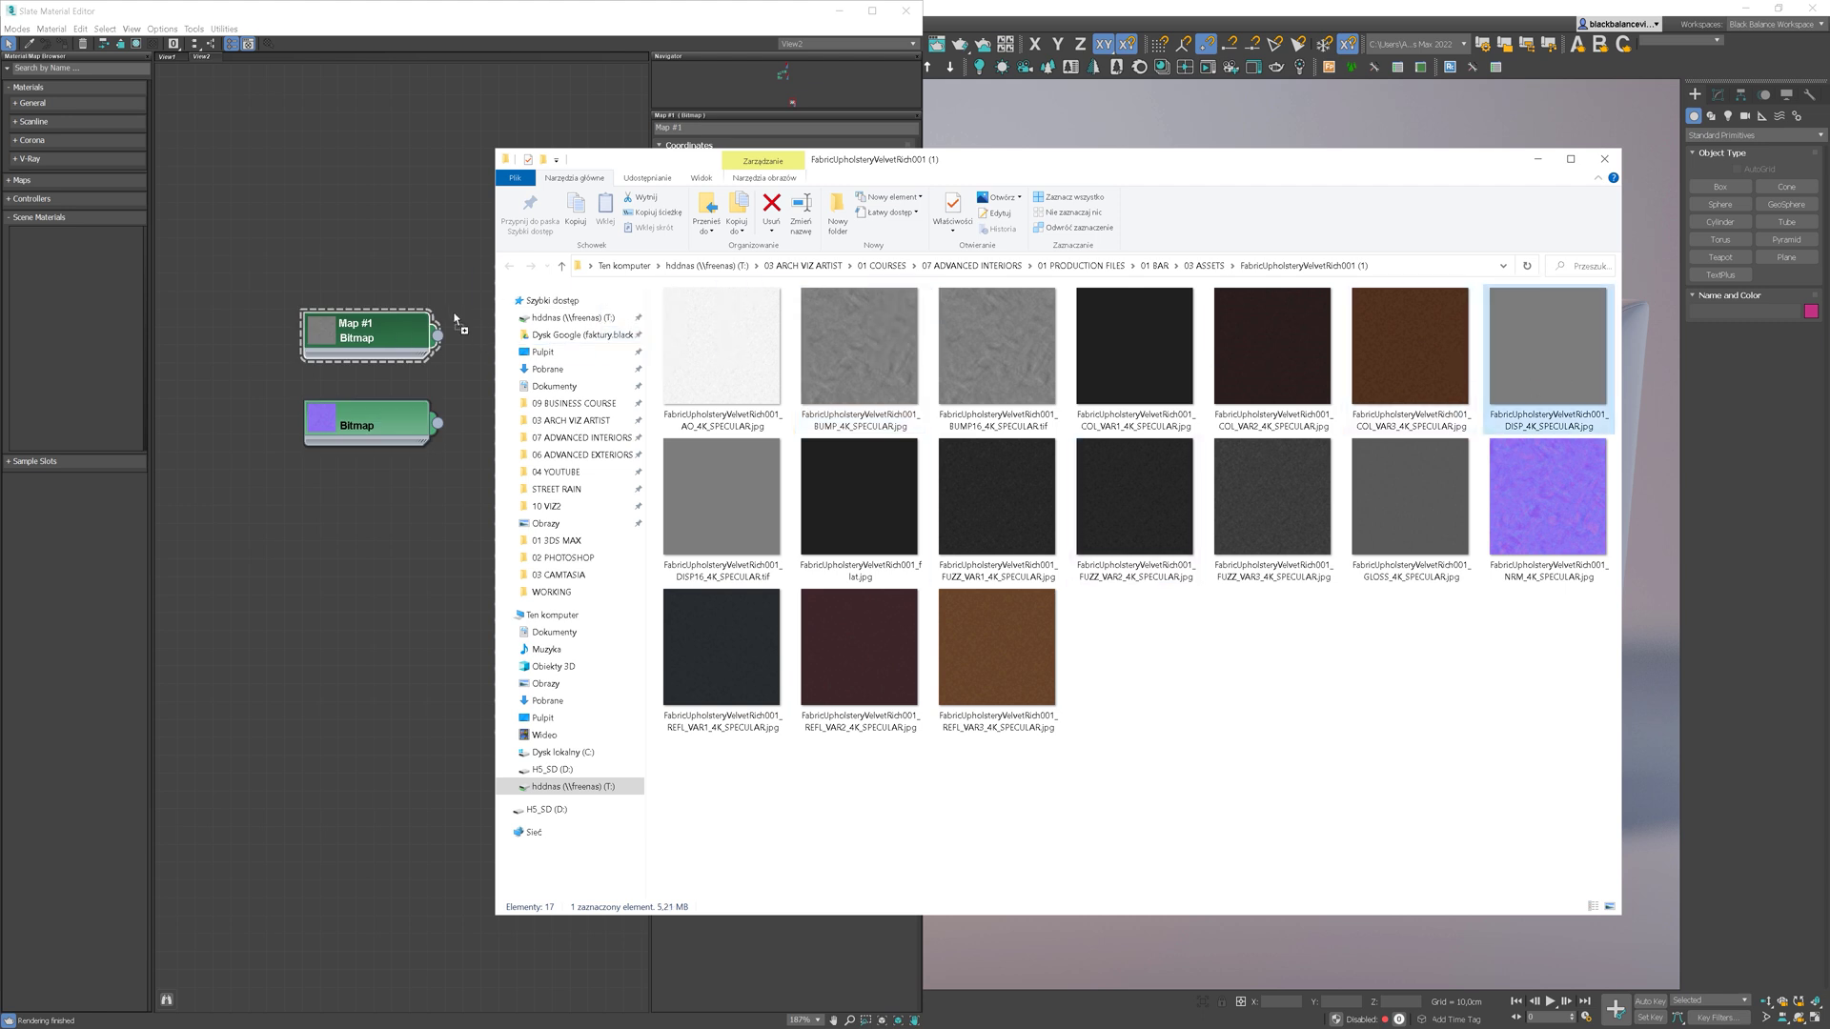
drag(409, 259, 409, 259)
drag(721, 372, 407, 155)
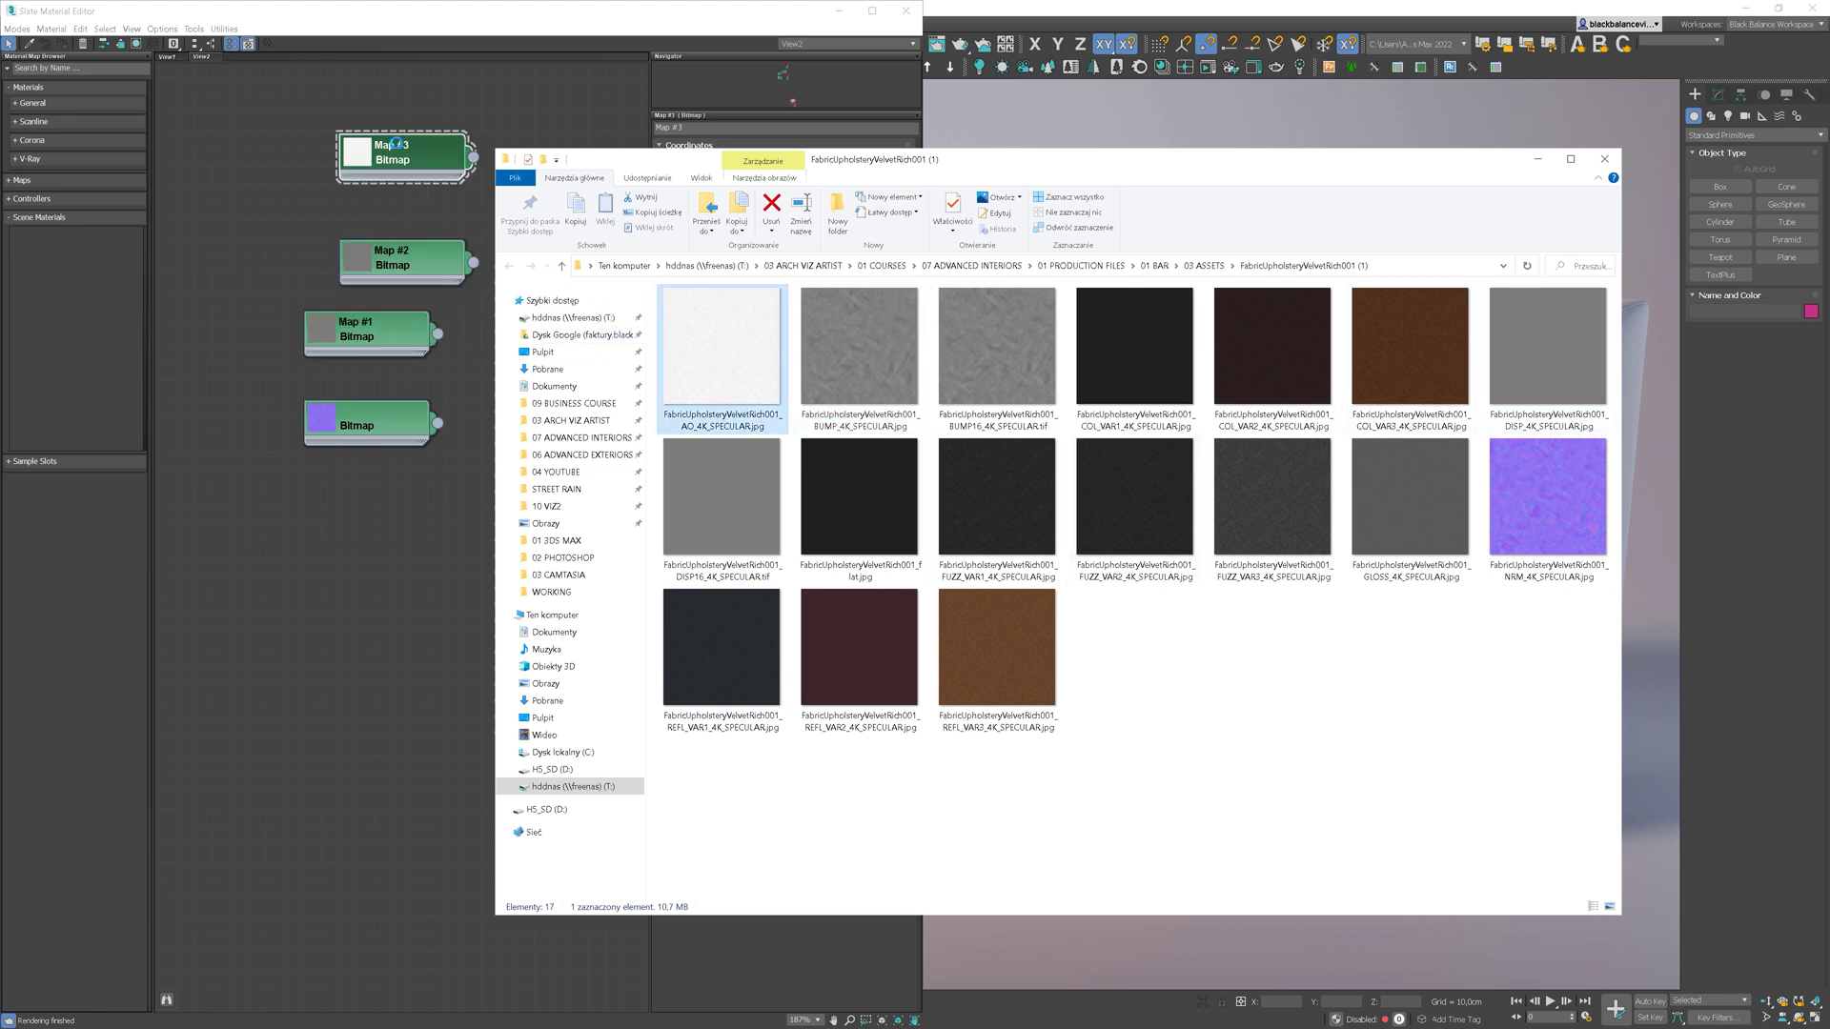
drag(1435, 343, 379, 100)
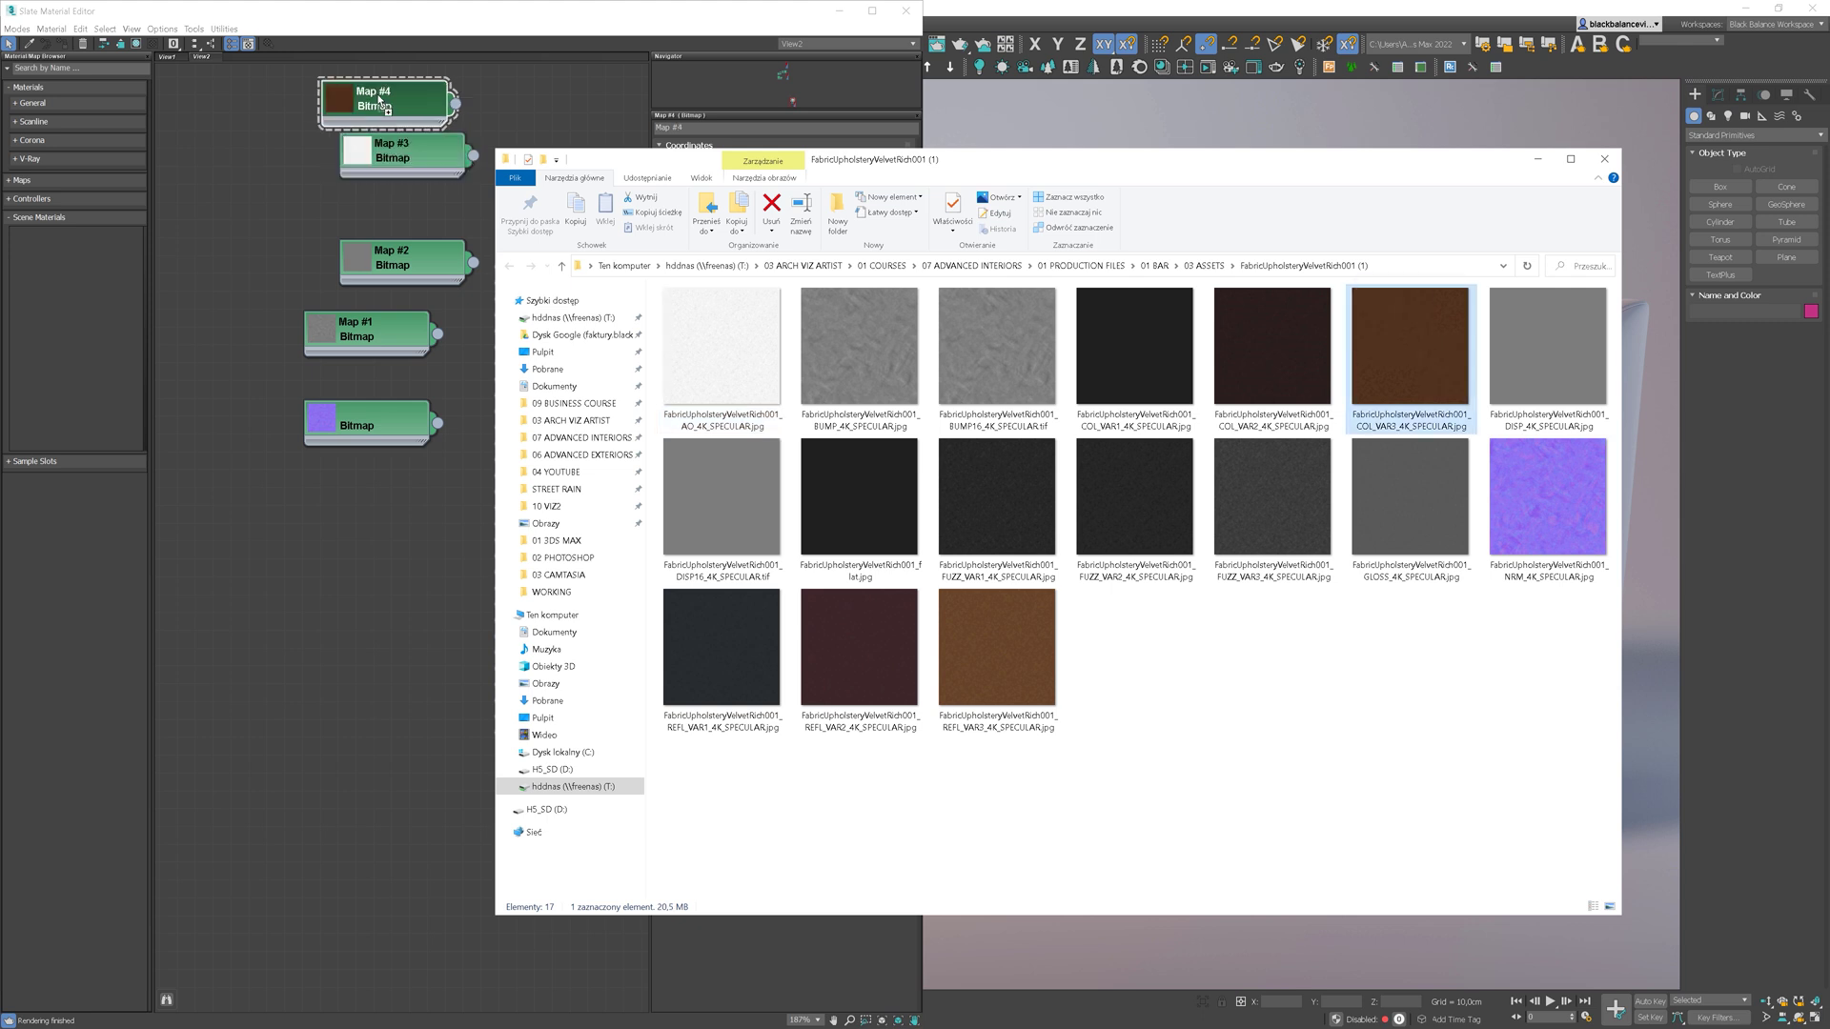
click(1537, 160)
middle_drag(455, 288, 443, 393)
drag(420, 143, 329, 596)
Step: Add a CoronaNormal map fed by the NRM bitmap, with Flip green and Add gamma enabled
drag(362, 482, 207, 563)
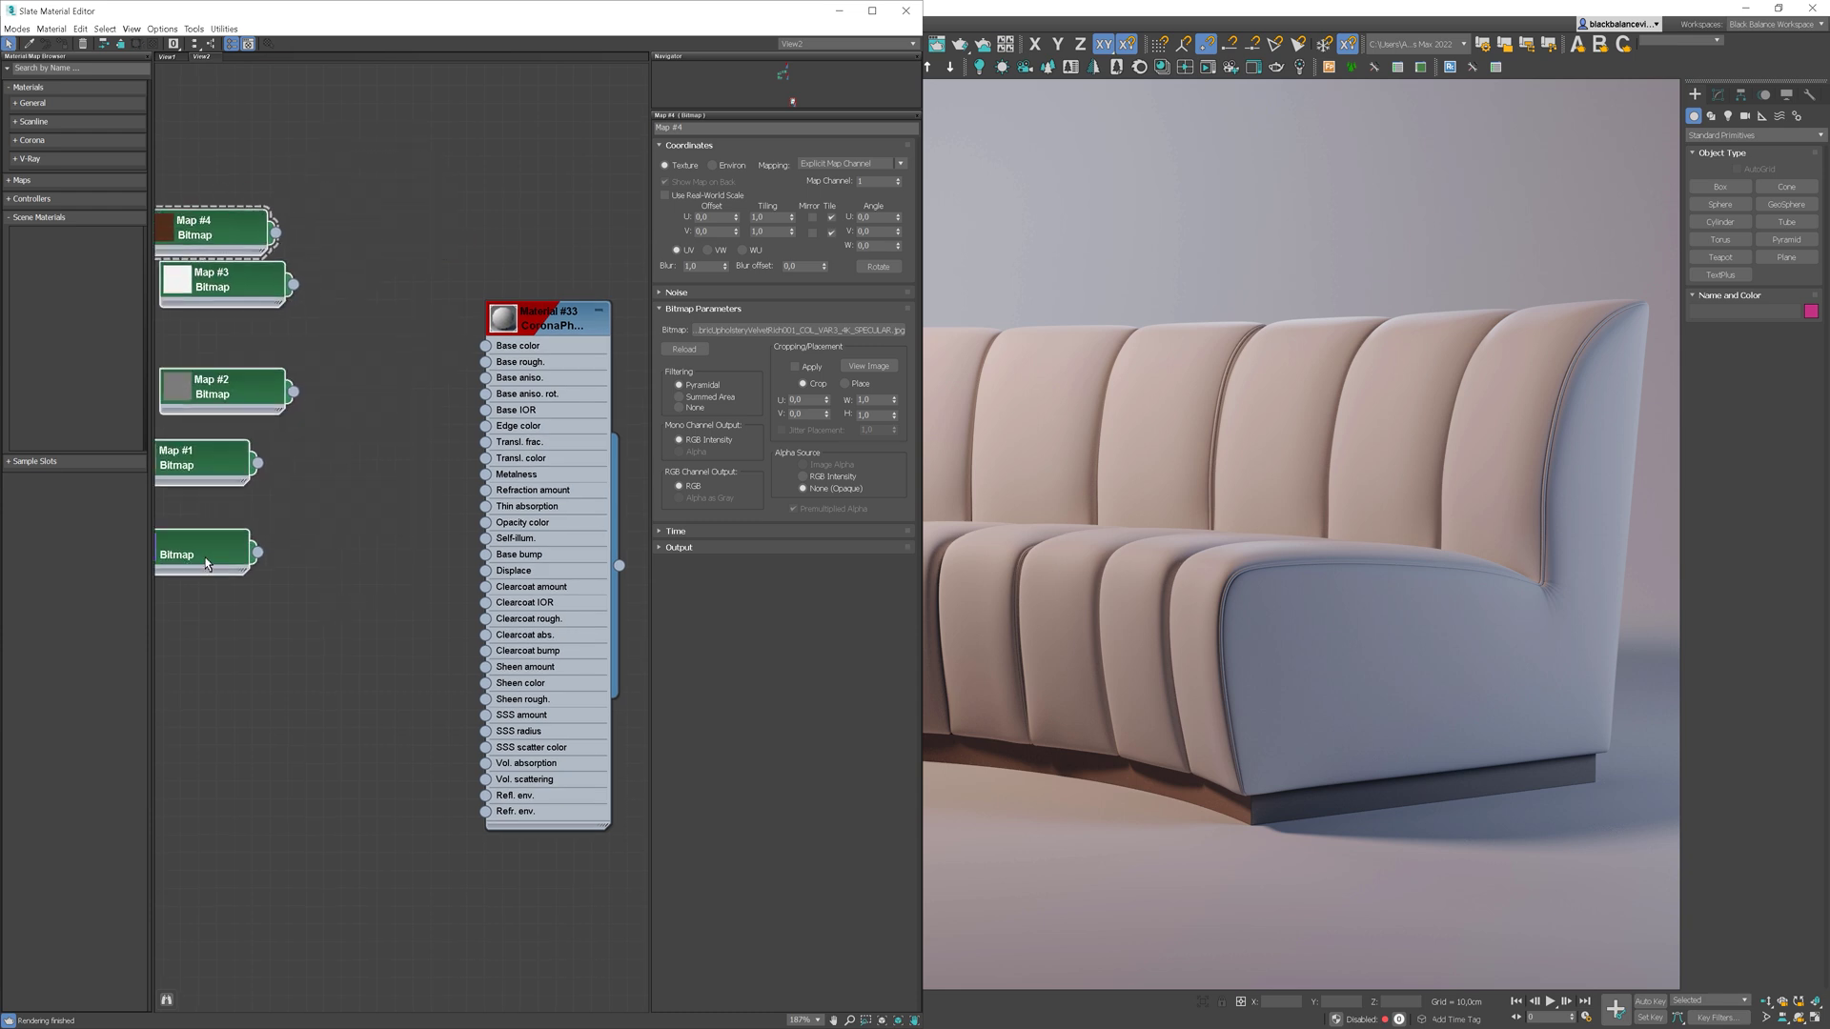
middle_drag(298, 554, 445, 535)
right_click(445, 535)
mouse_move(476, 558)
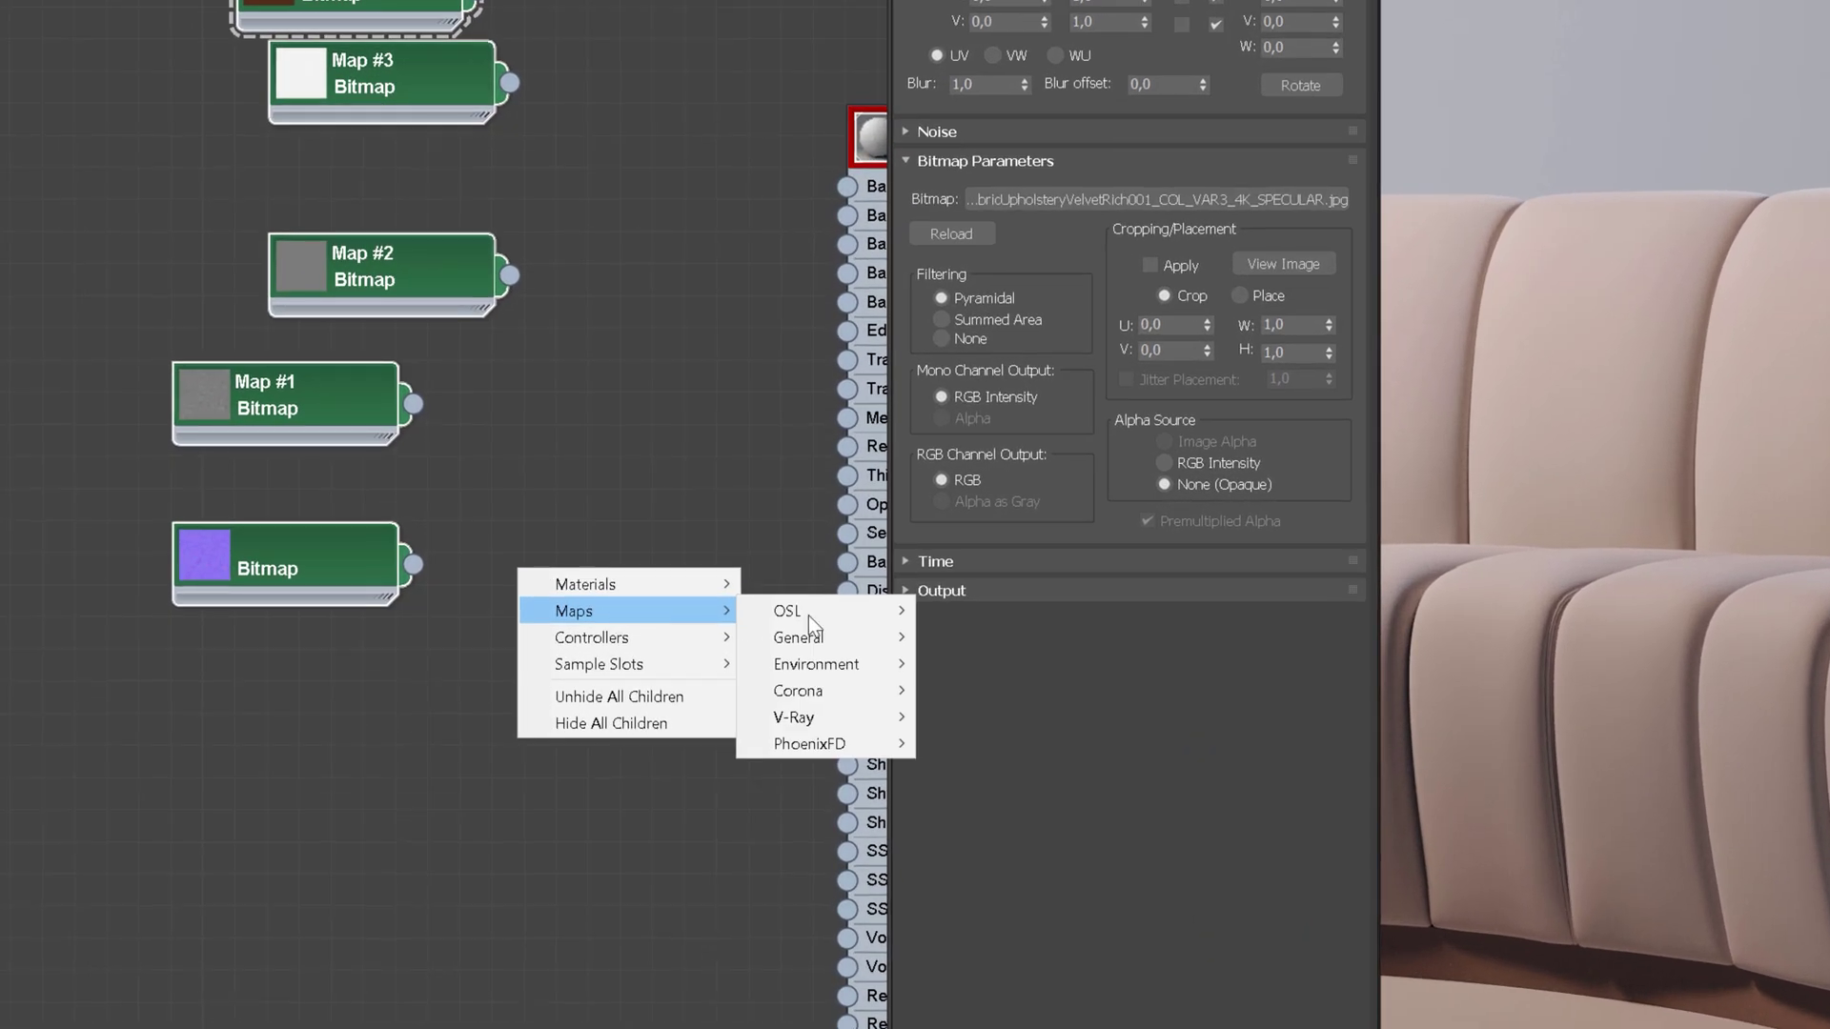
mouse_move(809, 692)
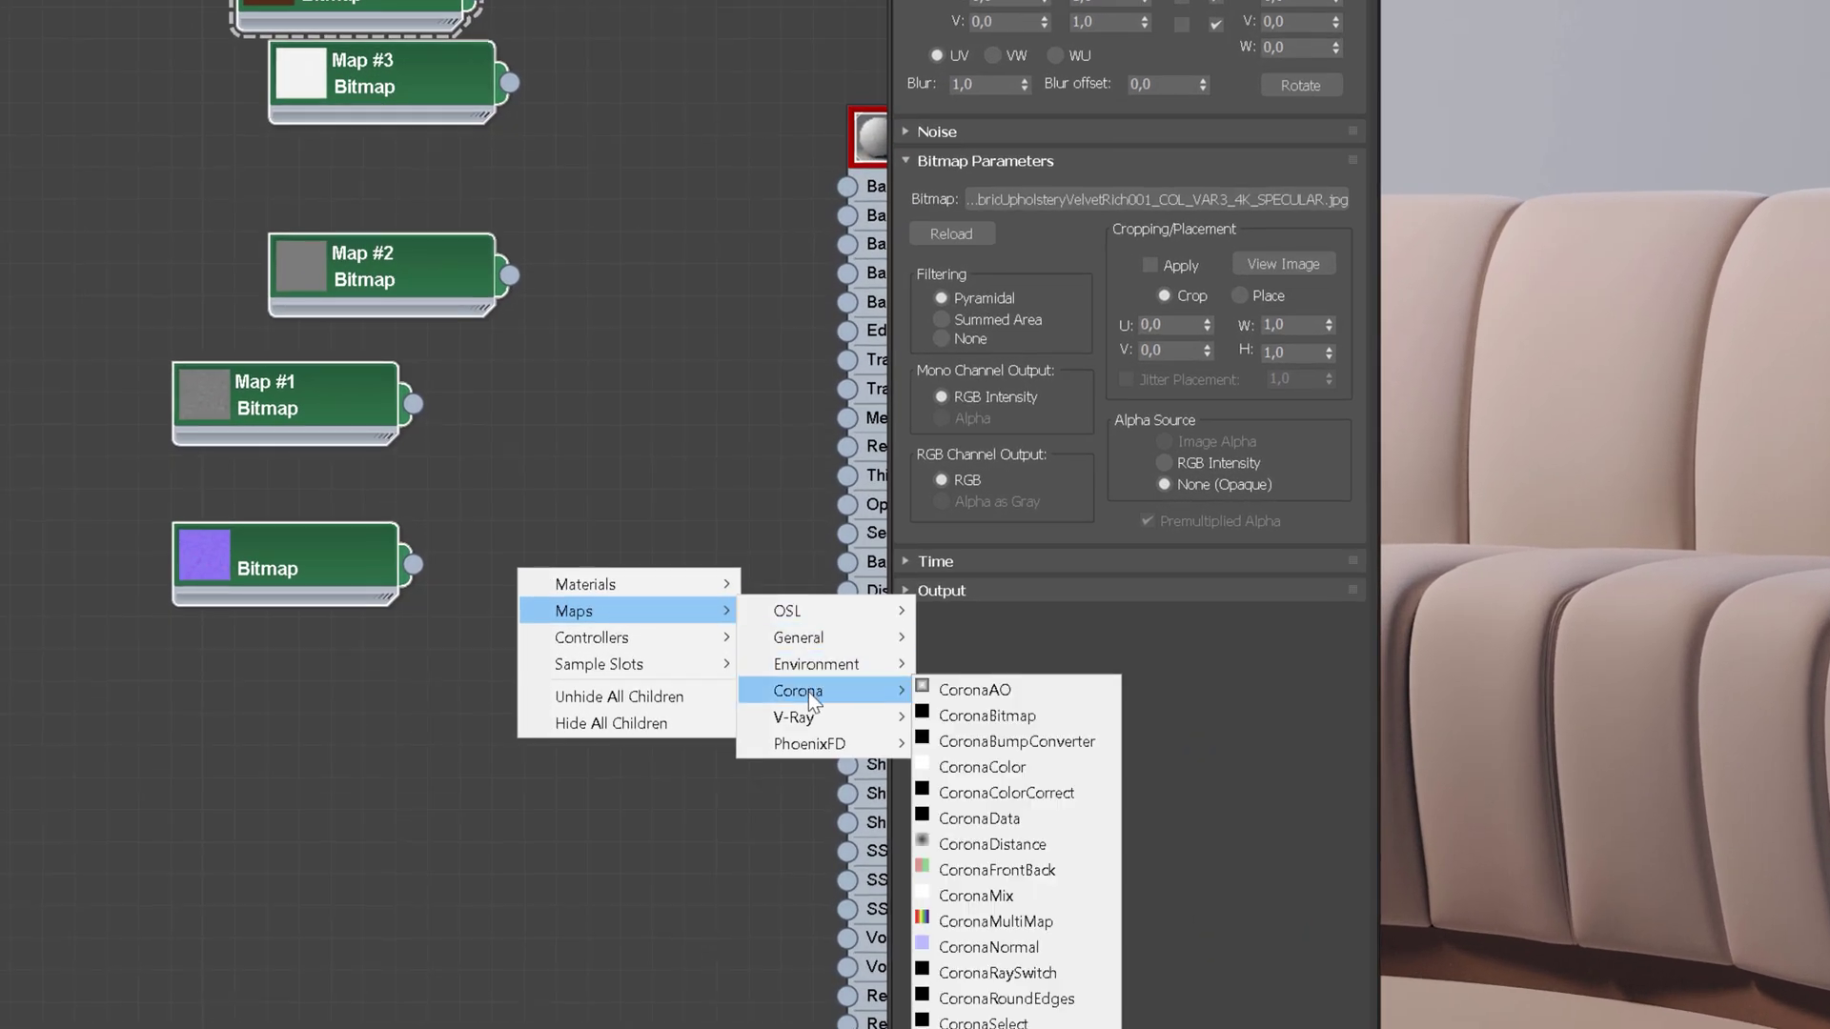
click(1022, 946)
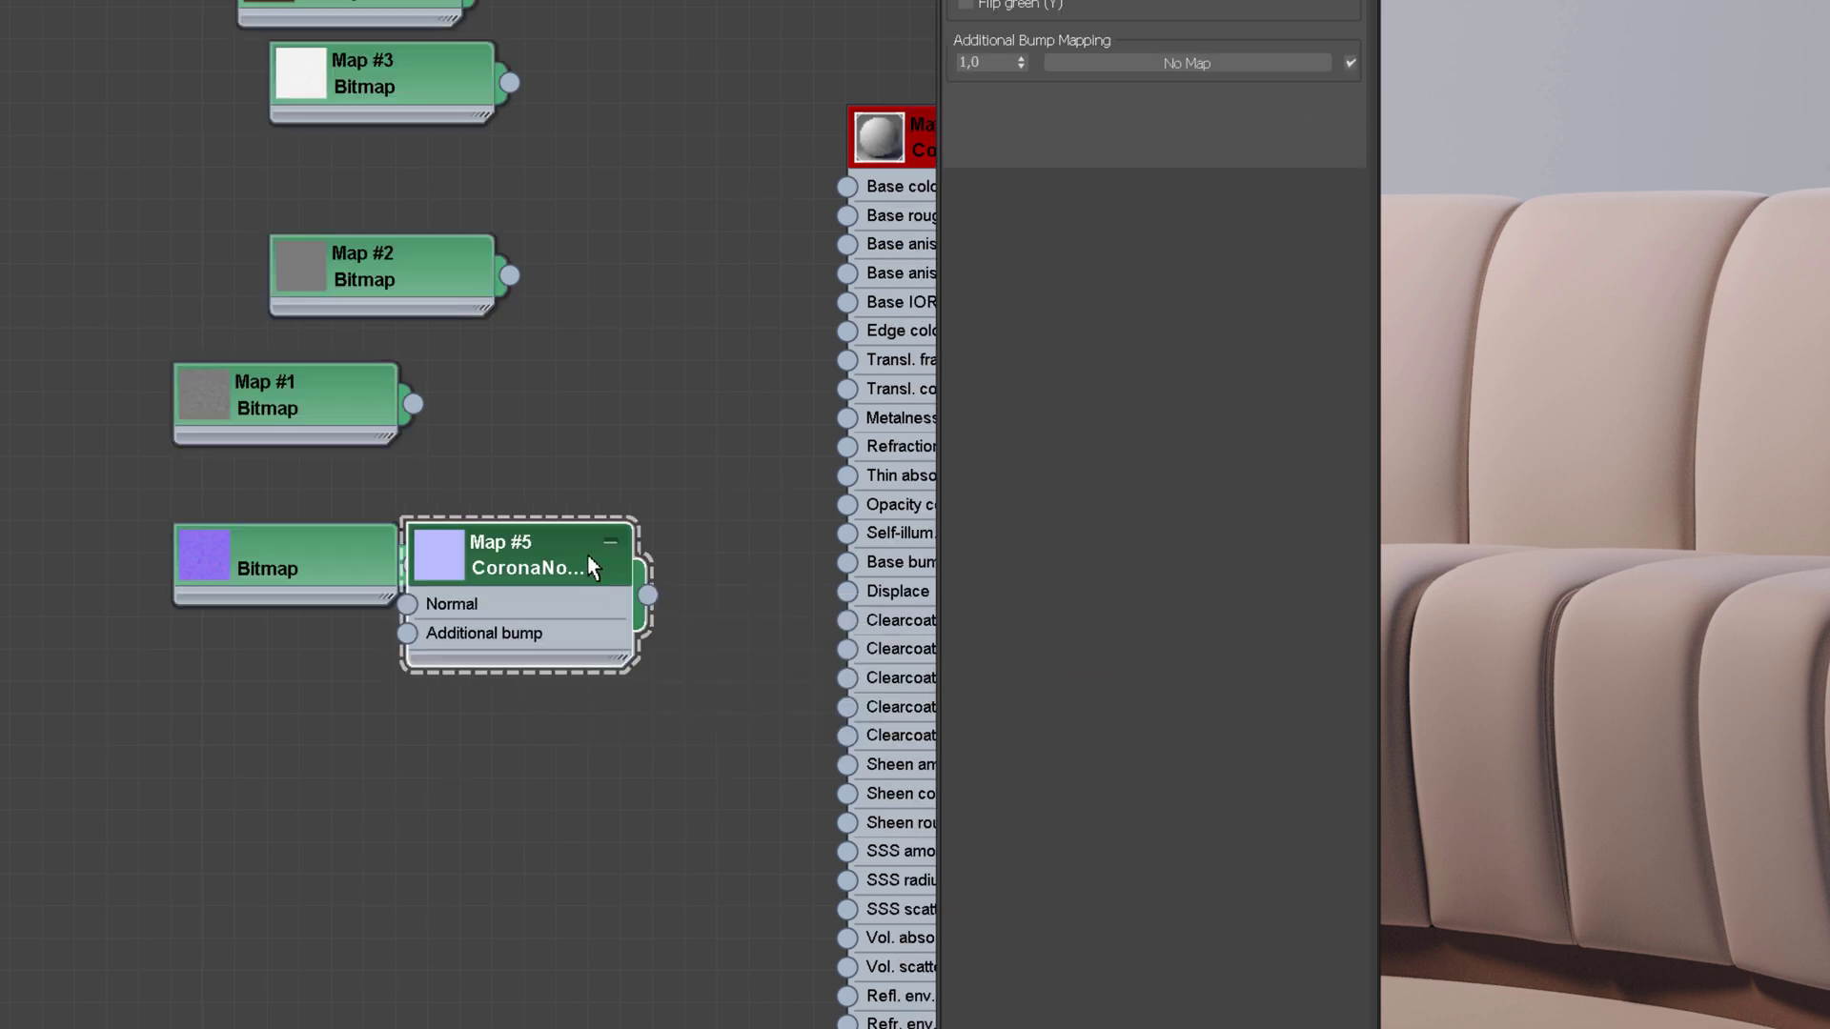
drag(591, 565, 677, 536)
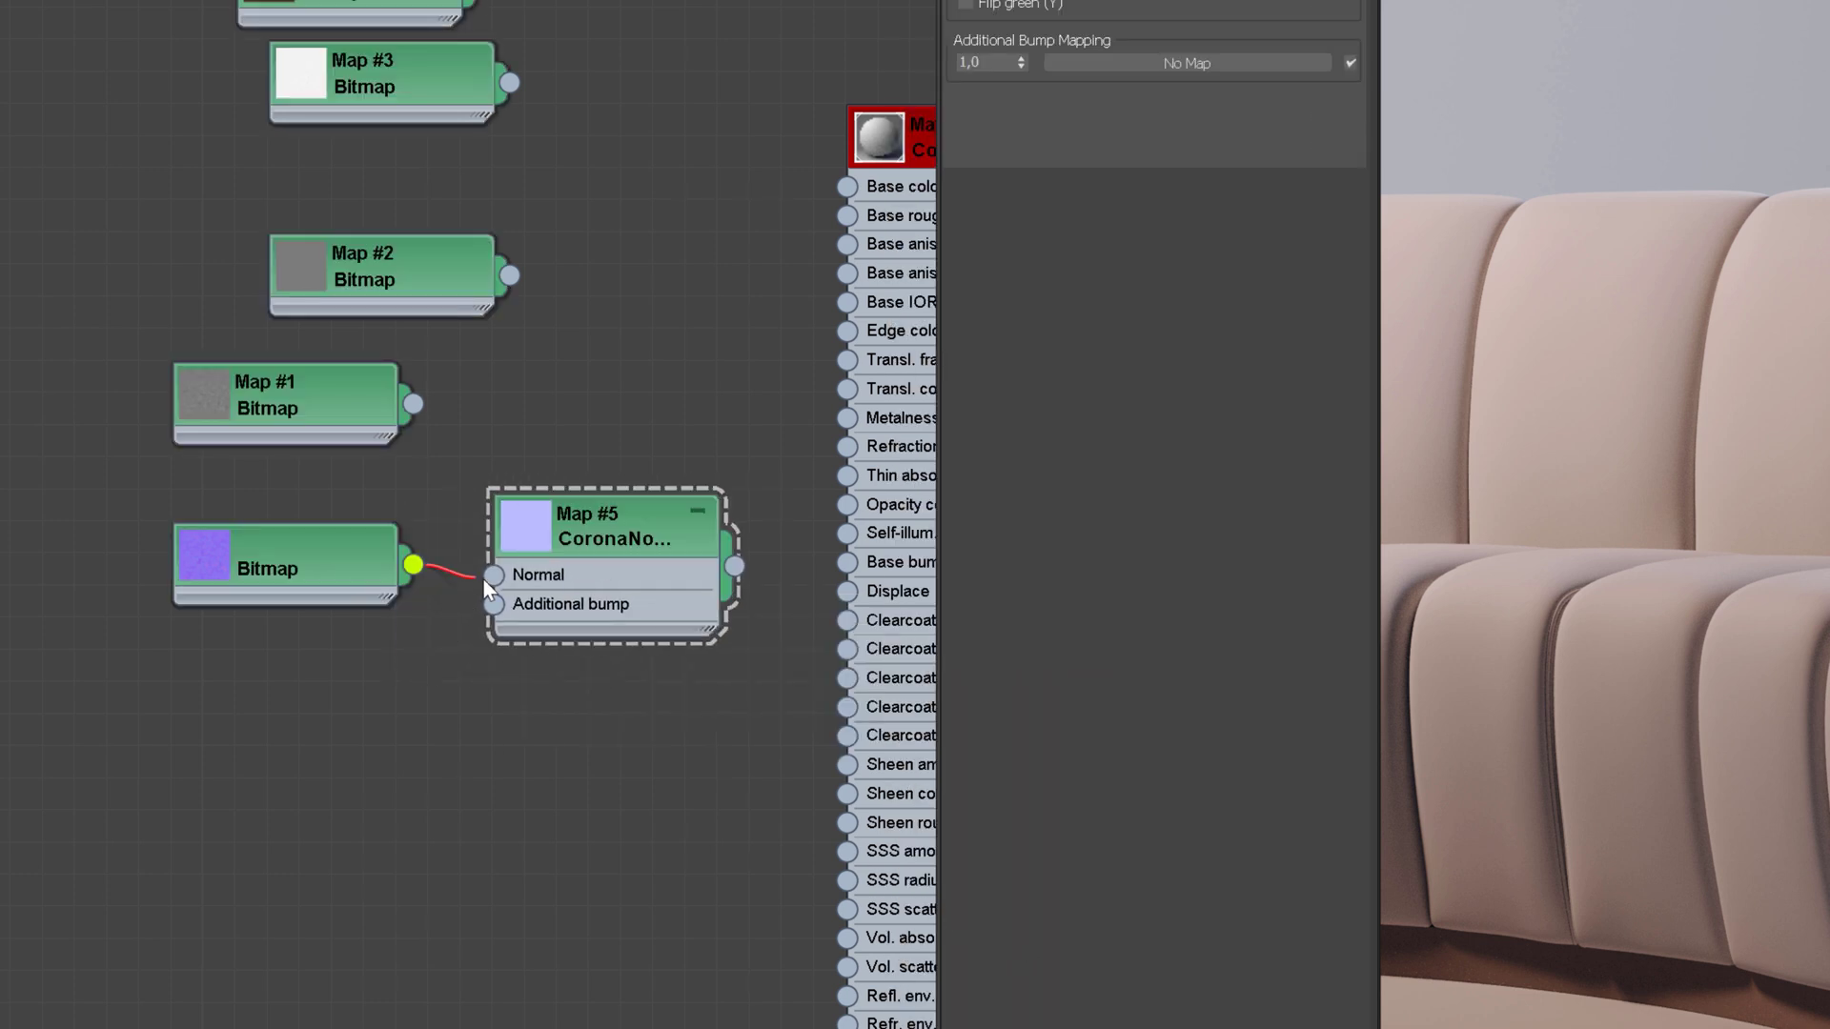
drag(482, 578, 494, 575)
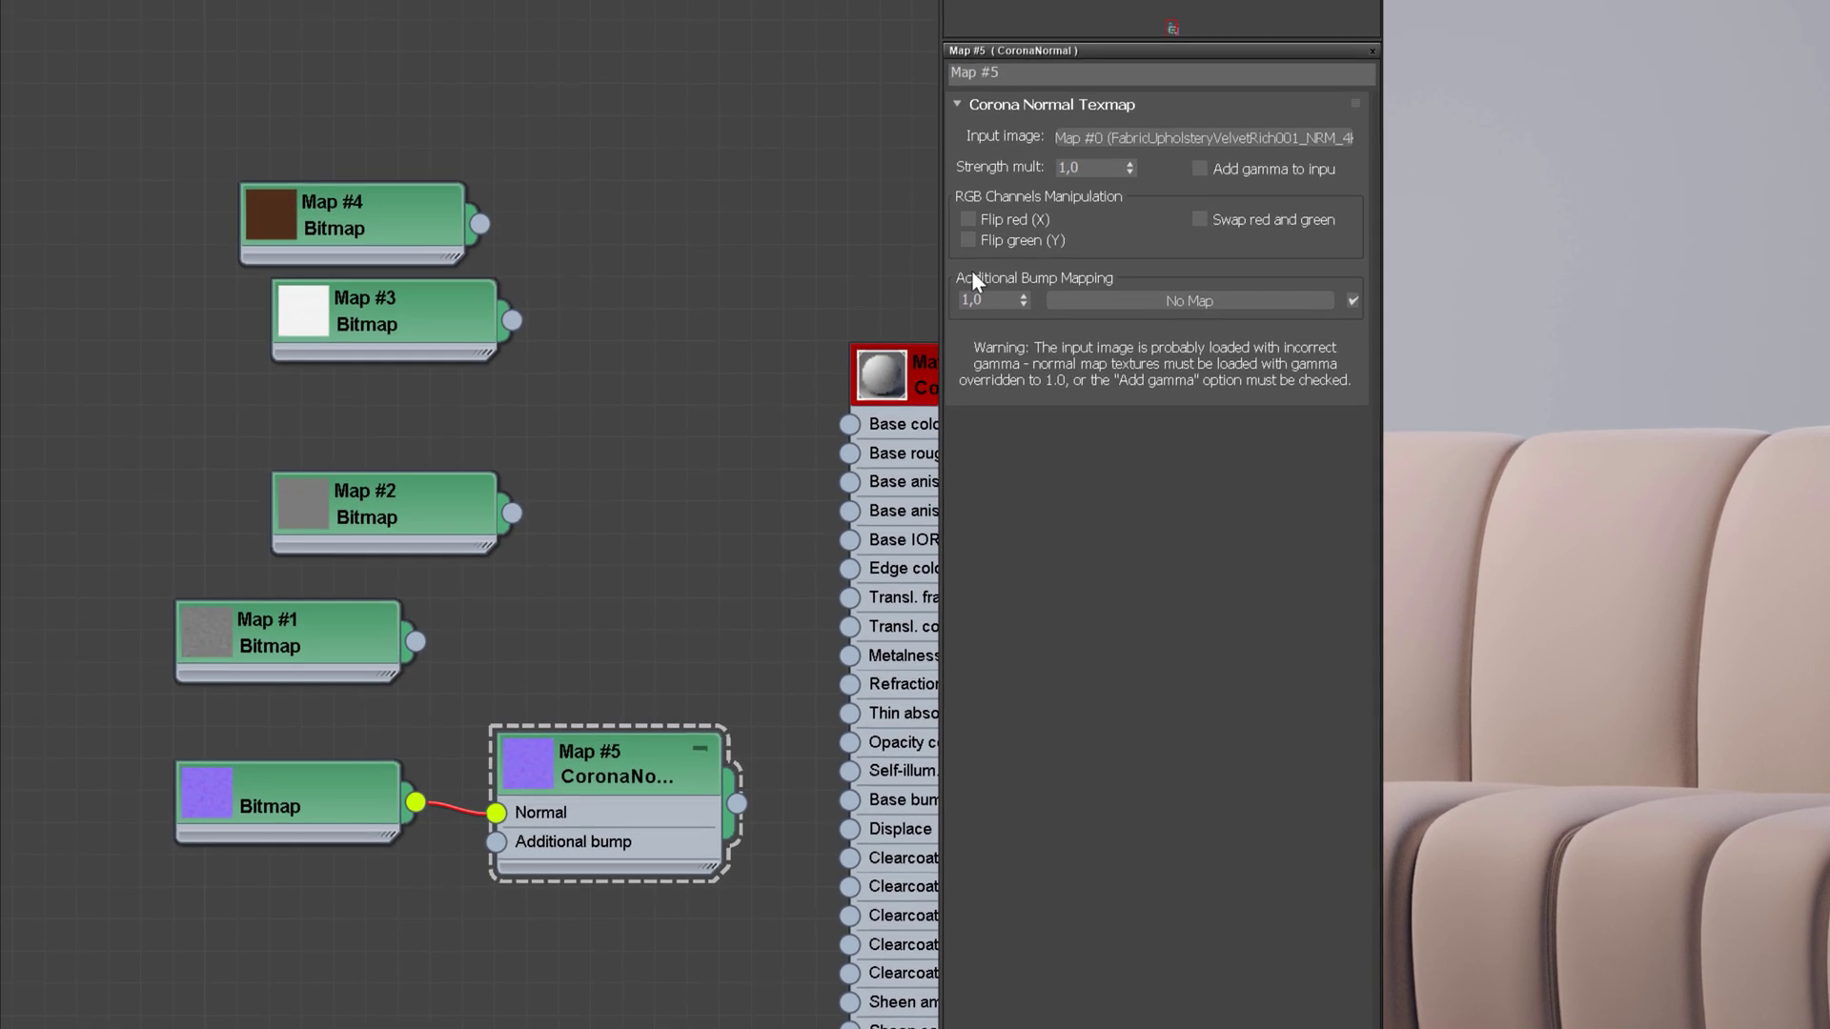
click(968, 4)
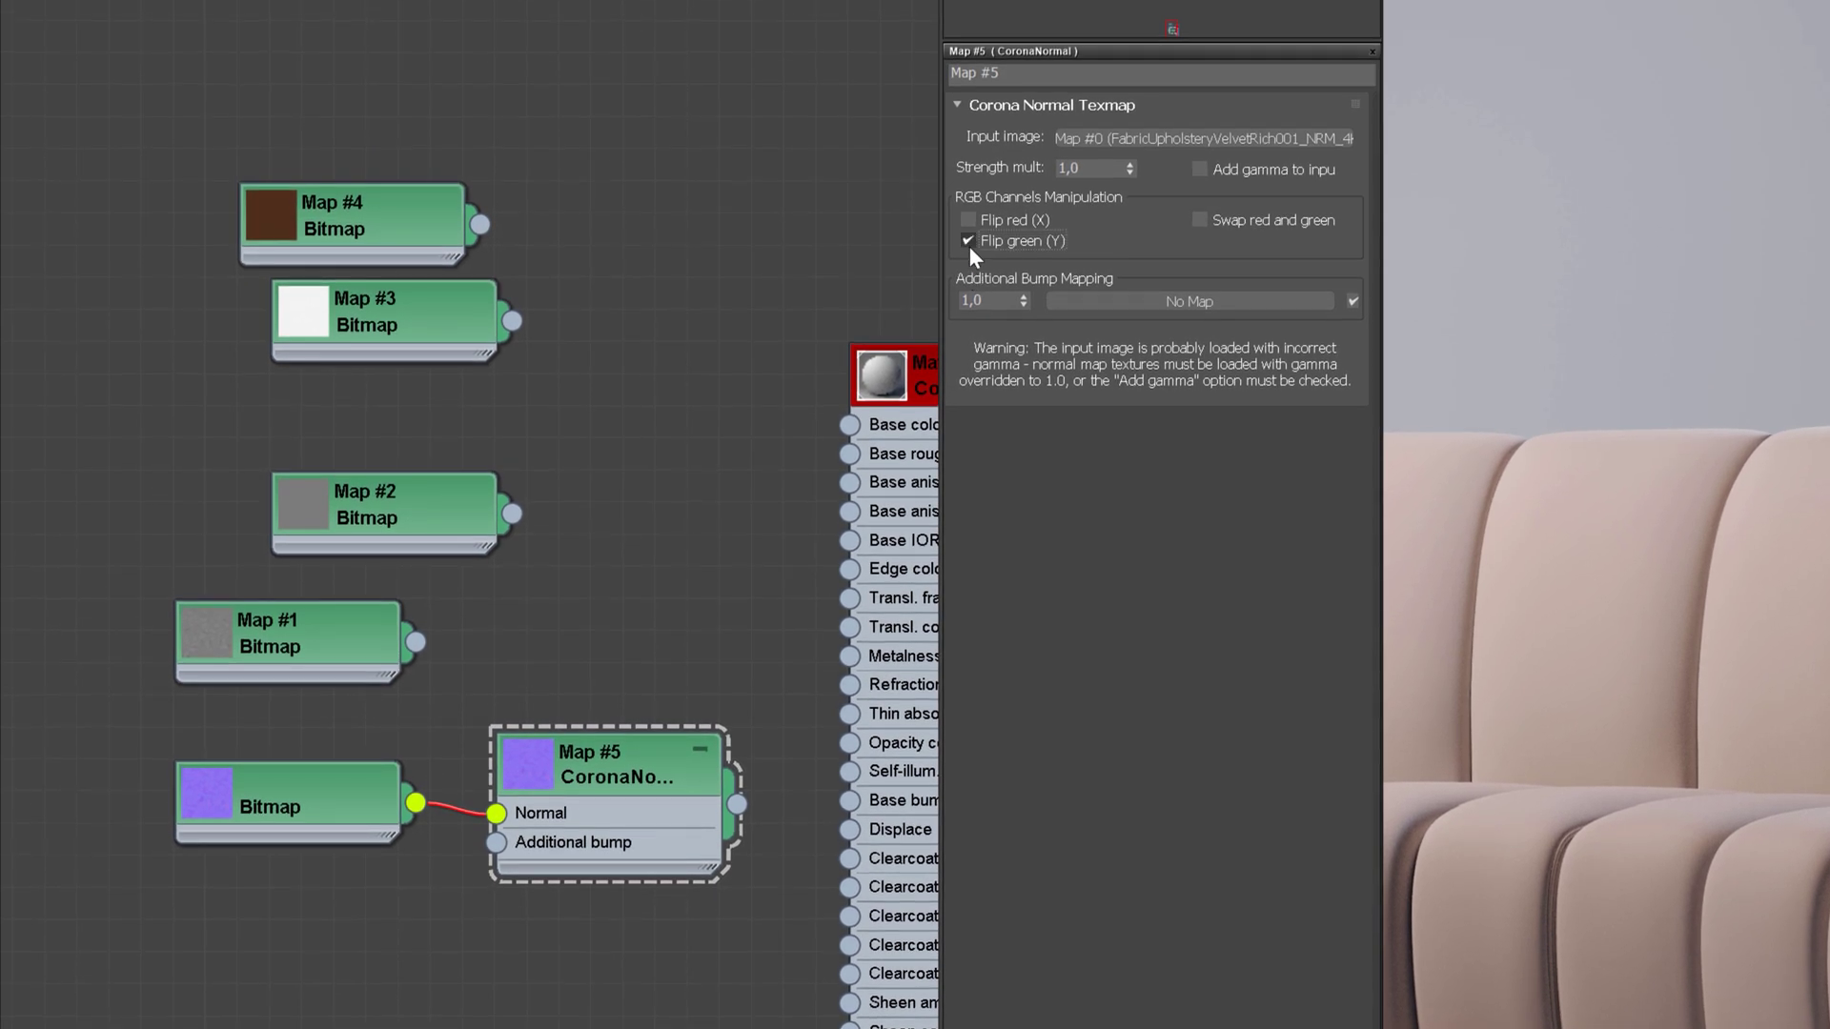
click(1235, 171)
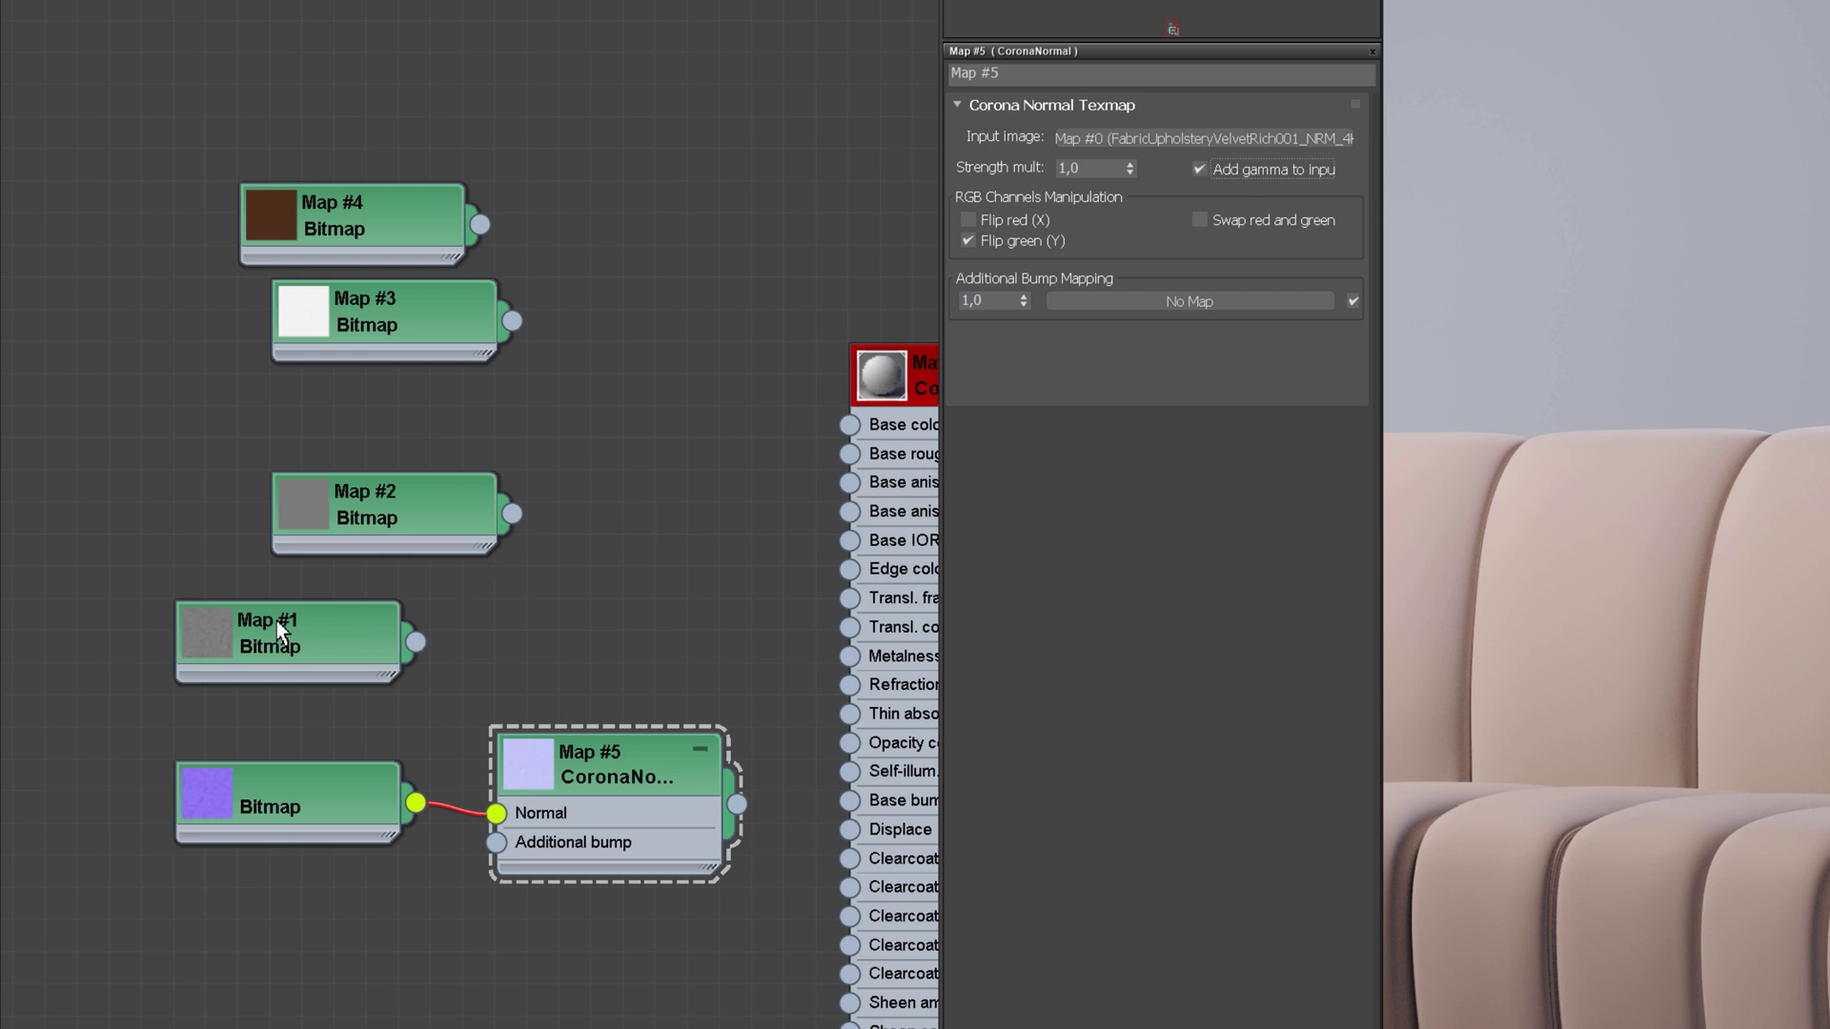
Step: Wire the BUMP map into Additional bump and the CoronaNormal into Material #33's Base bump
drag(276, 621, 278, 881)
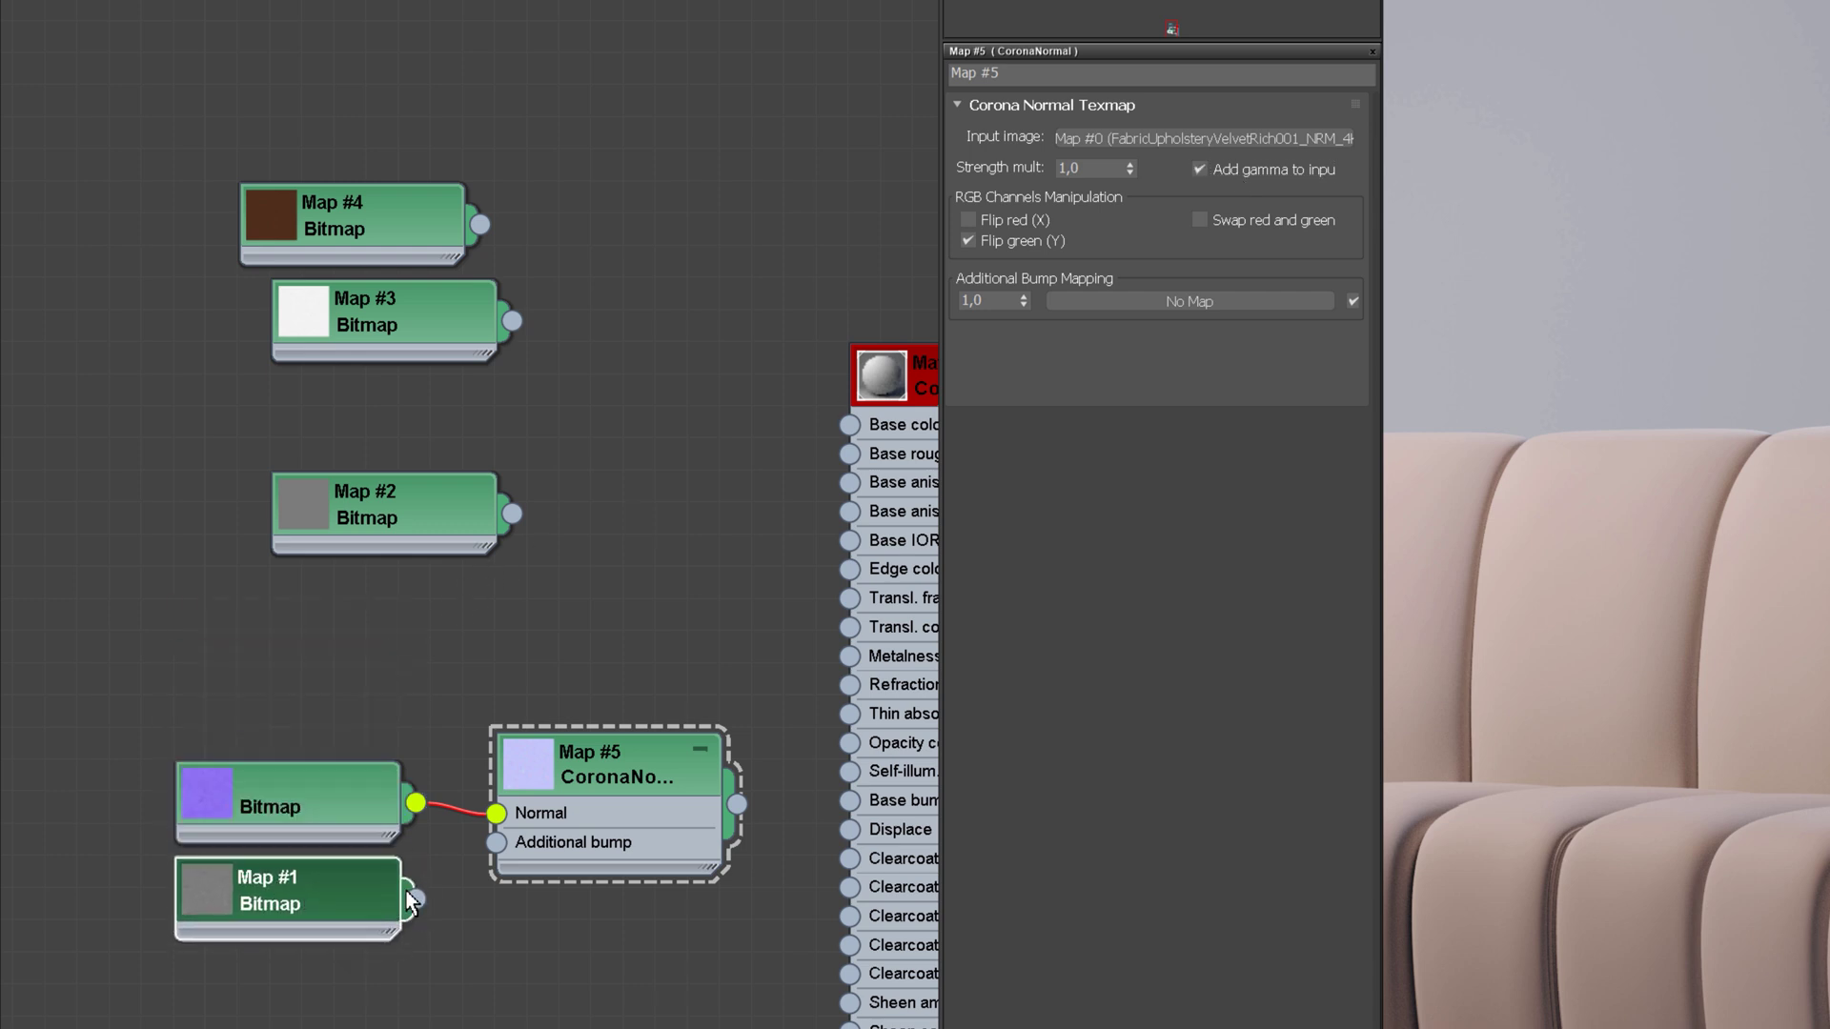
drag(483, 850, 497, 843)
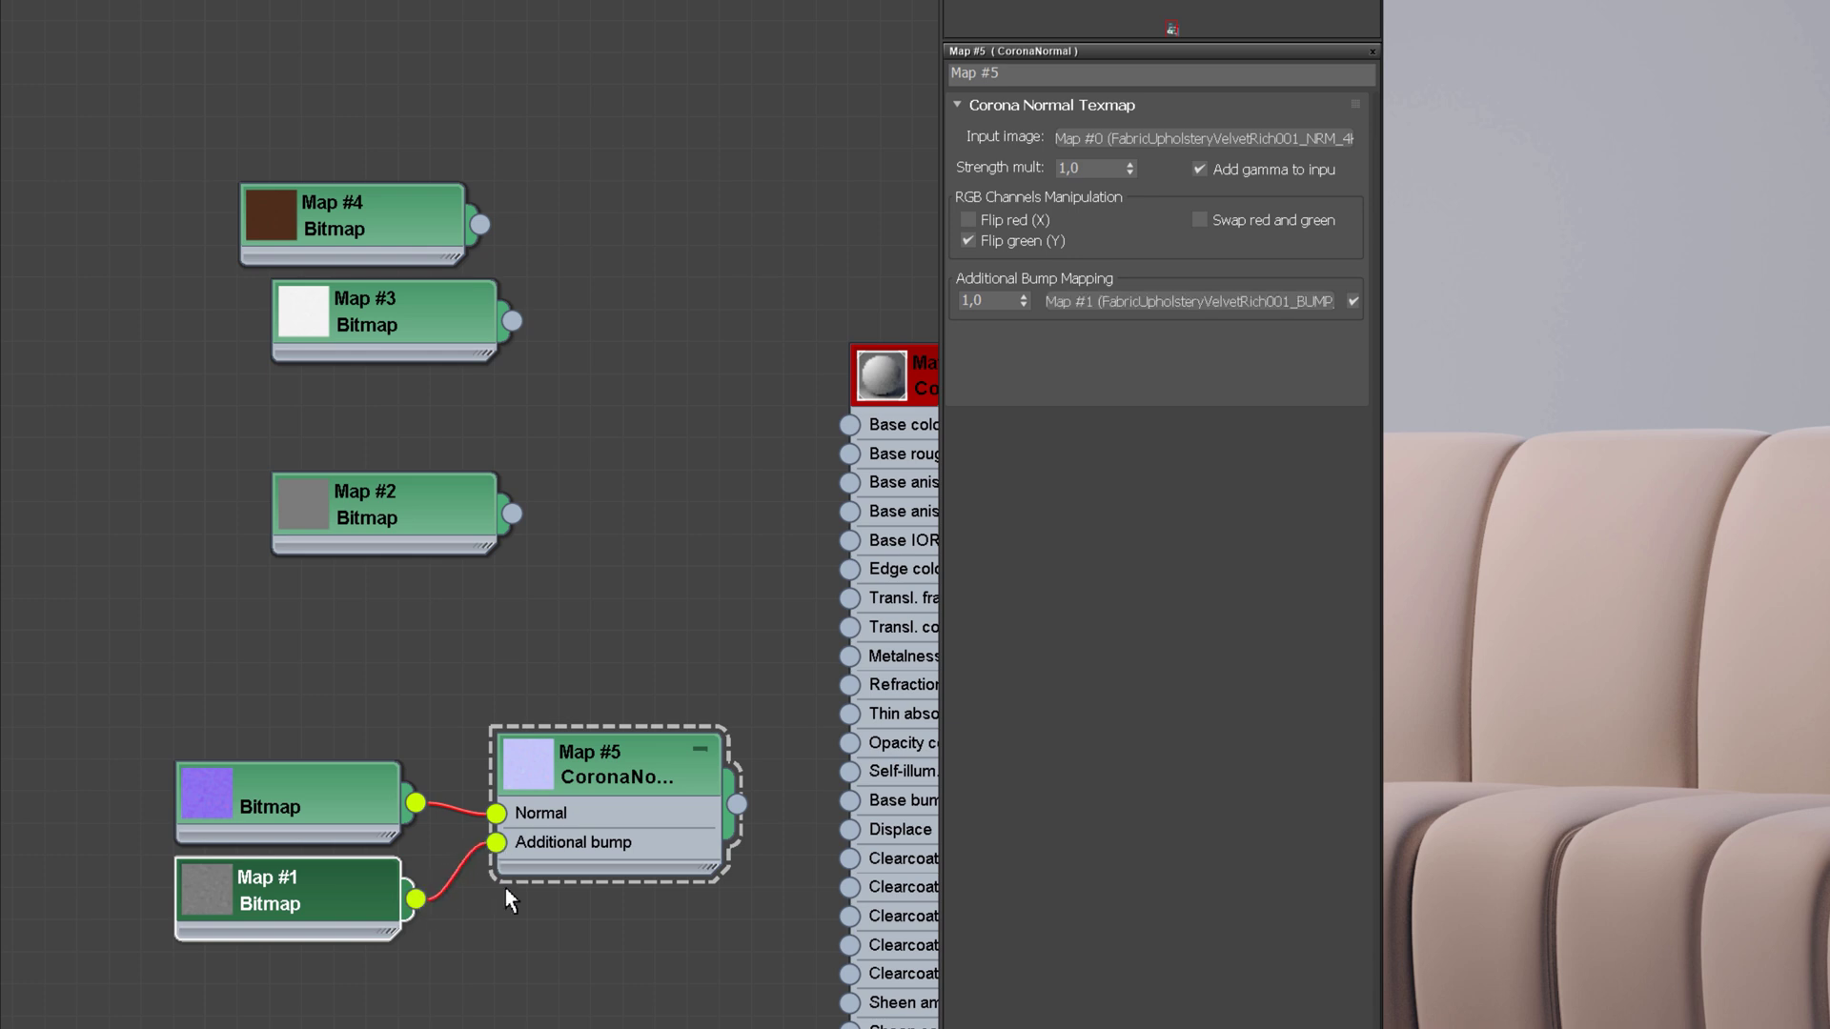
middle_drag(633, 746, 371, 820)
click(616, 894)
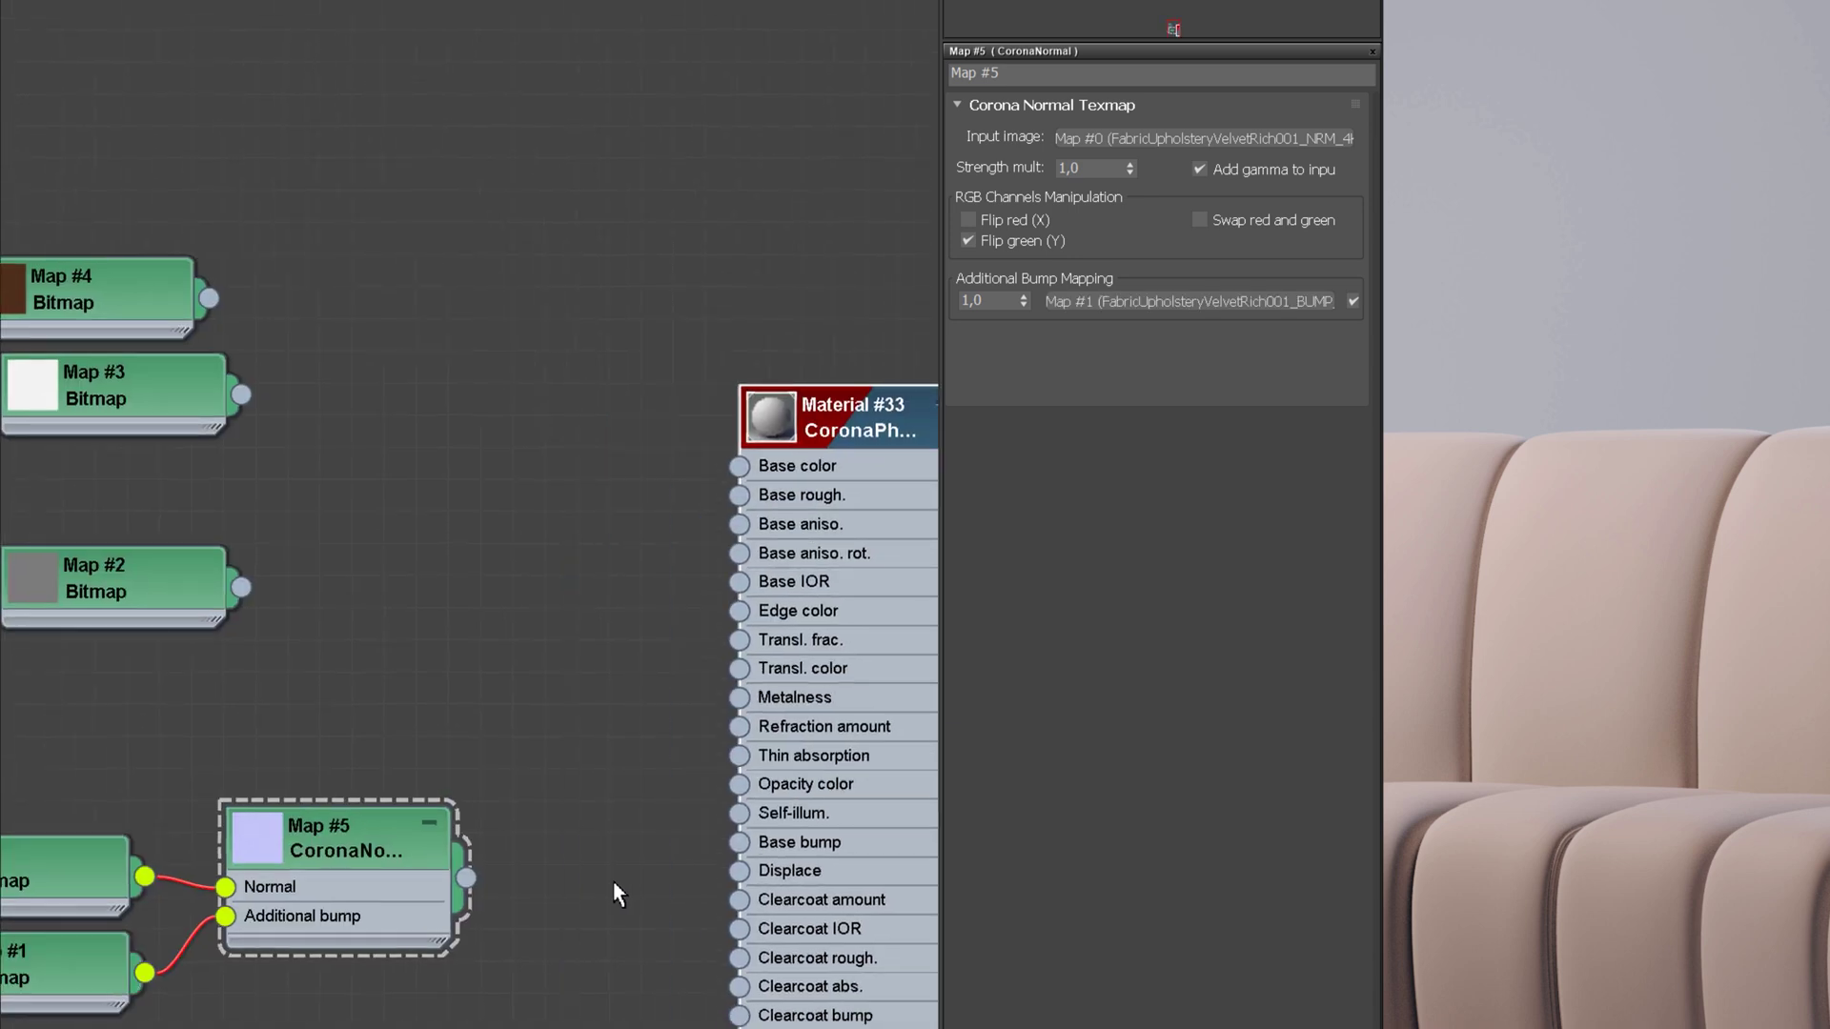
drag(577, 877, 740, 842)
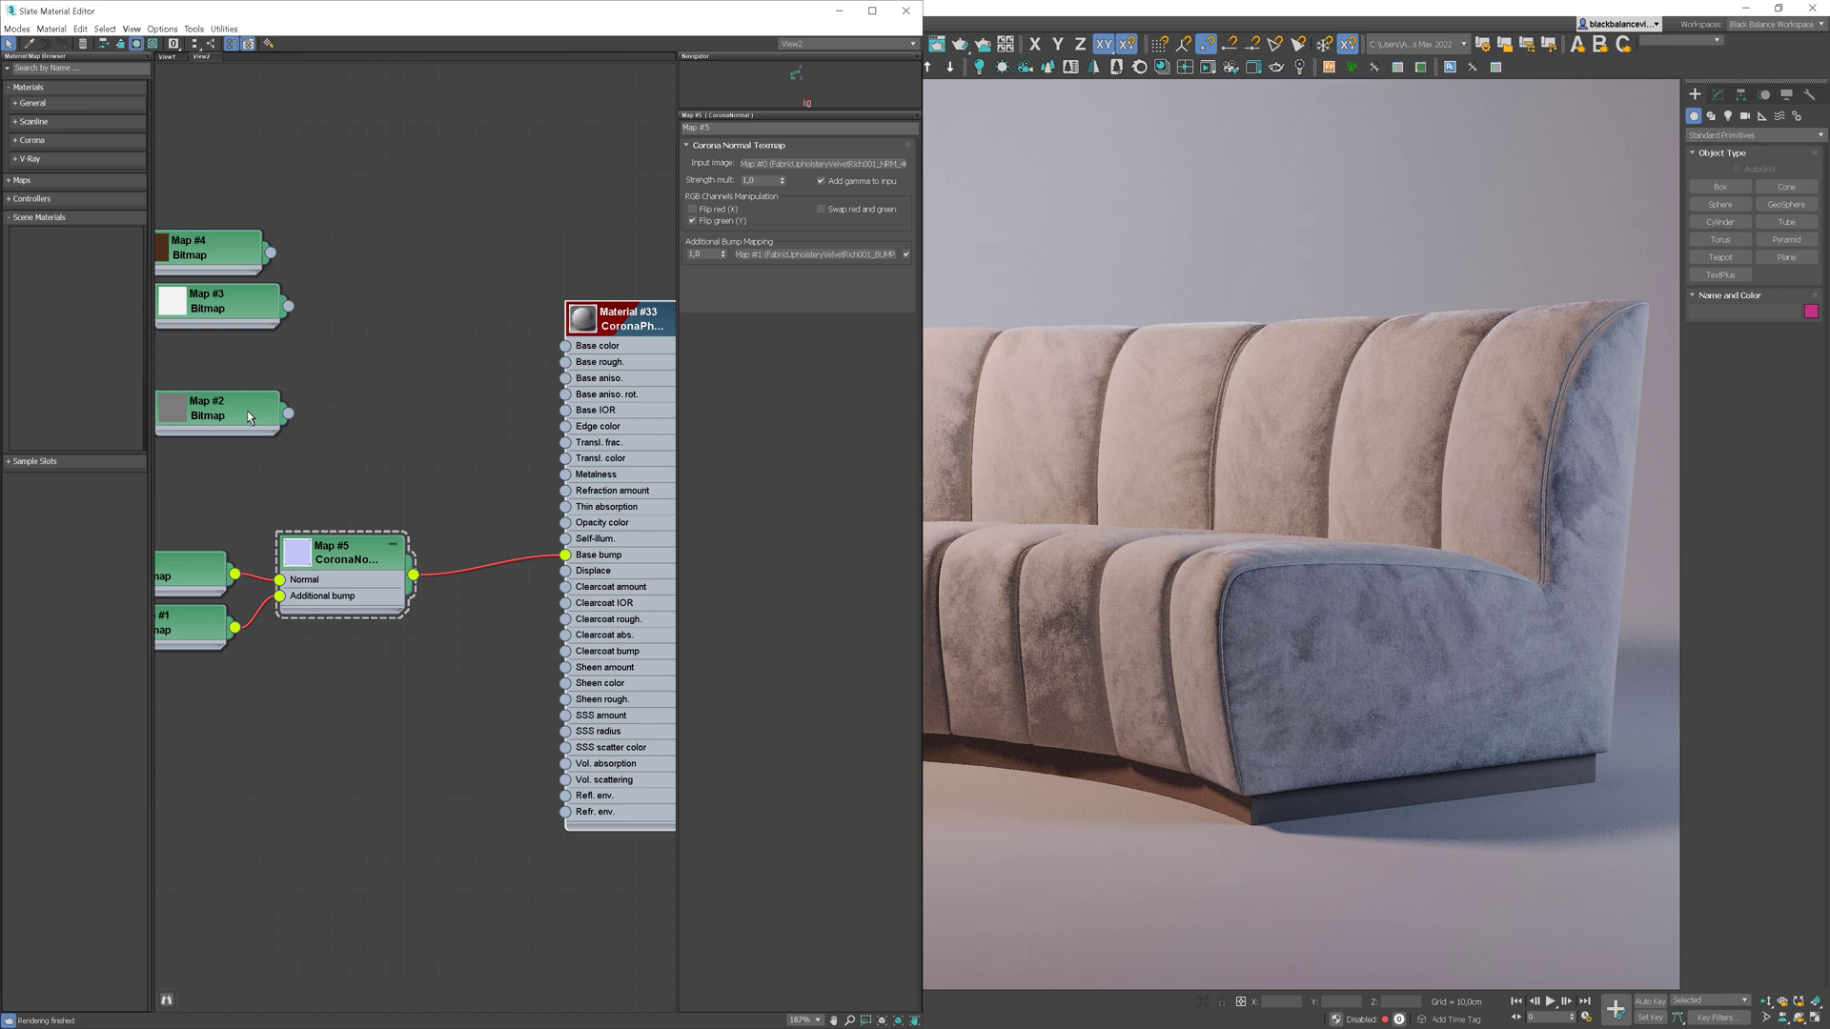
drag(247, 409, 566, 571)
Step: Drive Displace with the DISP map at 0,5cm max level and reconnect Map #5 to Base bump
click(523, 568)
key(Delete)
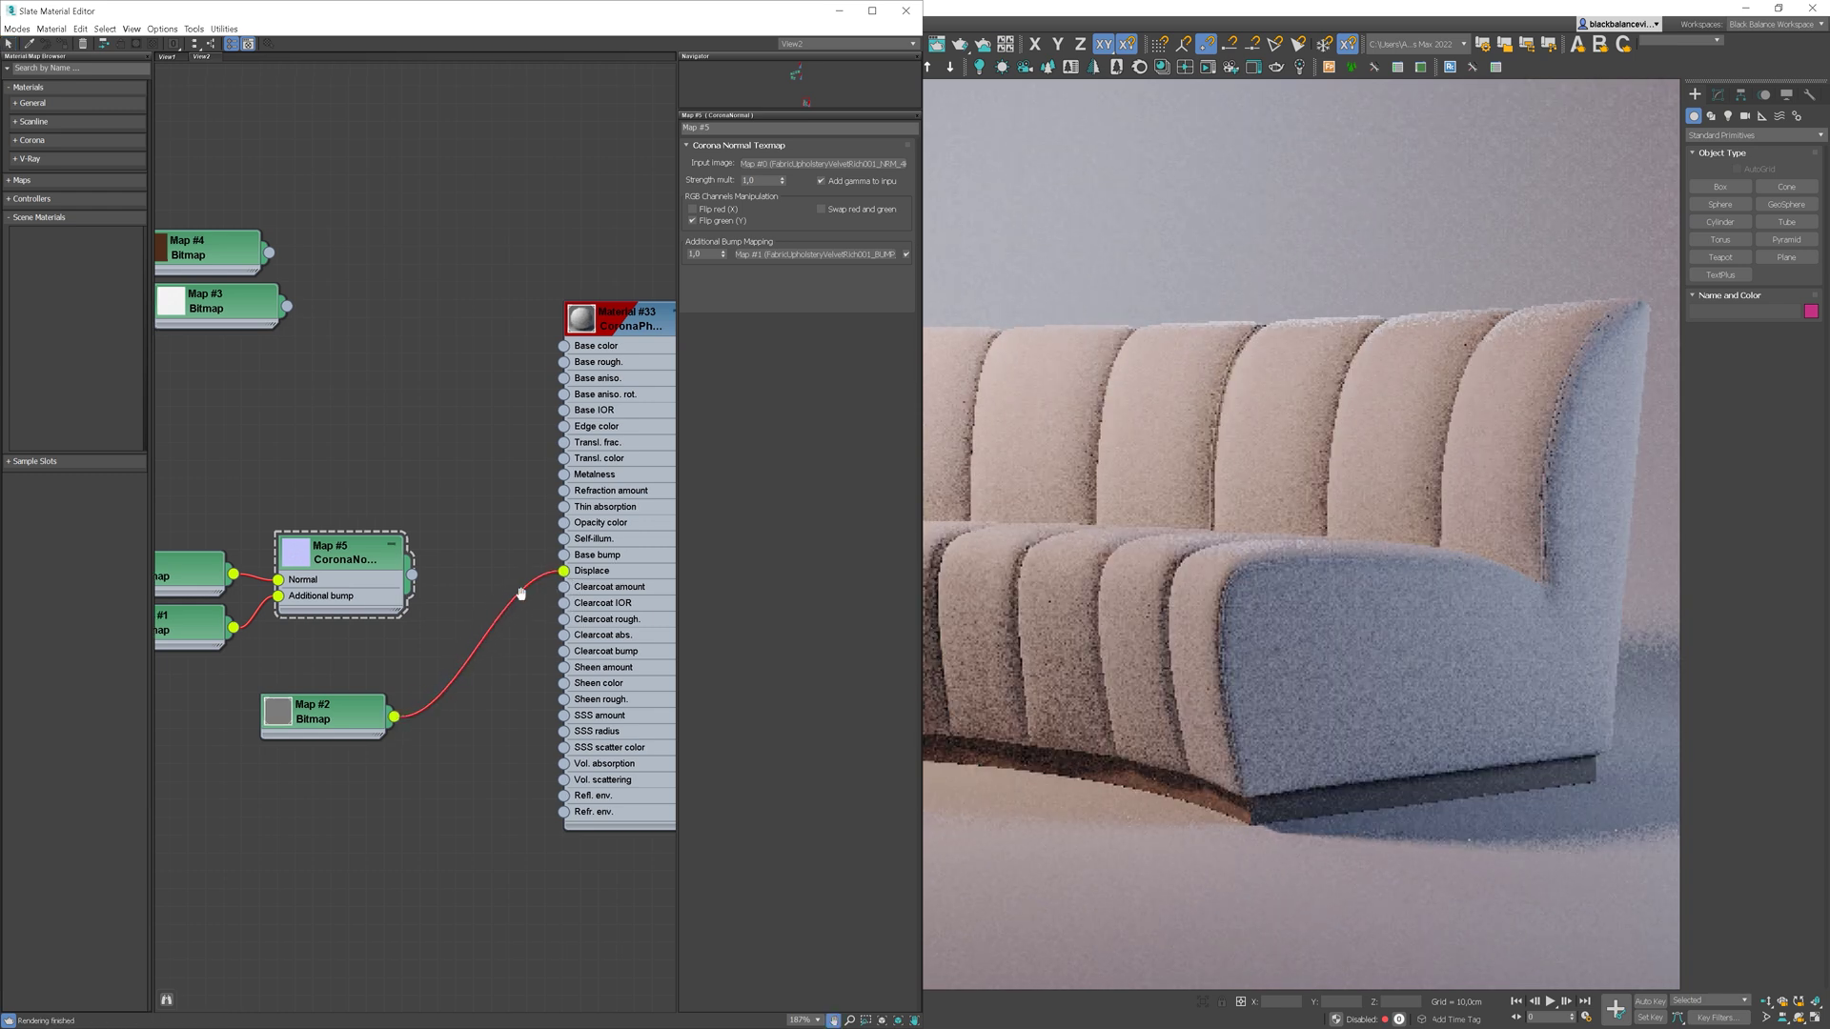
middle_drag(649, 396, 541, 400)
double_click(520, 334)
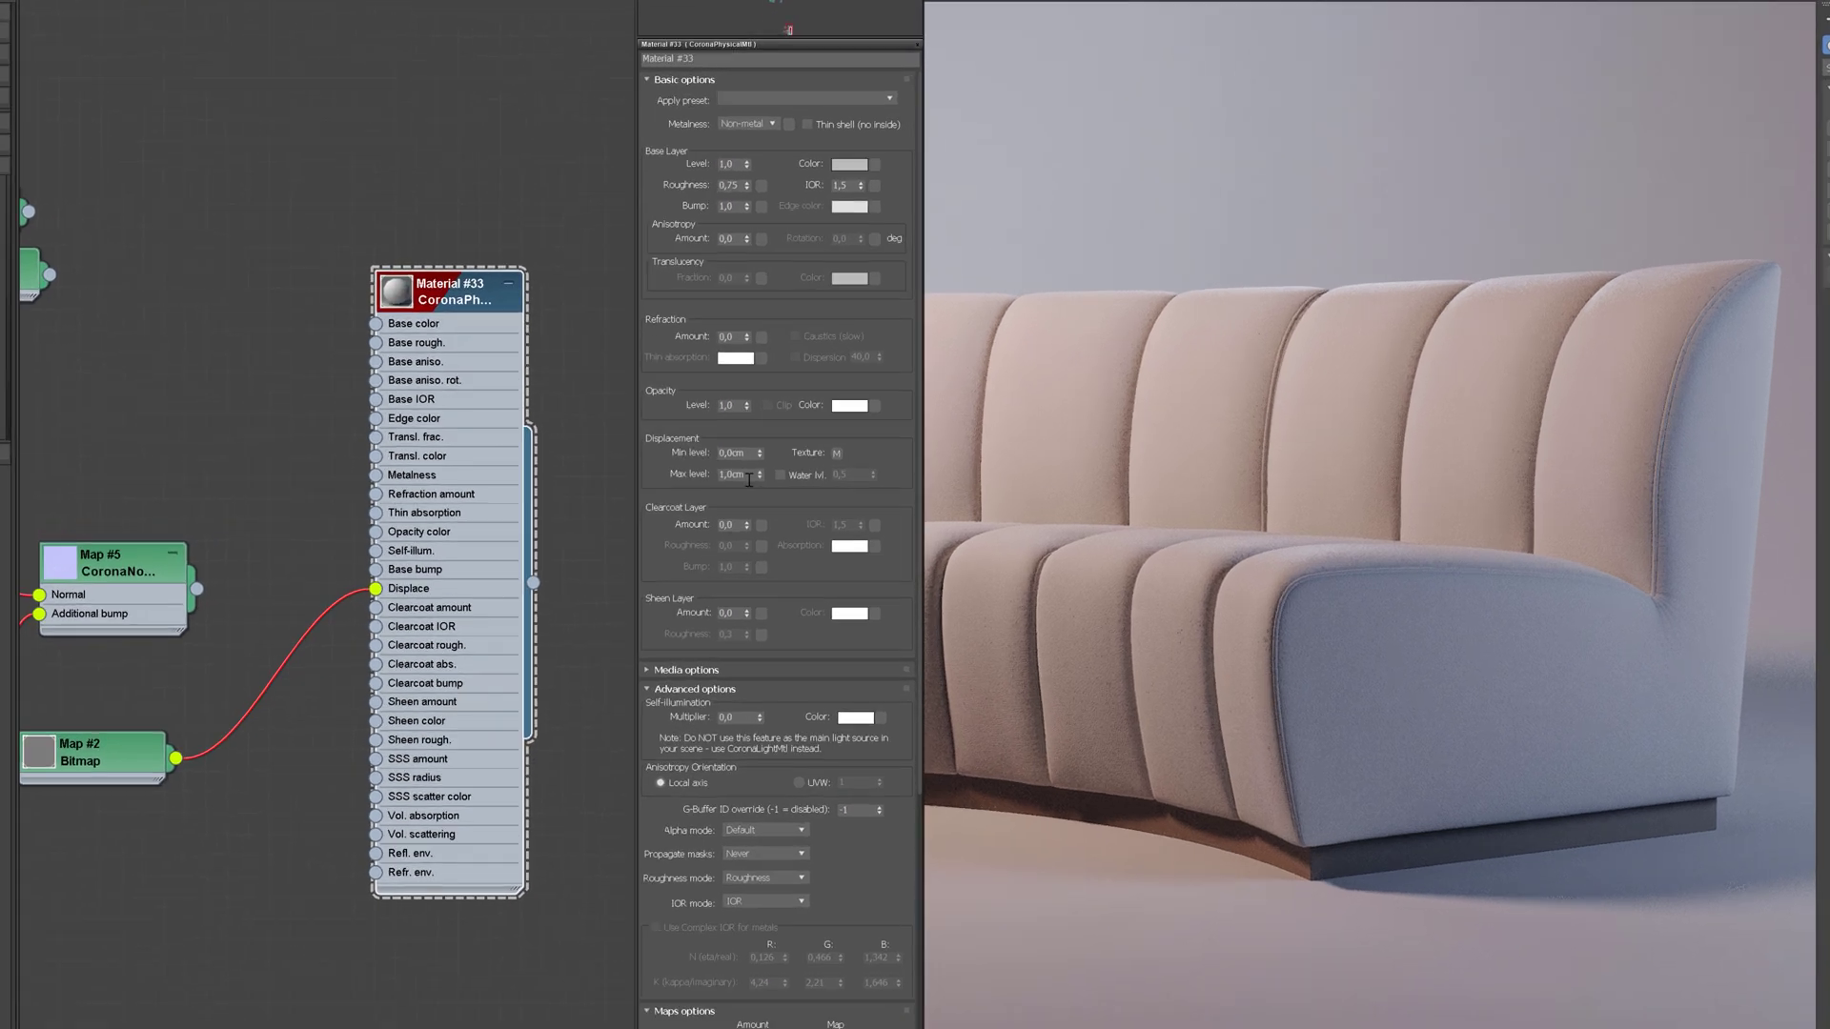
double_click(774, 482)
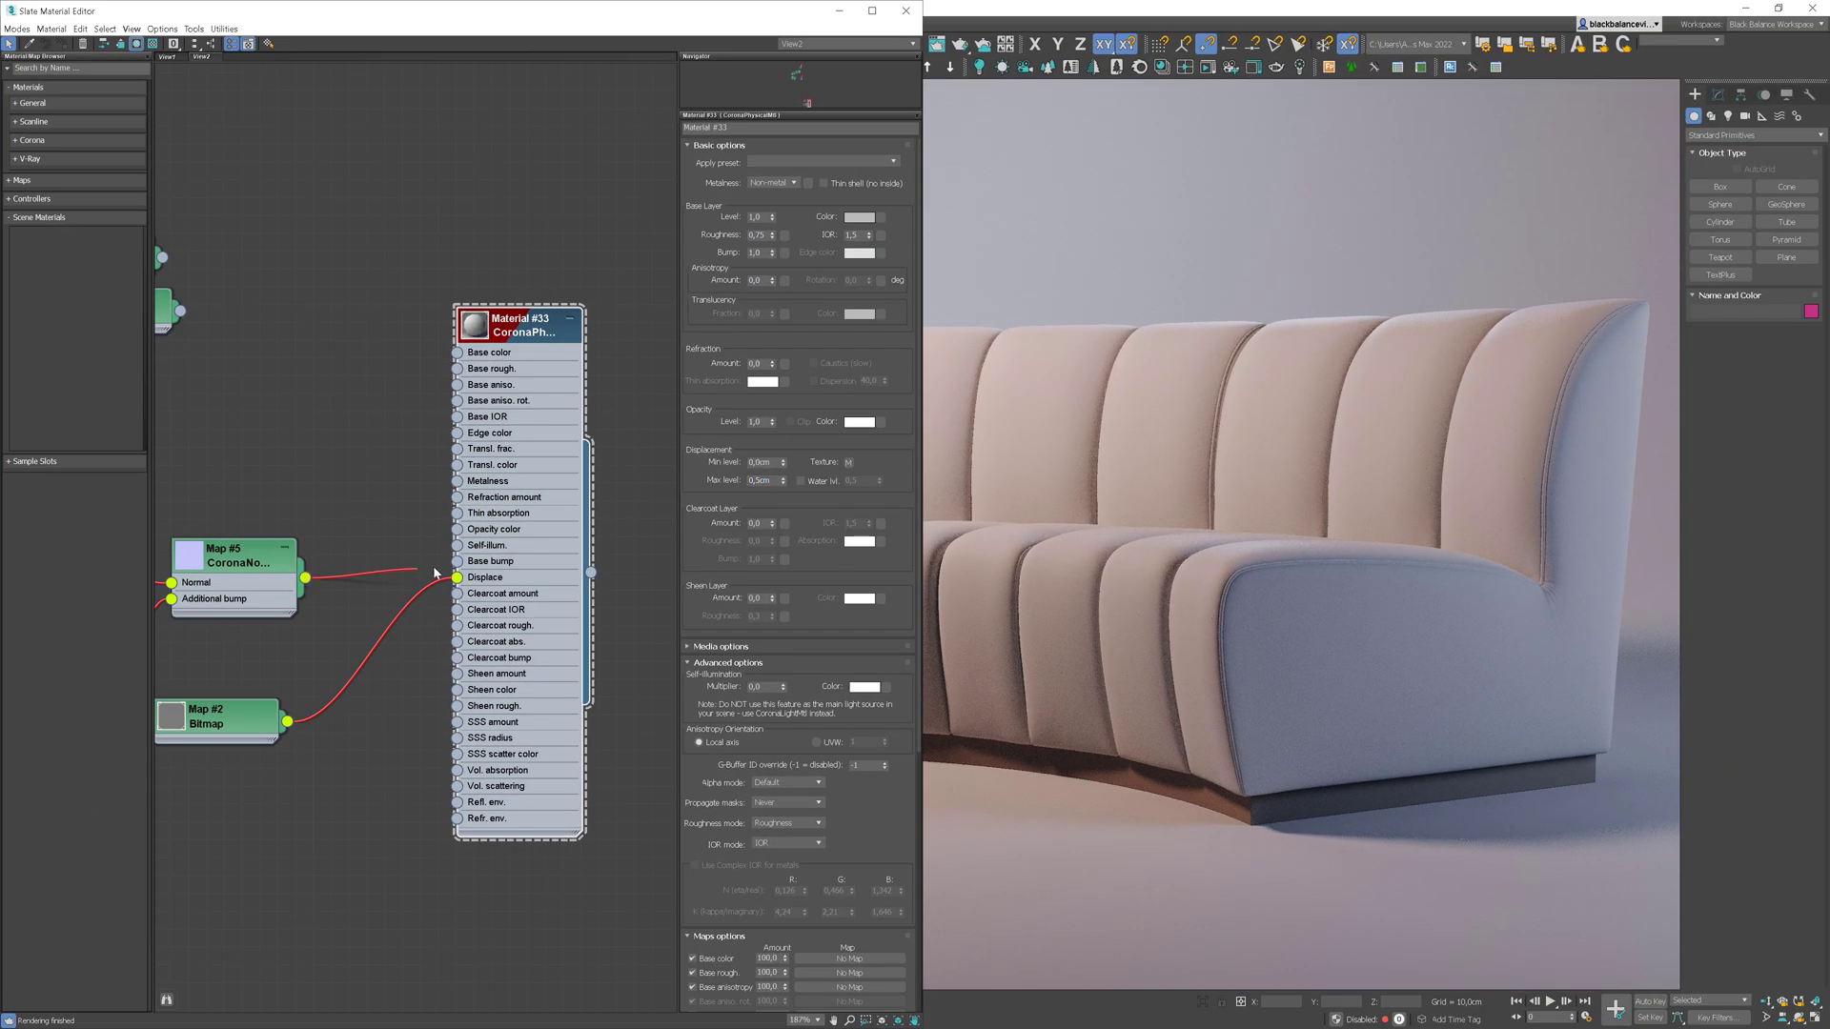
drag(461, 567, 458, 568)
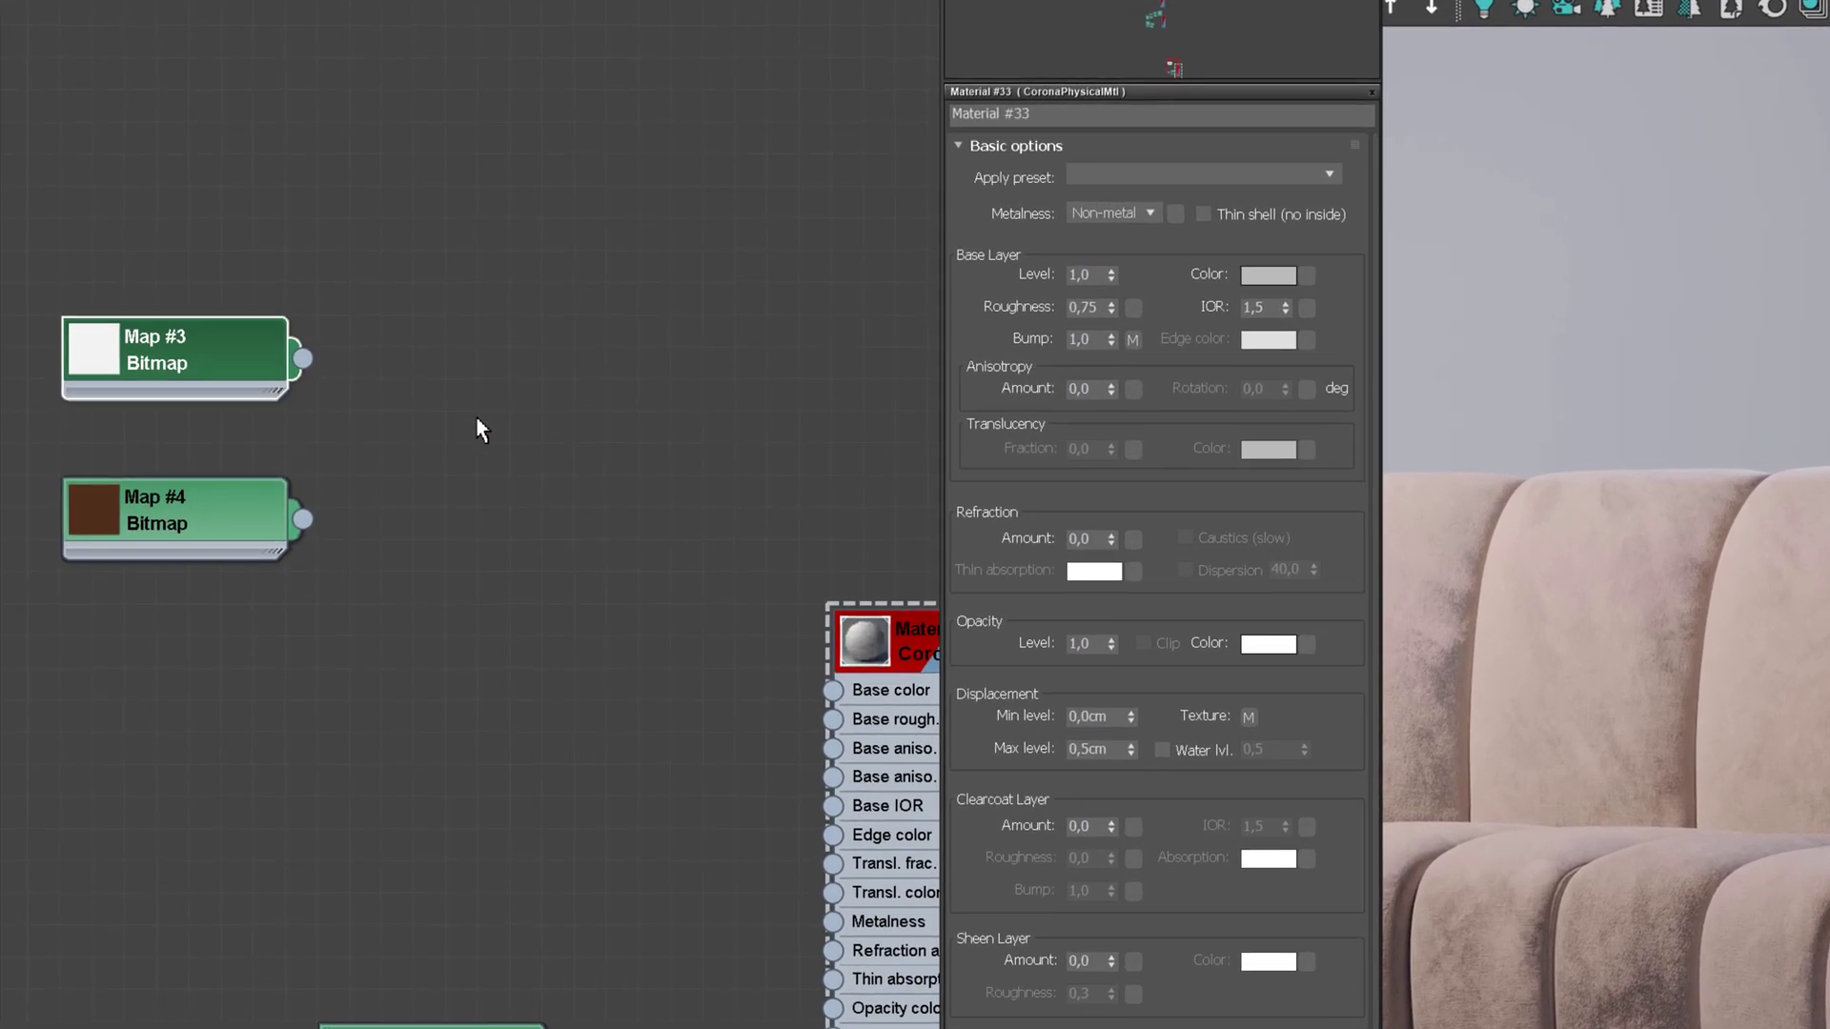
Step: Create a CoronaMix map with Map #4 in its Bottom input and arrange the nodes
right_click(424, 301)
mouse_move(473, 333)
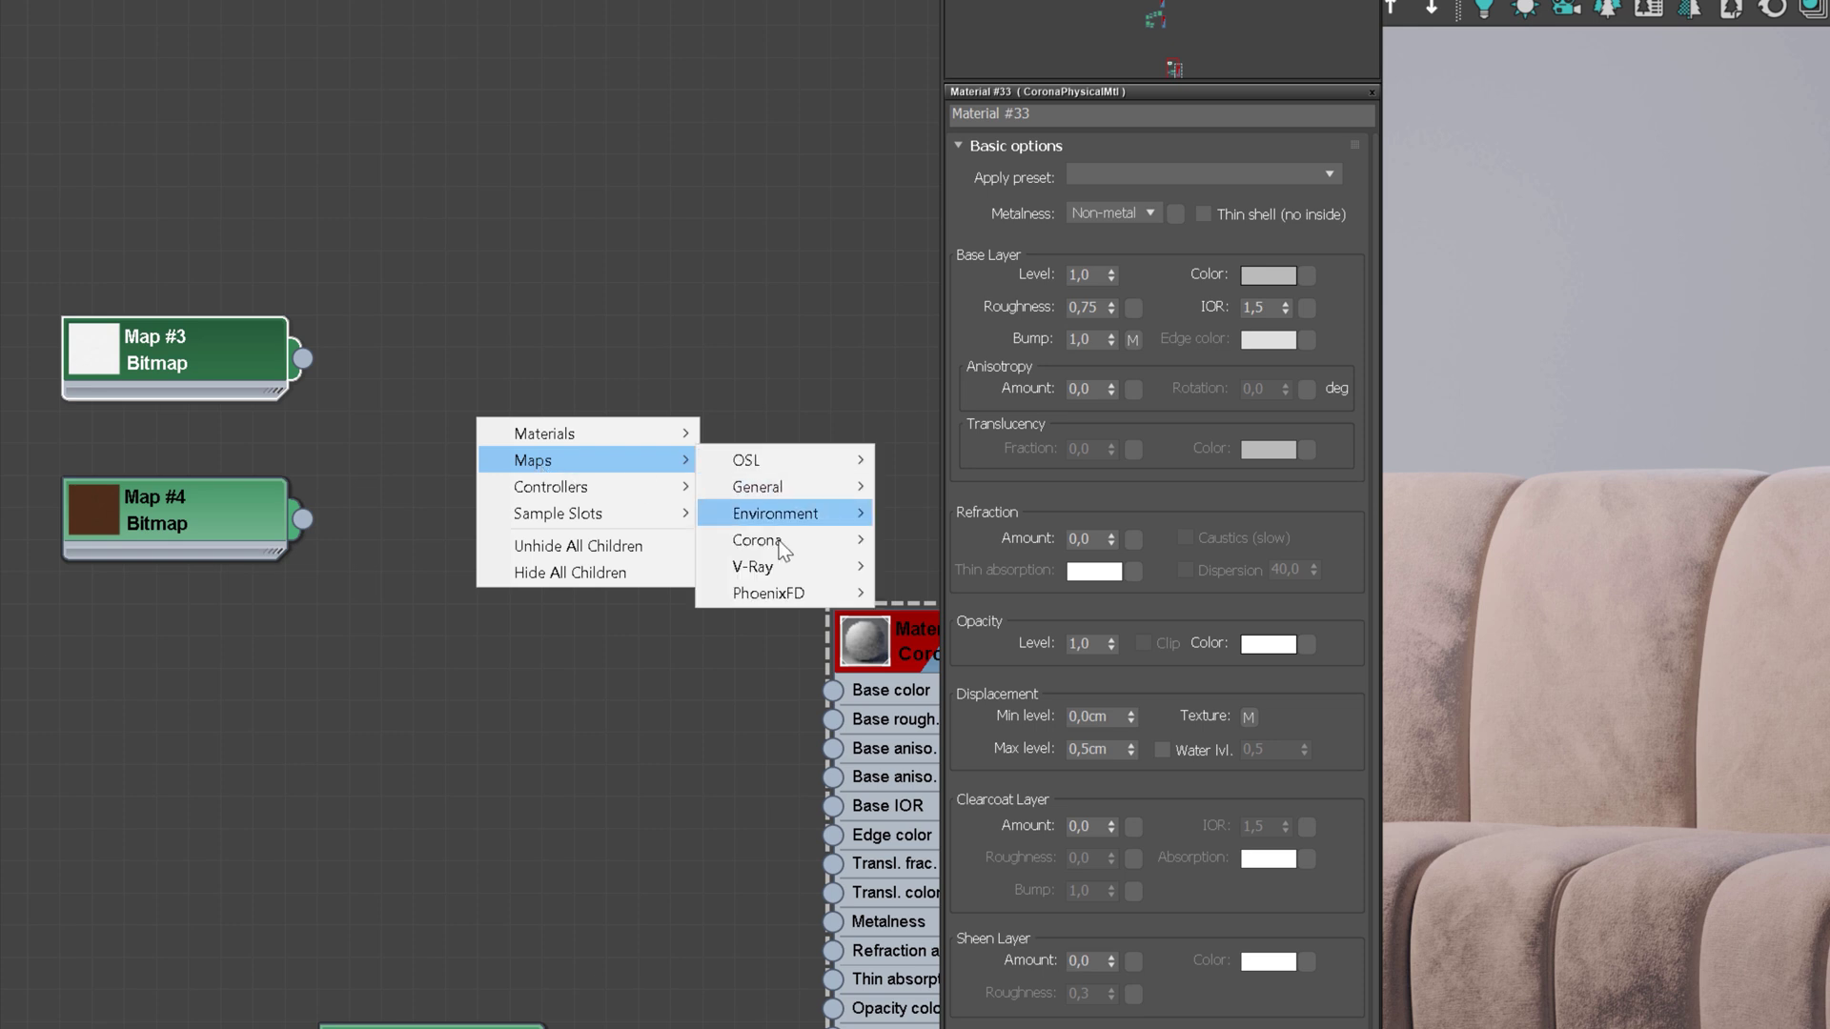
mouse_move(782, 541)
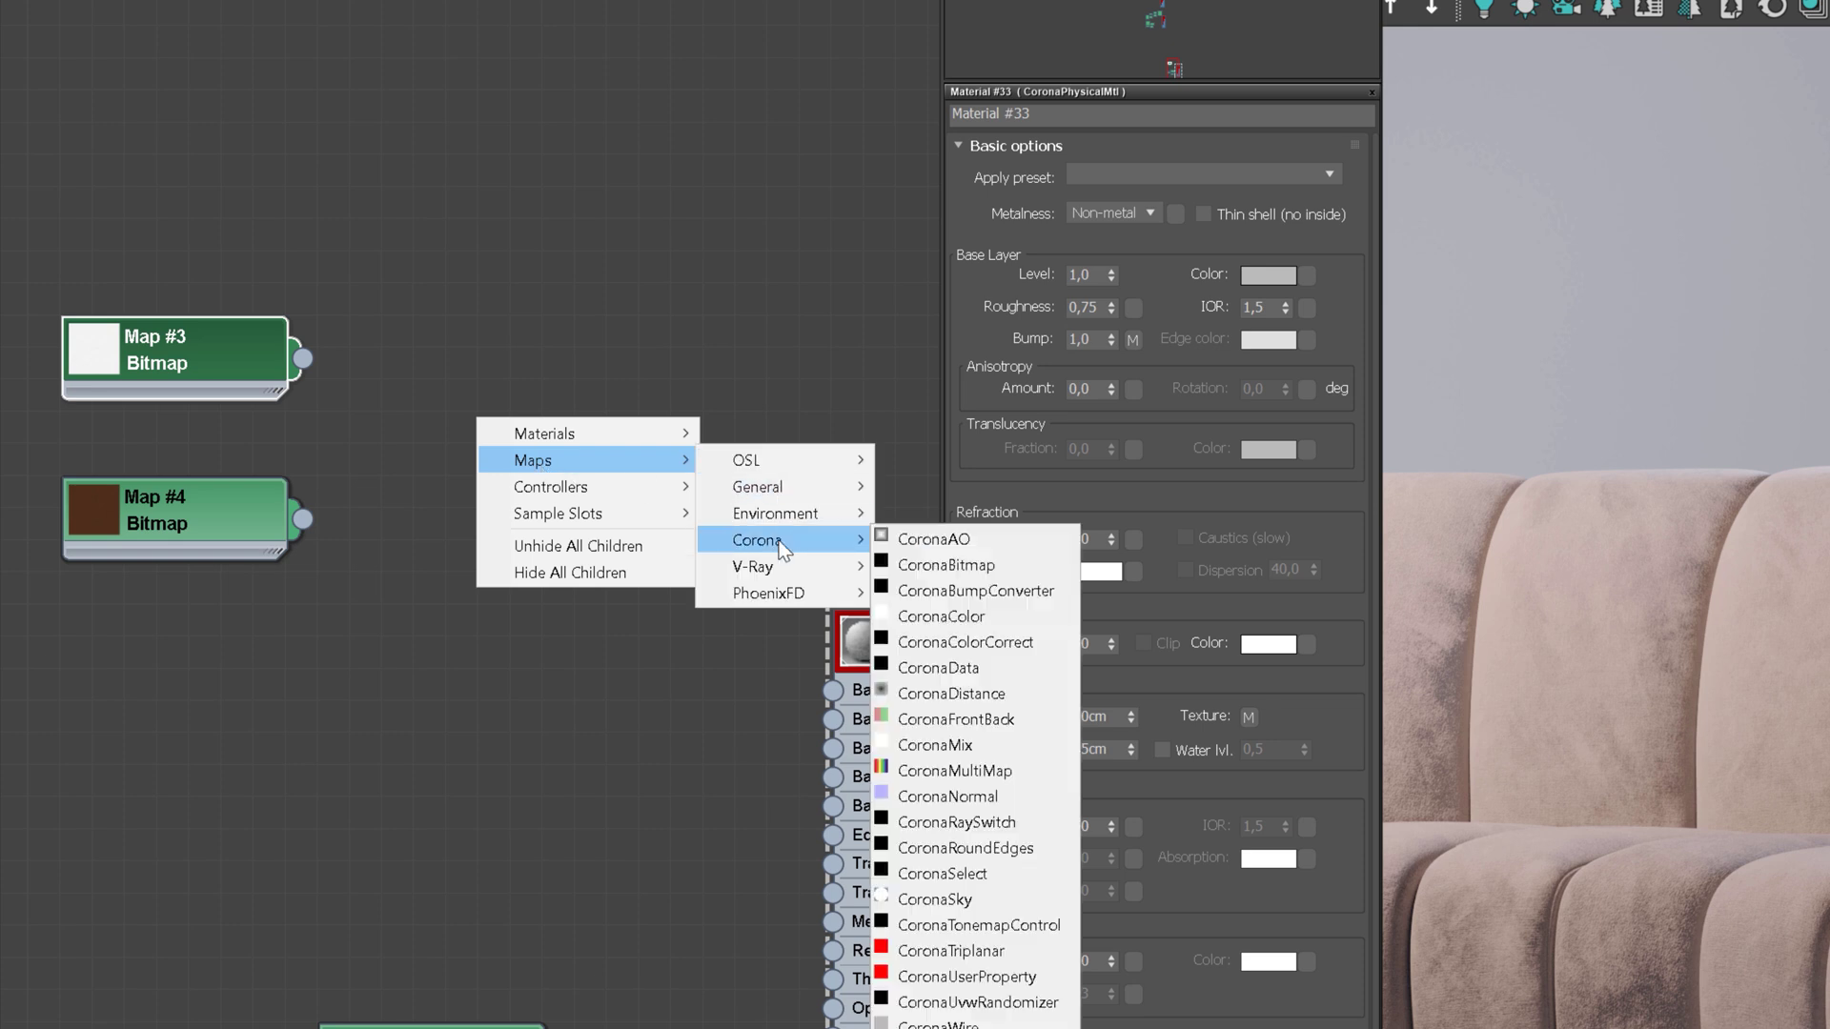
click(975, 744)
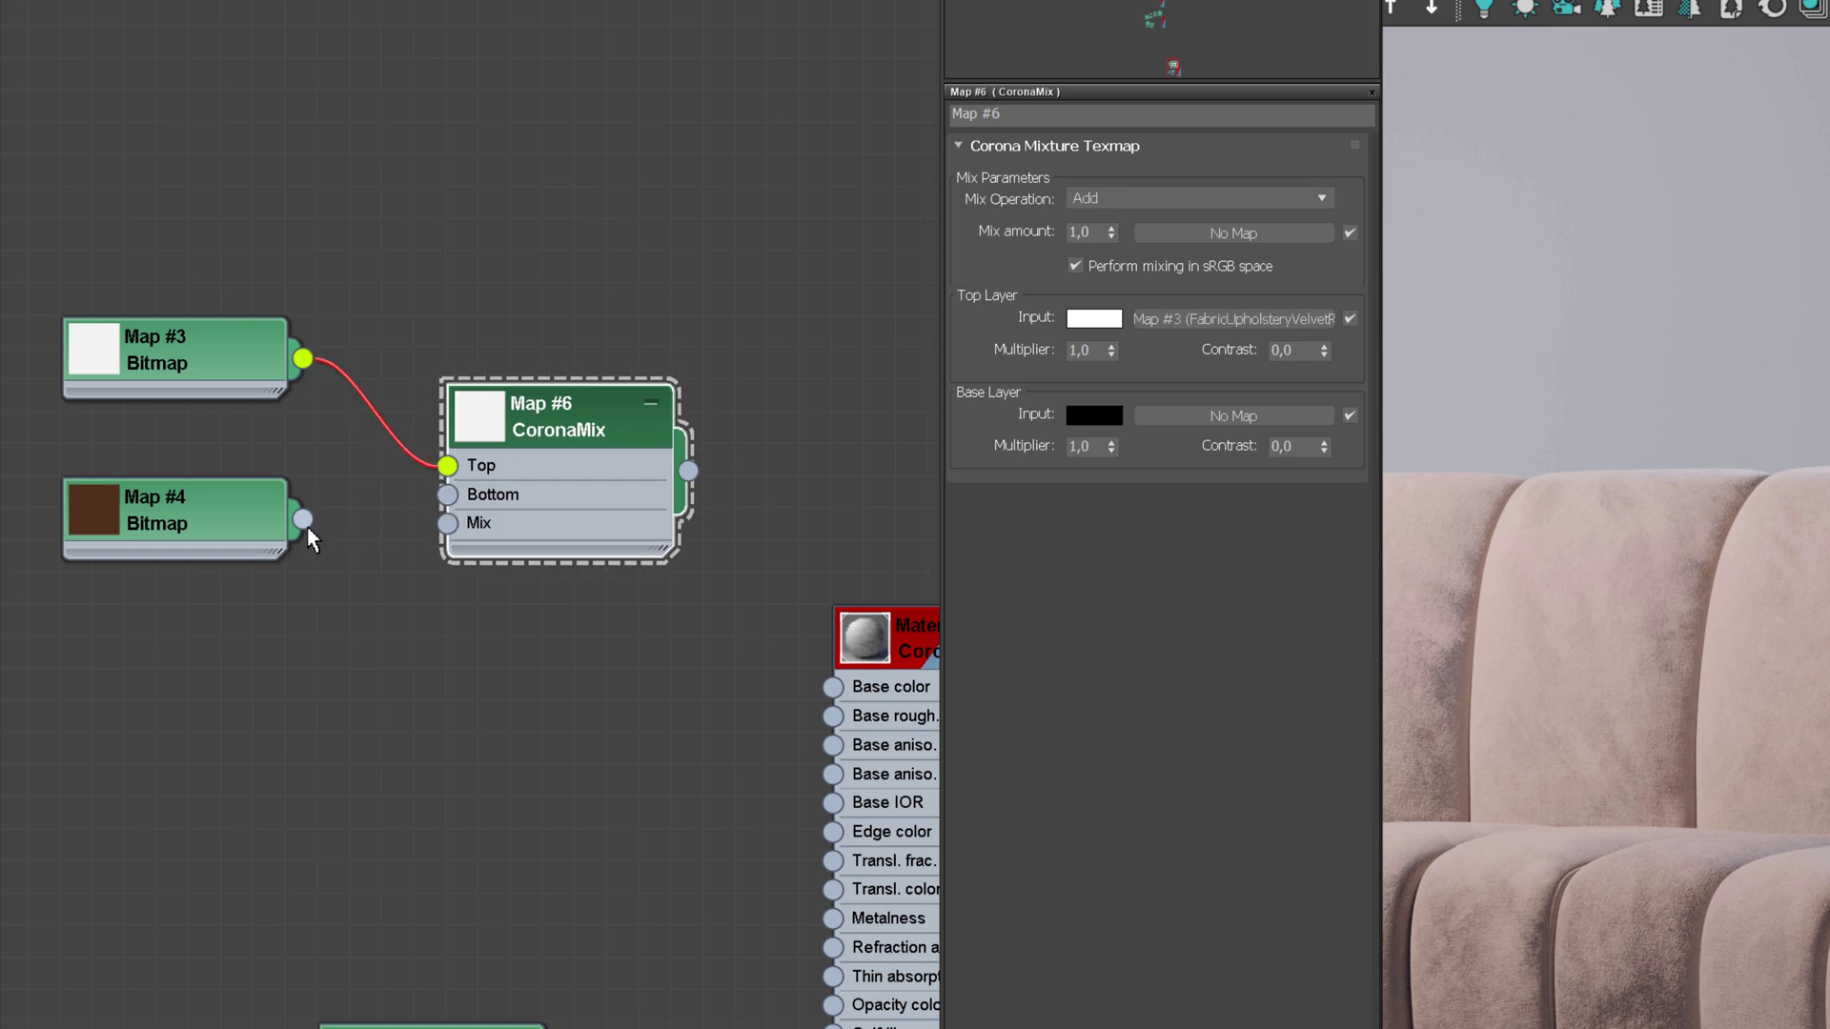
drag(302, 520, 448, 496)
double_click(497, 422)
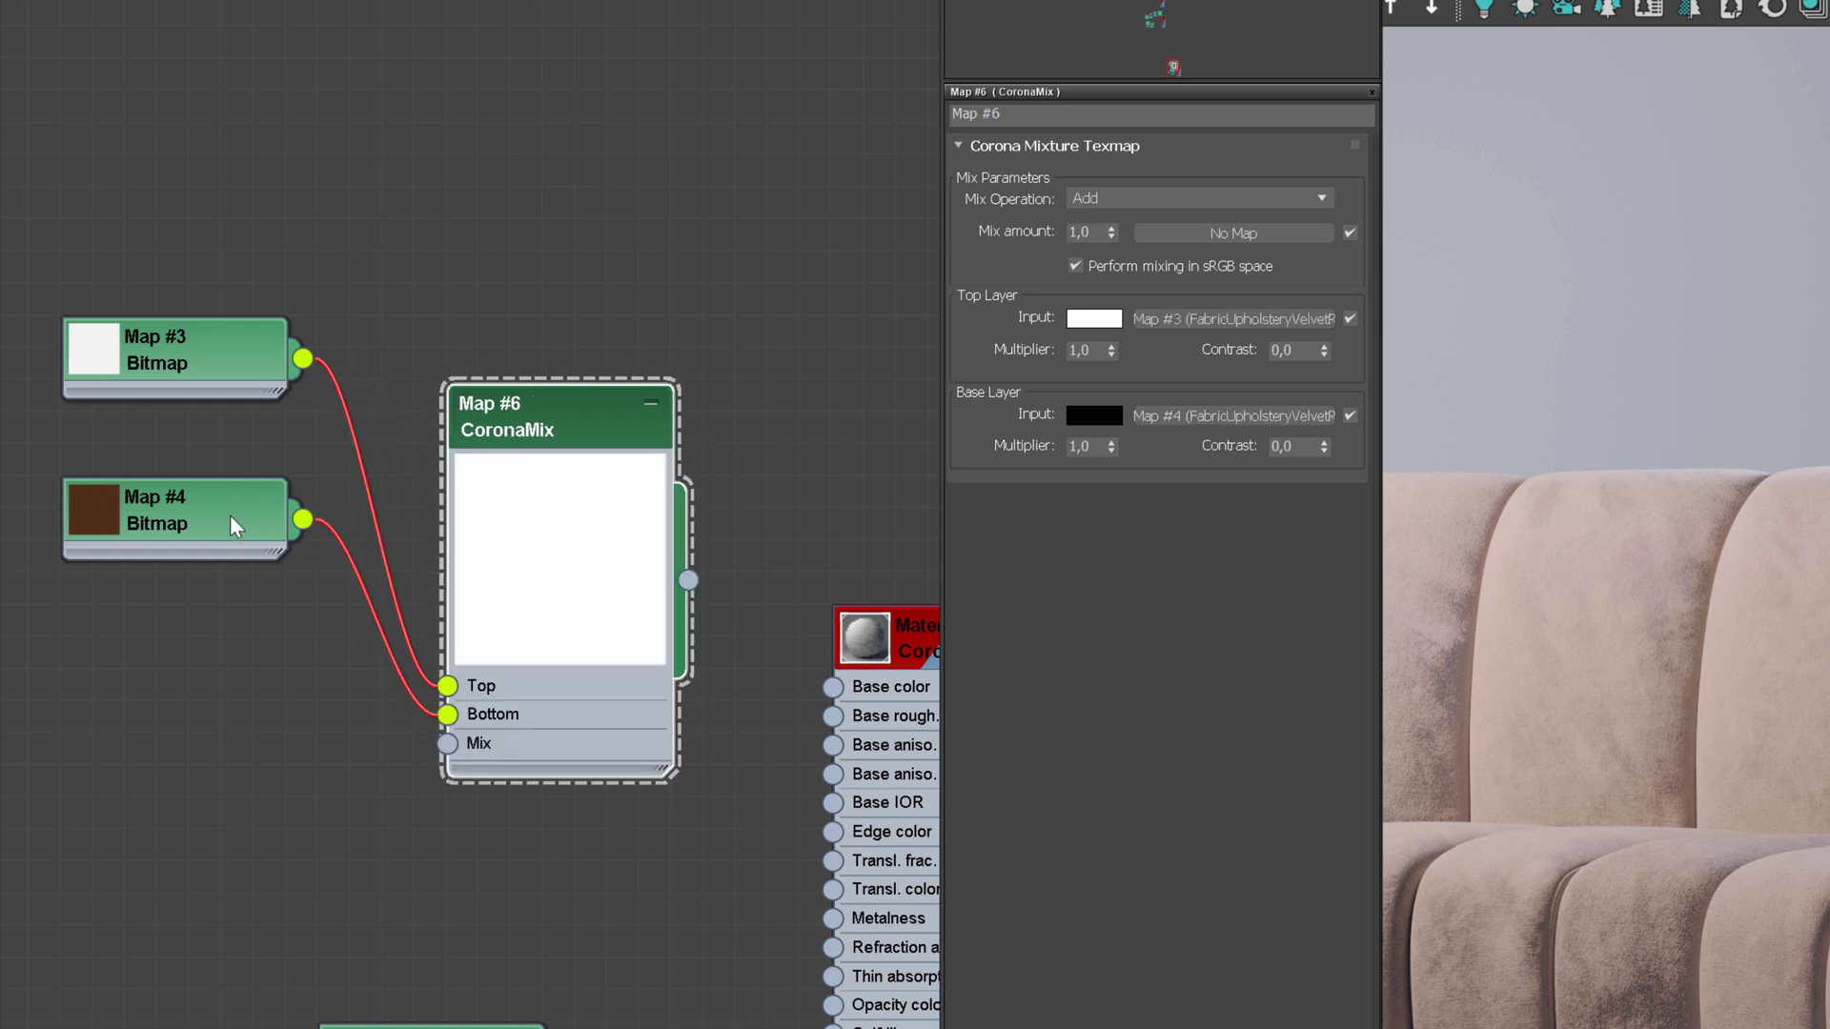
drag(237, 519, 237, 681)
drag(143, 360, 148, 531)
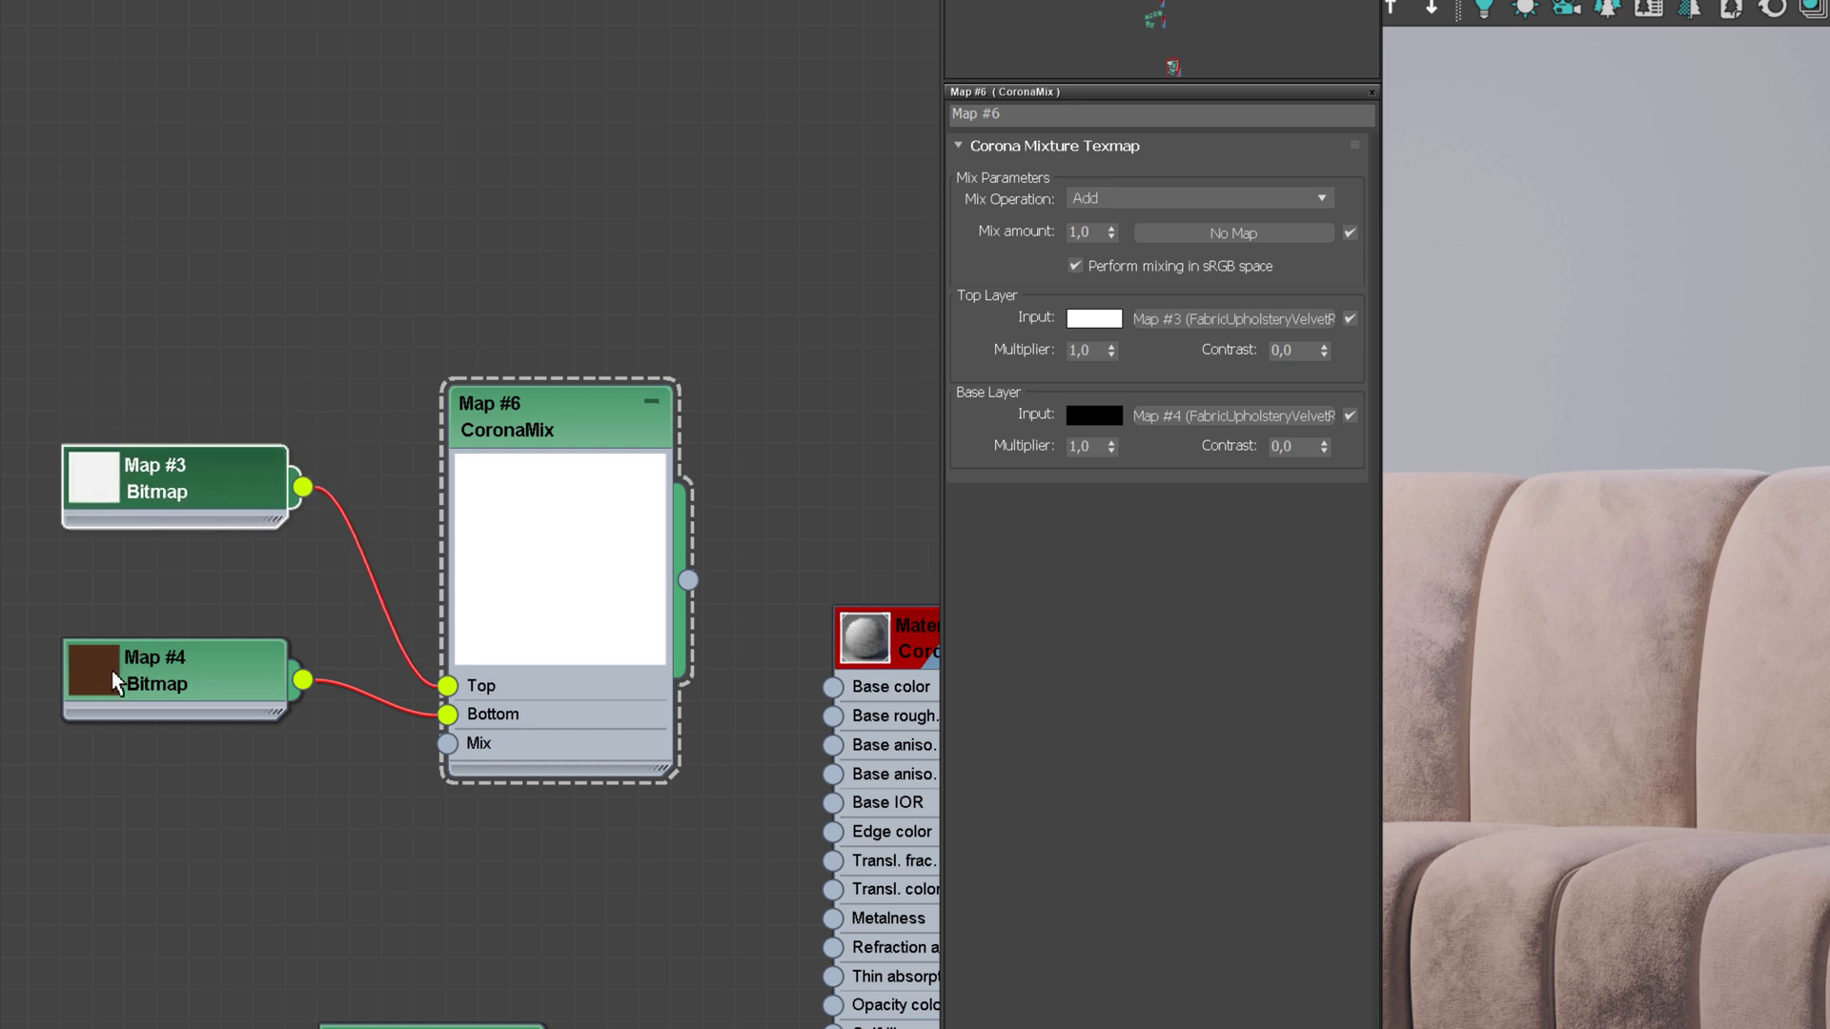
click(115, 684)
double_click(116, 693)
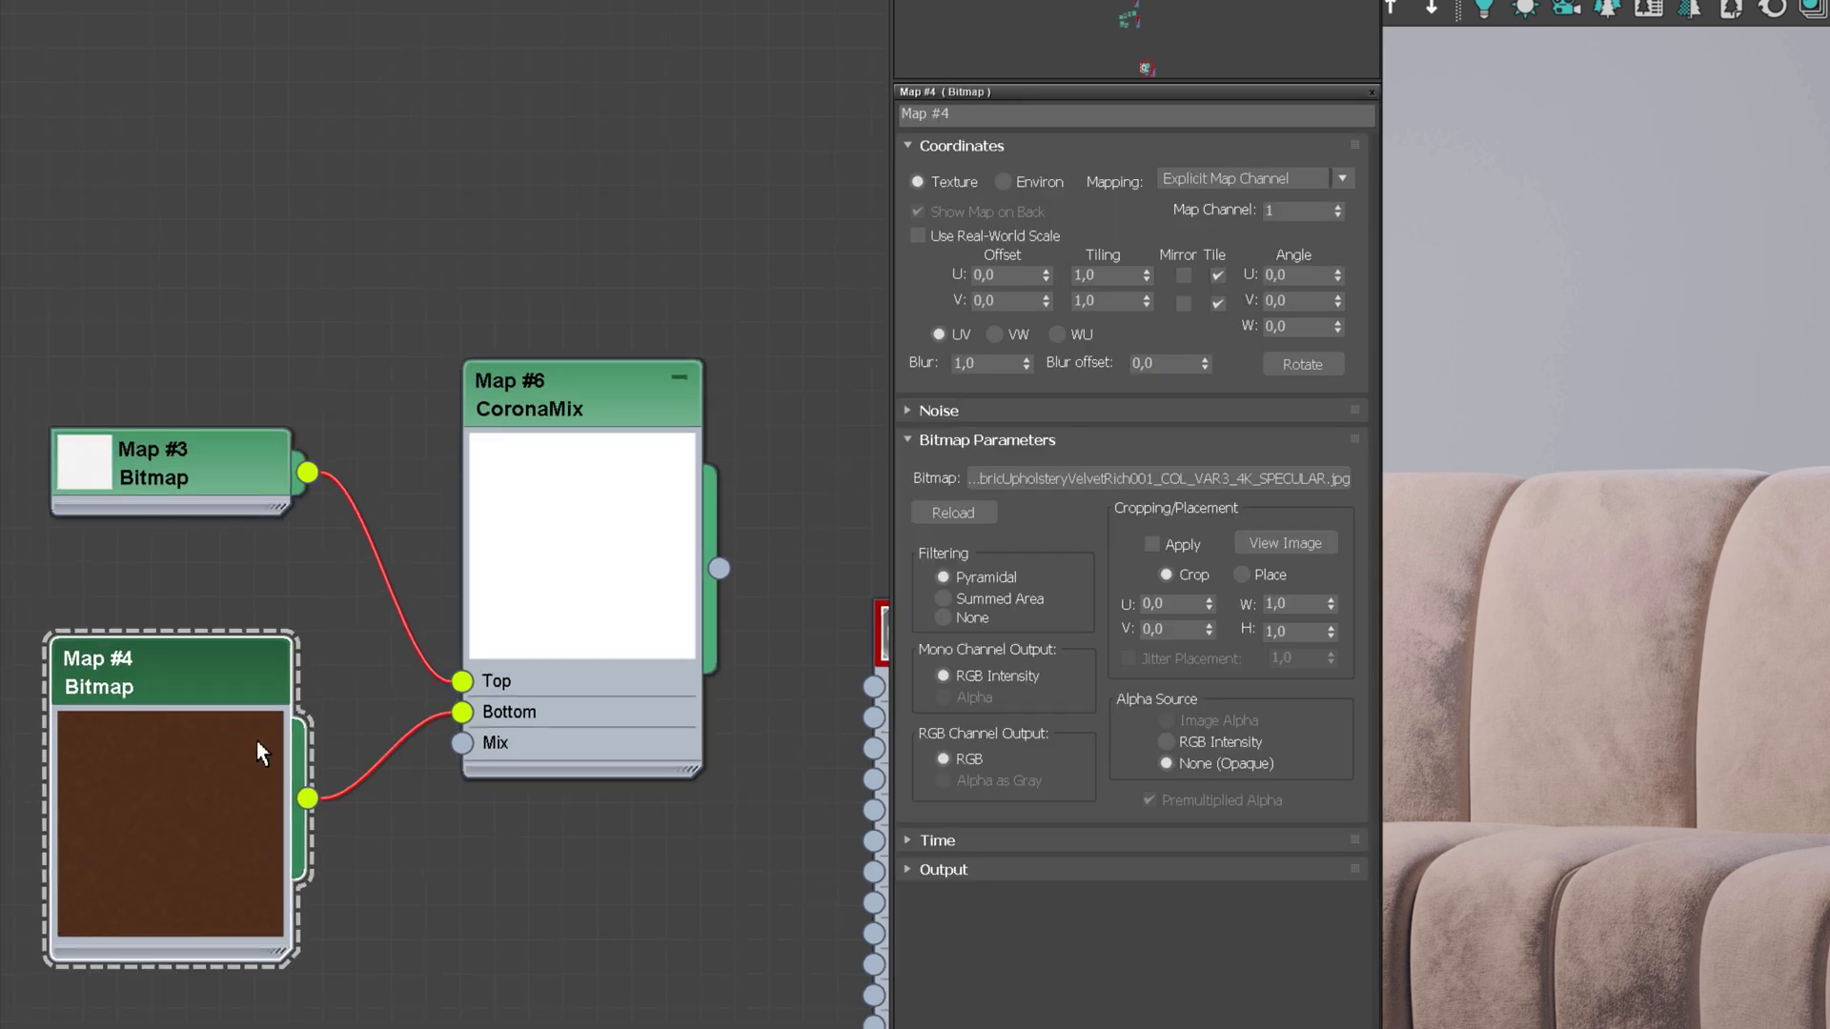
middle_drag(407, 711, 408, 736)
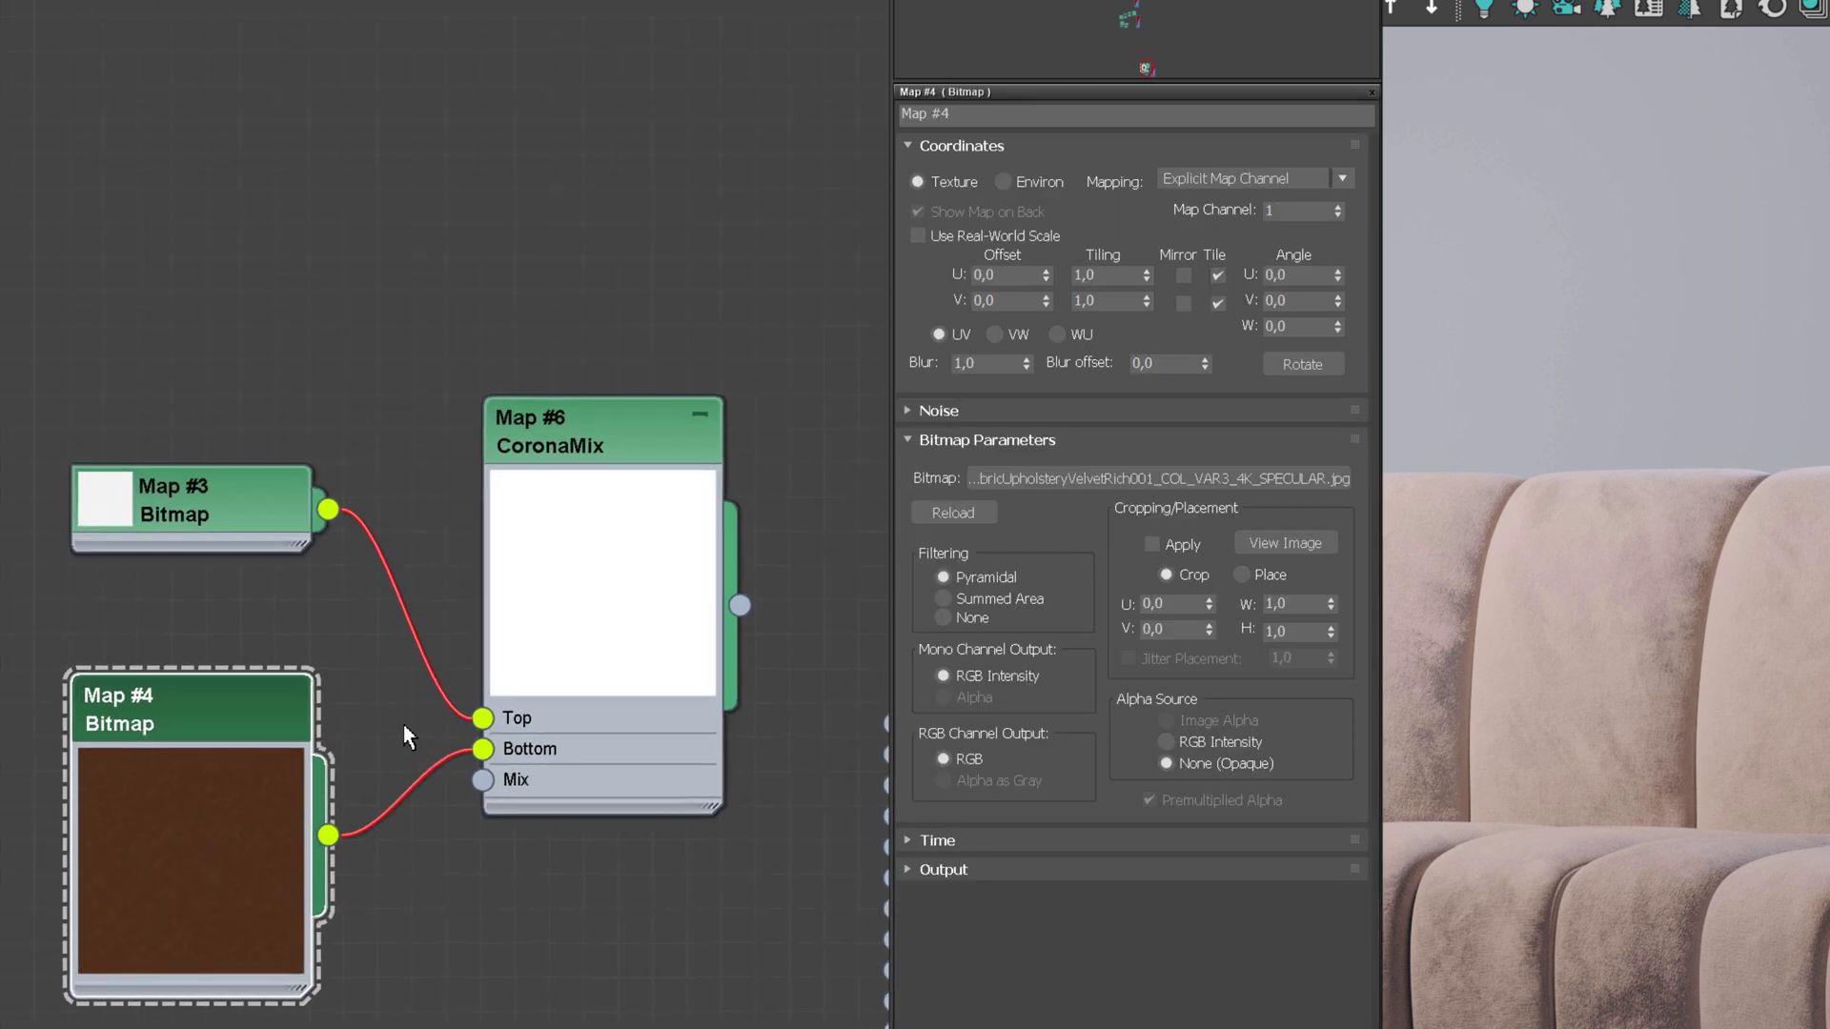
Step: Set the CoronaMix operation to Multiply and wire it into the material's Base color
double_click(627, 435)
click(1100, 198)
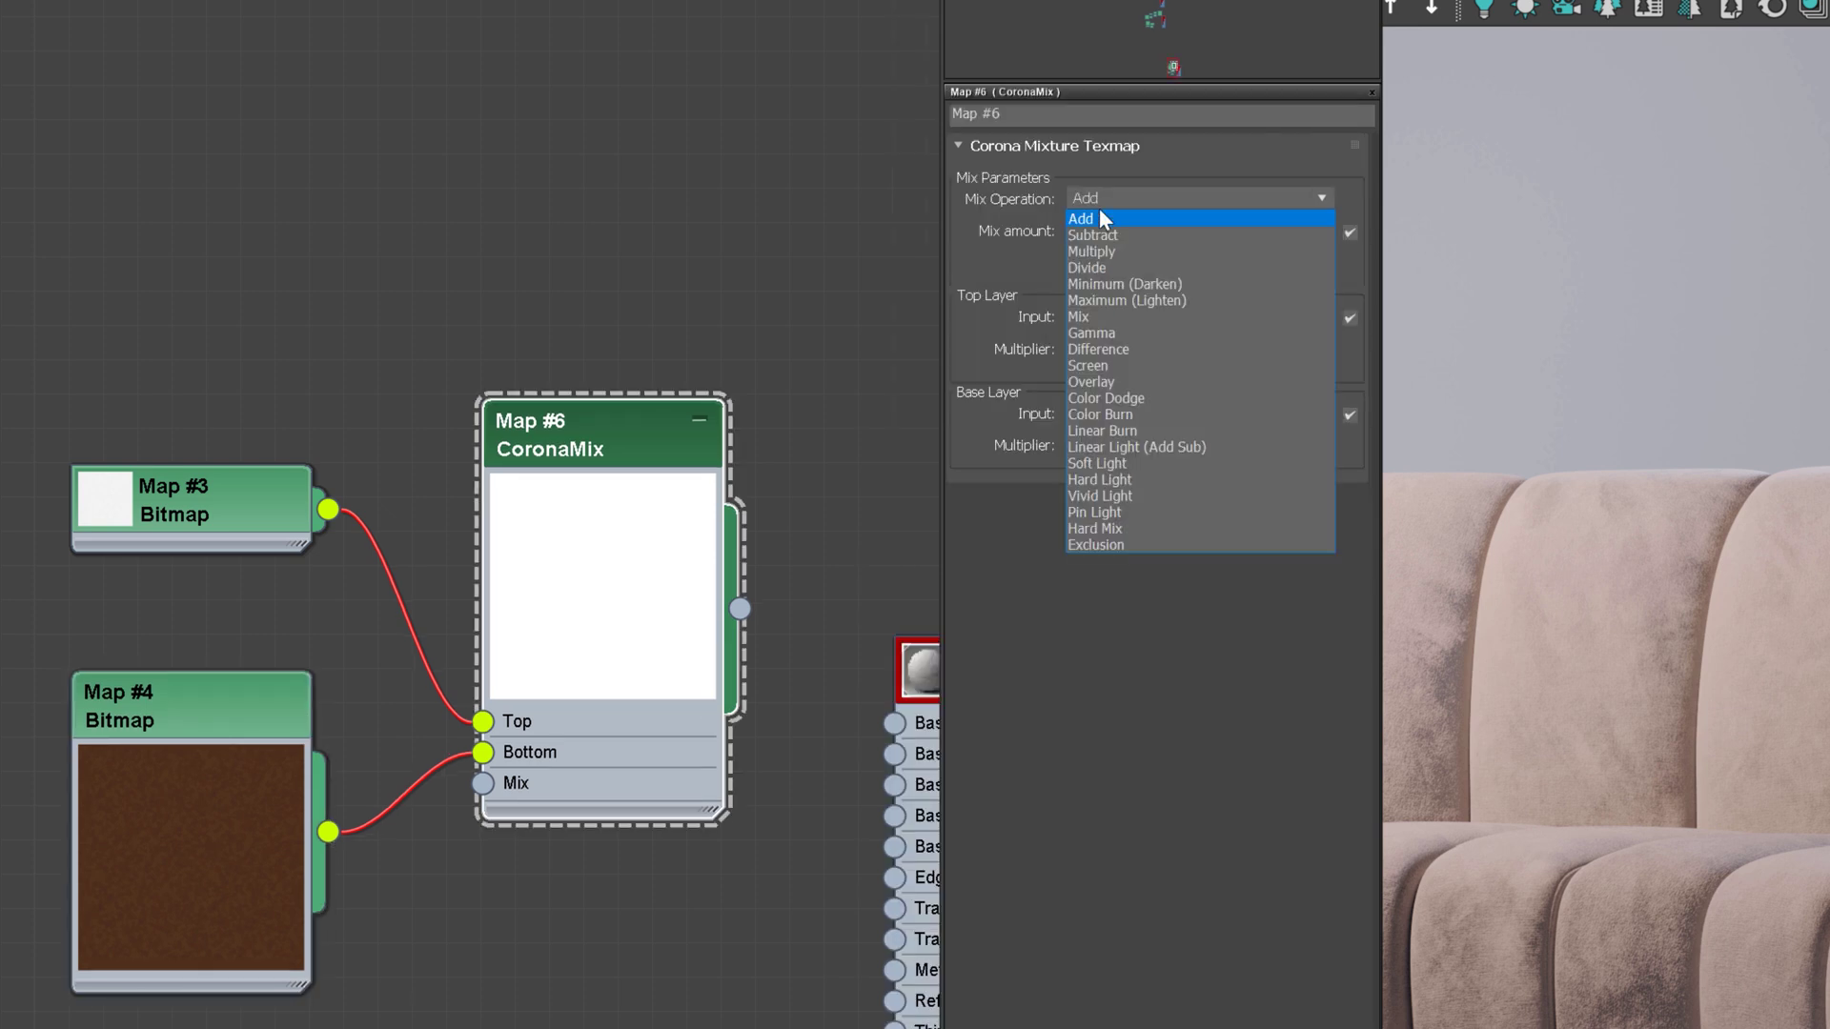
click(1104, 252)
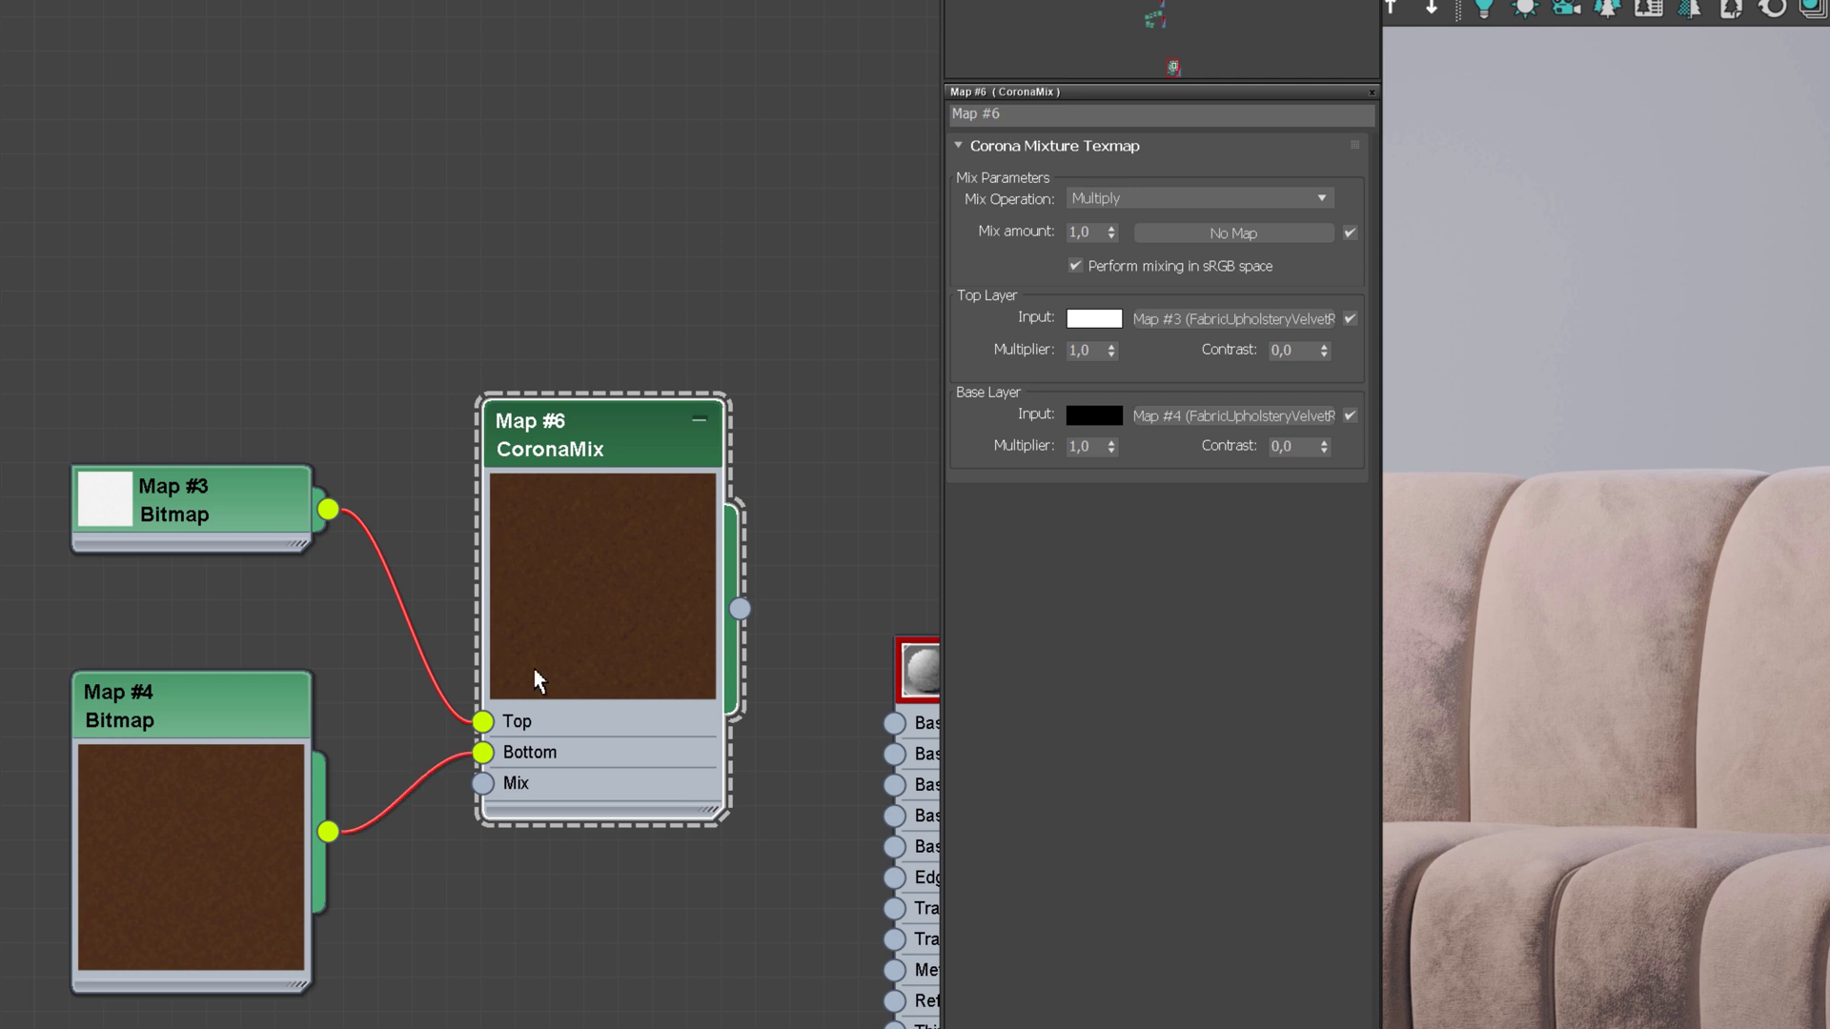
double_click(598, 632)
click(229, 812)
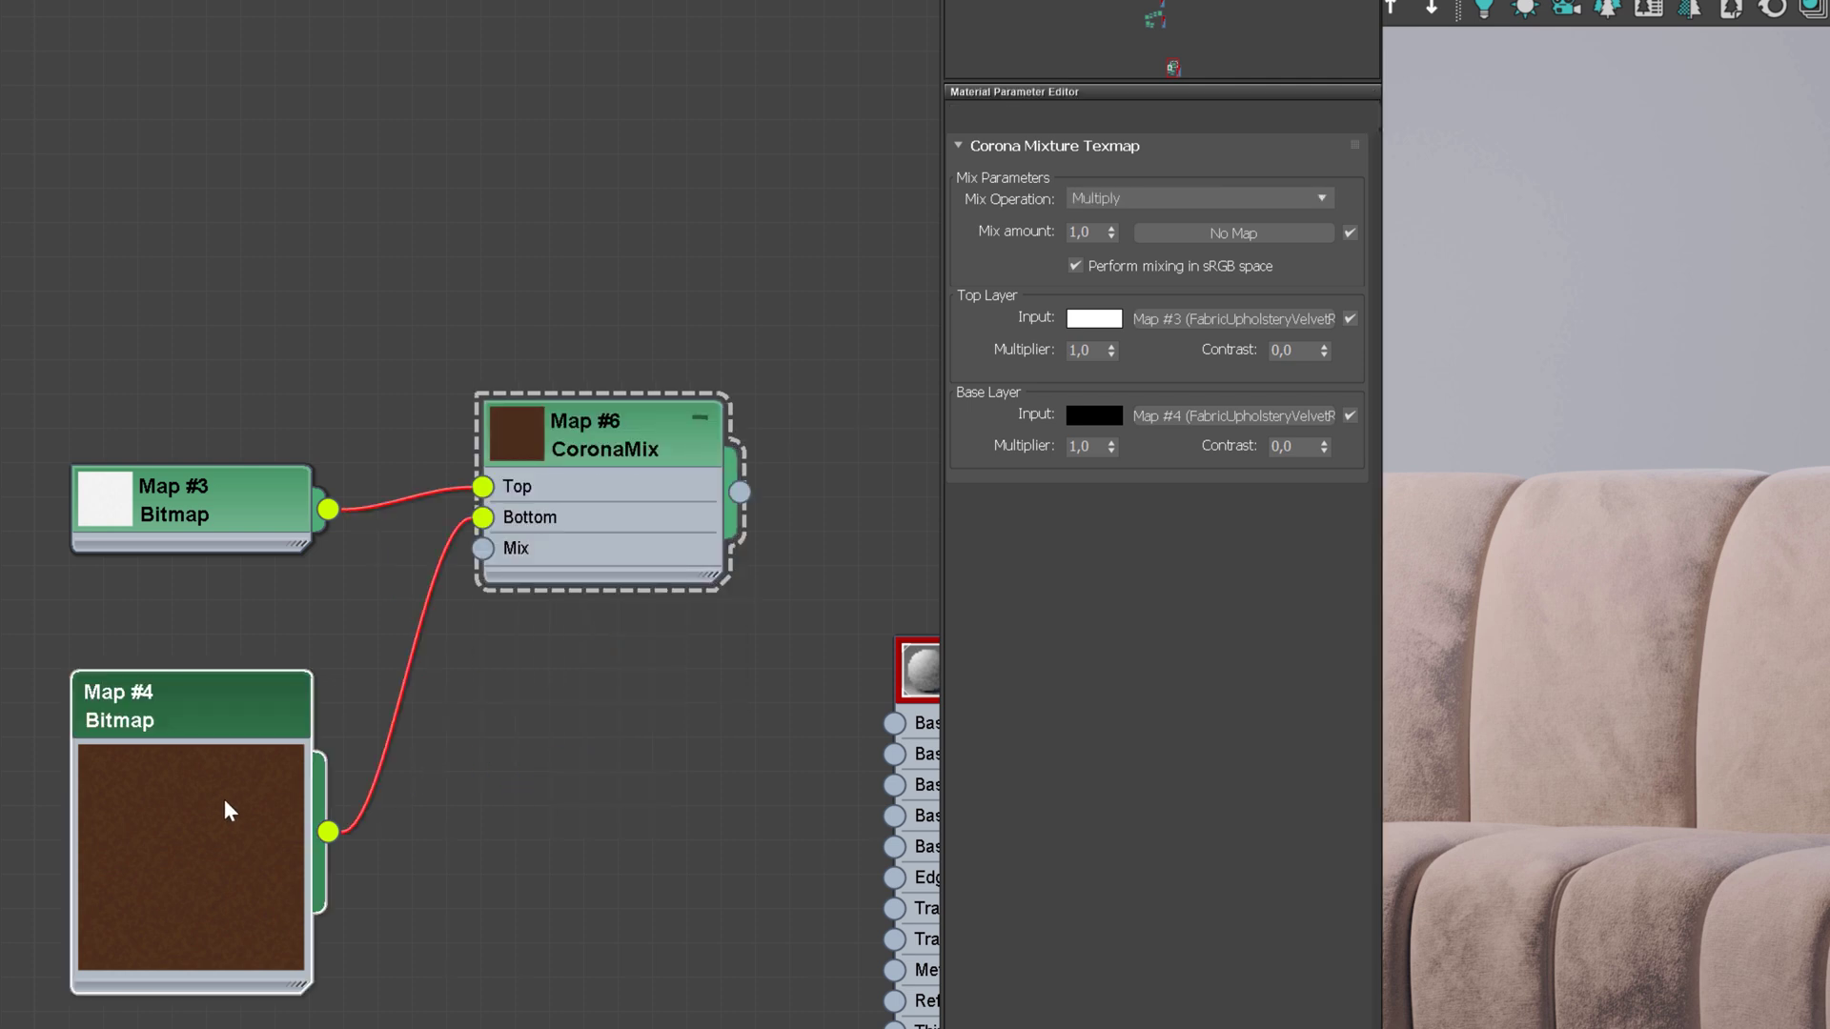
double_click(190, 827)
scroll(408, 715, down, 2)
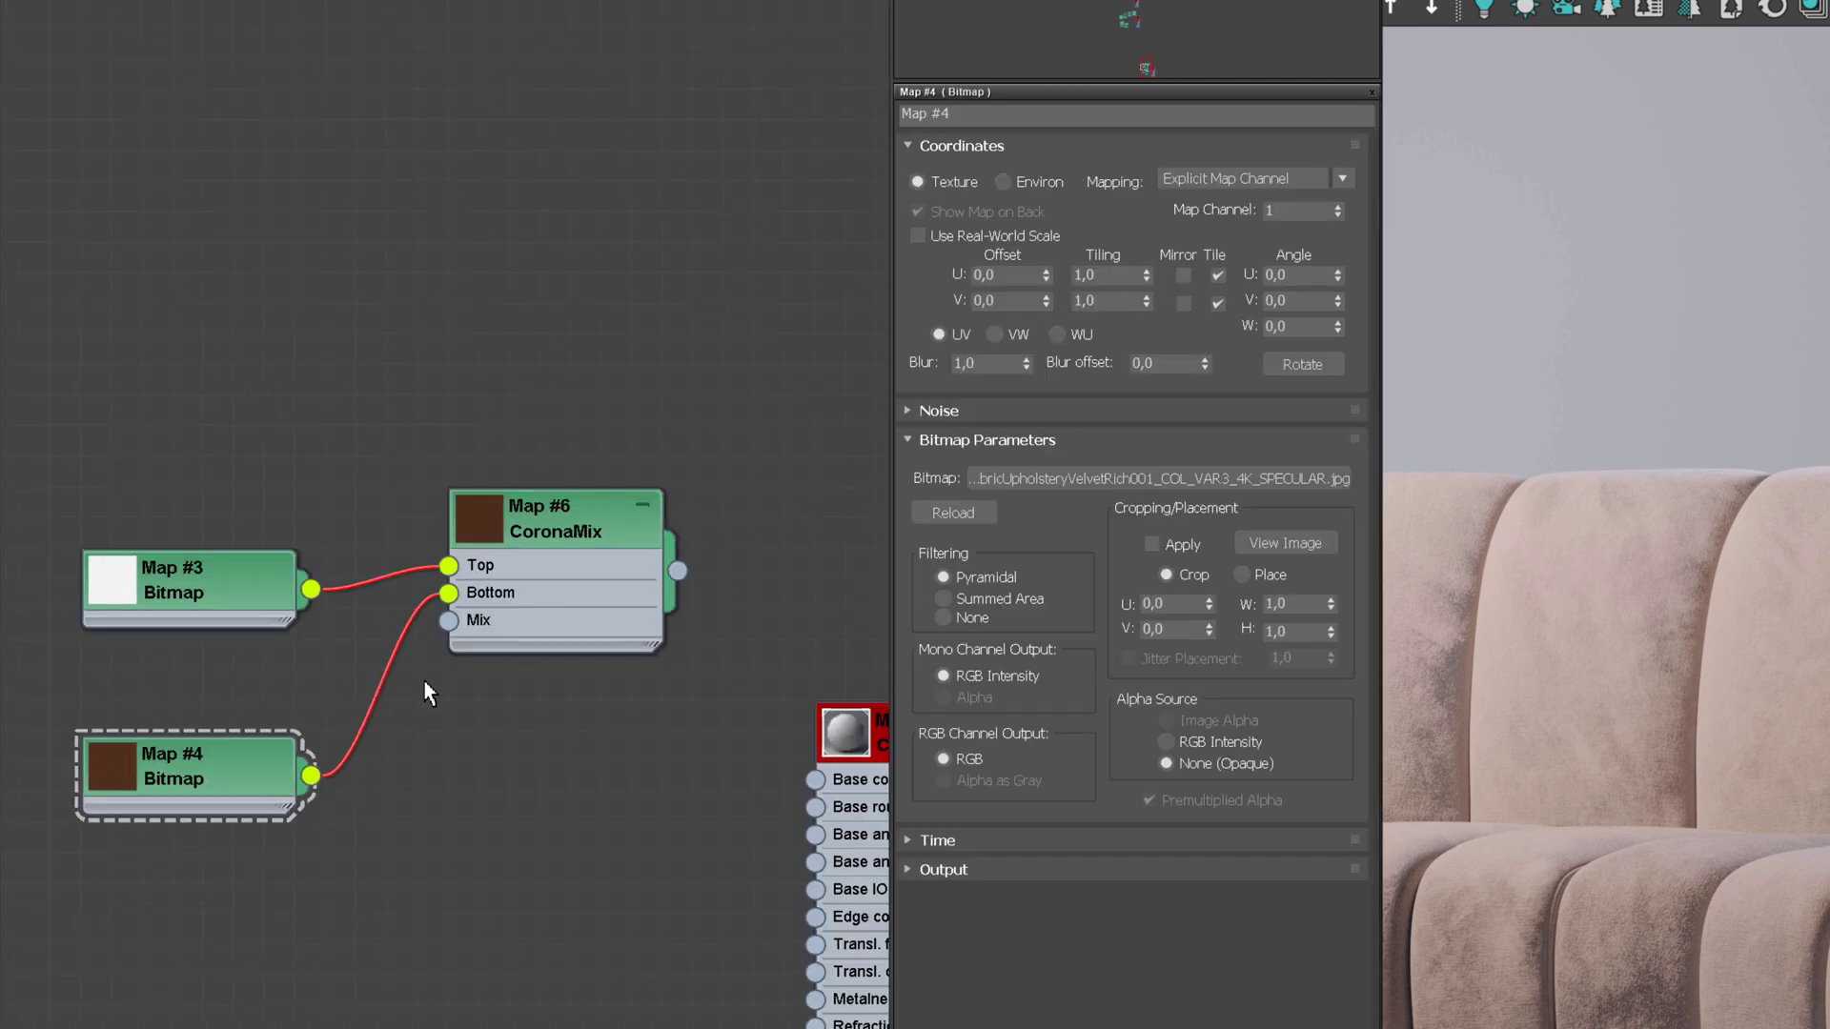
drag(659, 578, 765, 770)
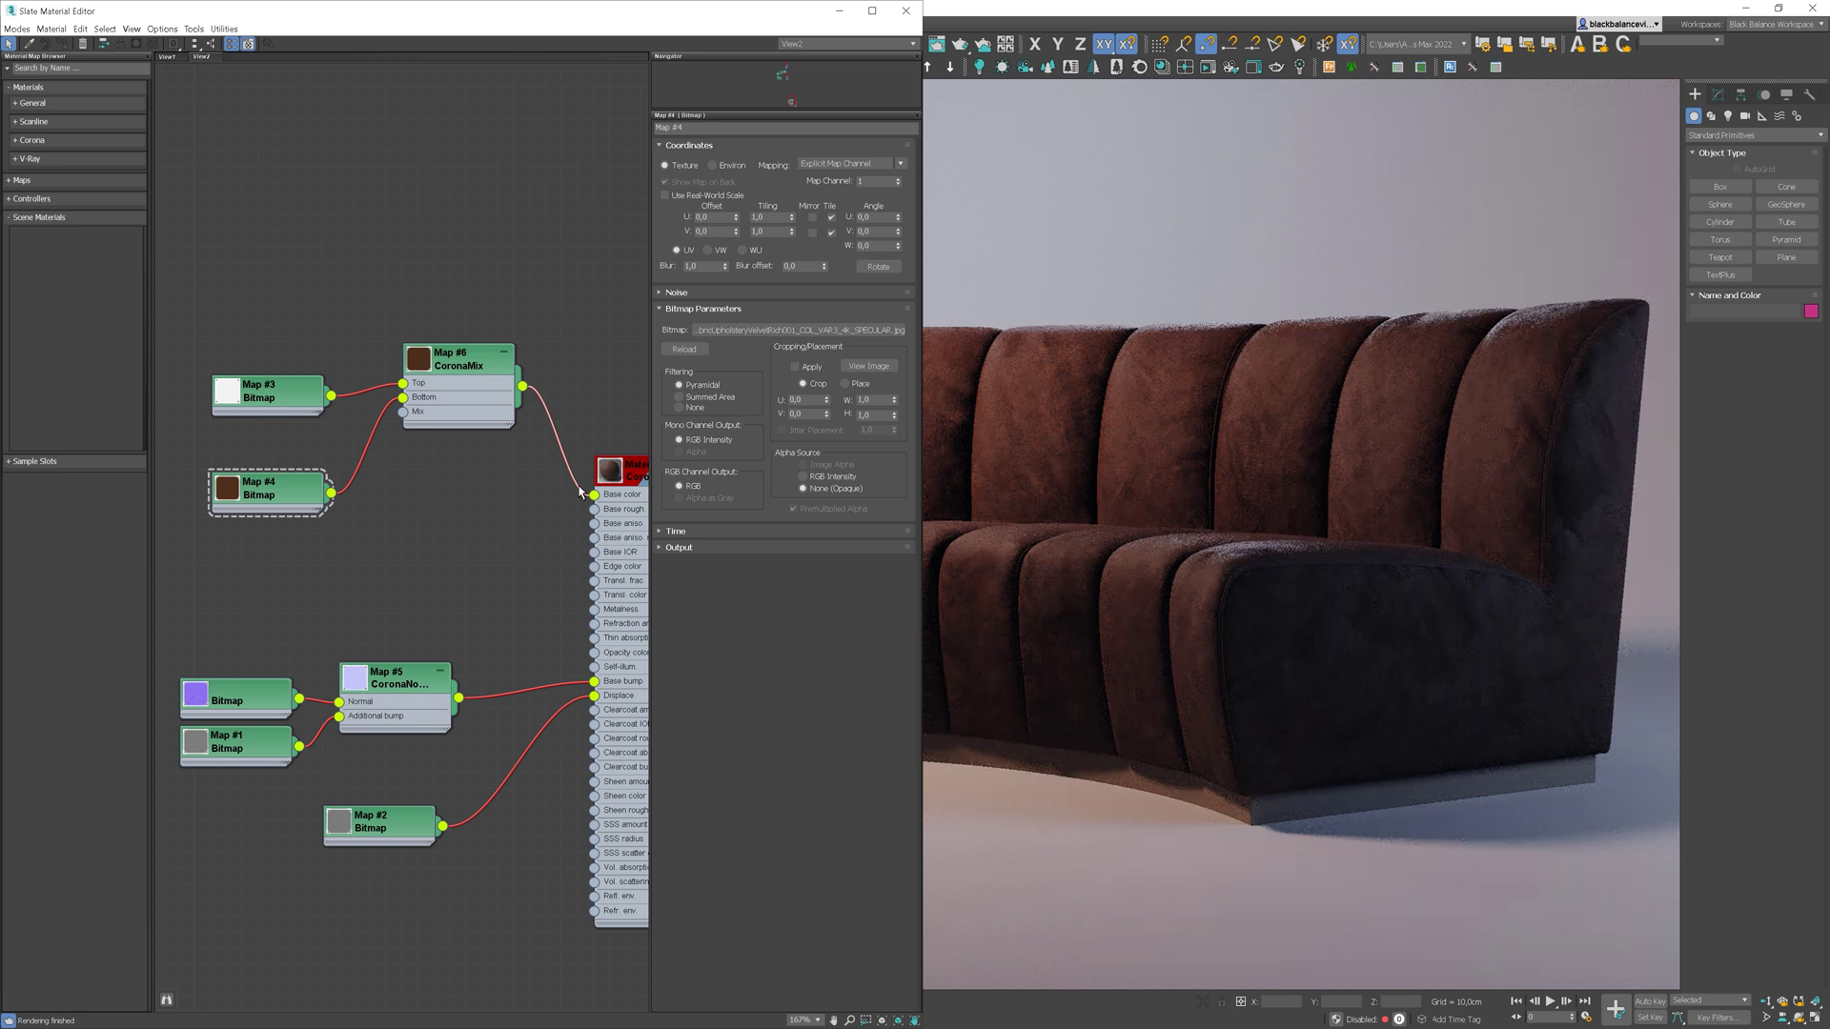
Step: Insert a Color Correction map between Map #4 and the CoronaMix
drag(242, 393, 259, 361)
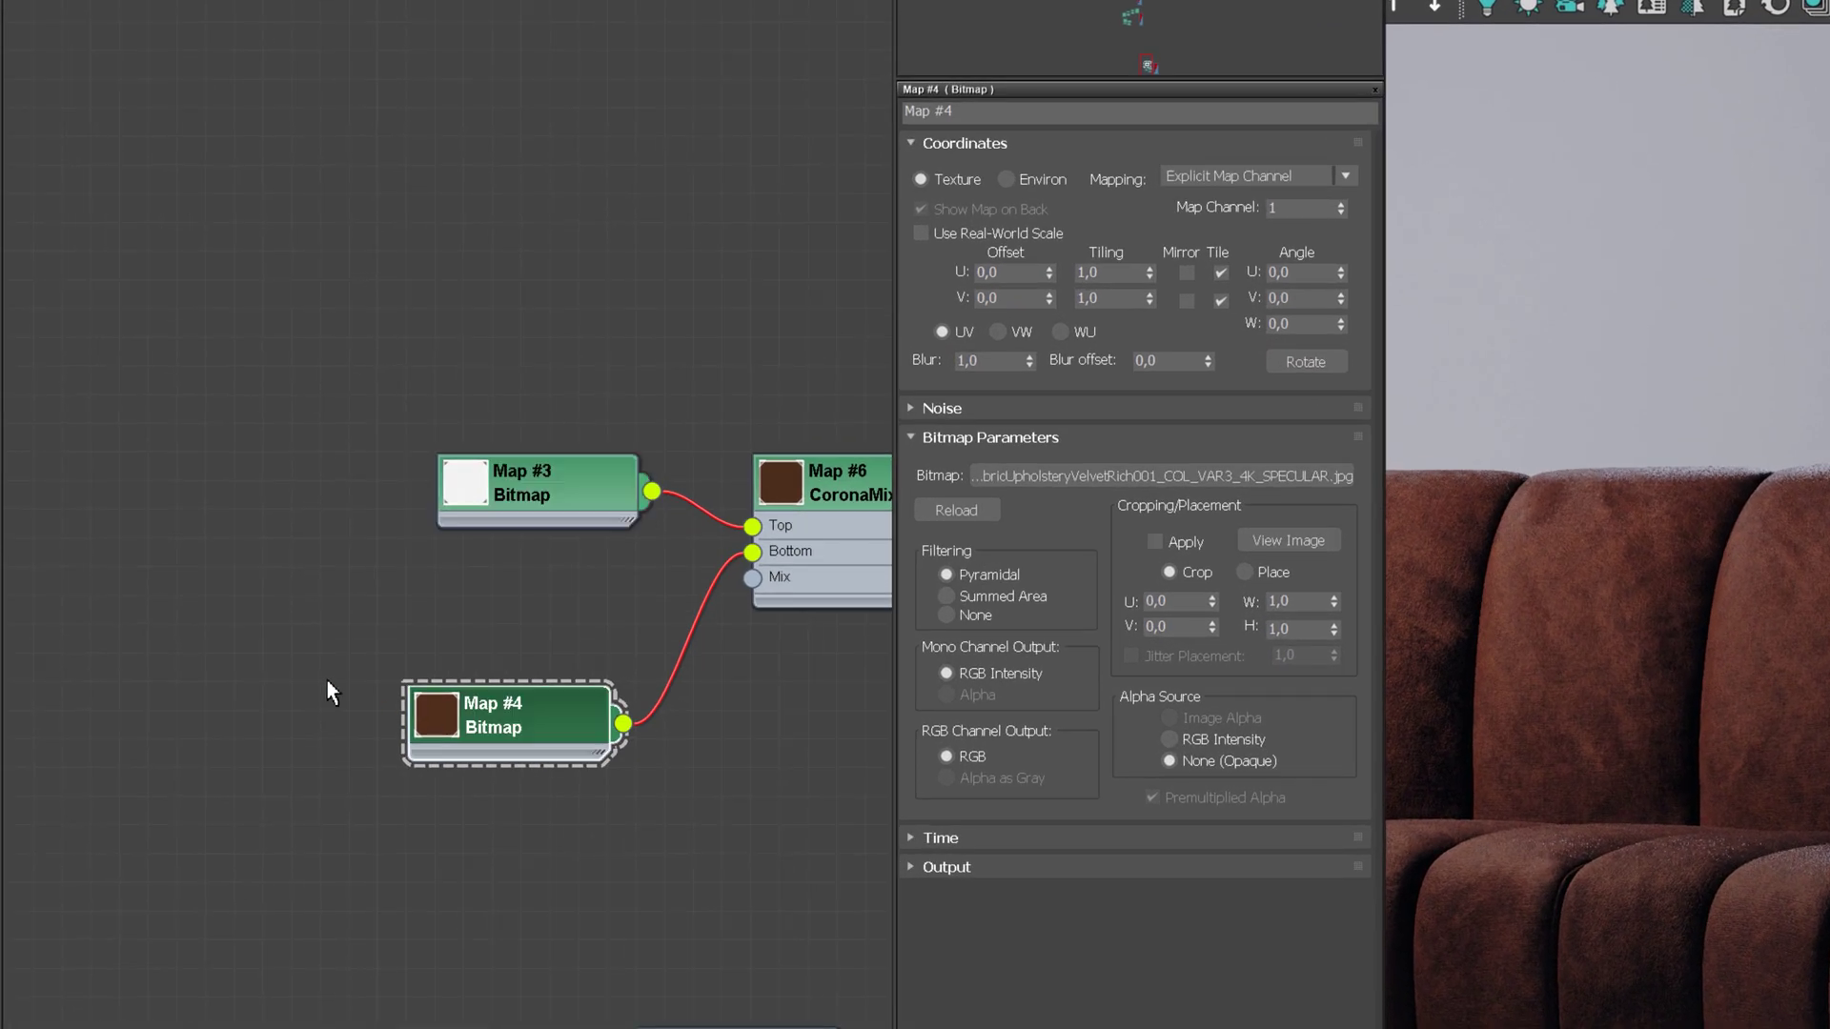
drag(428, 721, 227, 635)
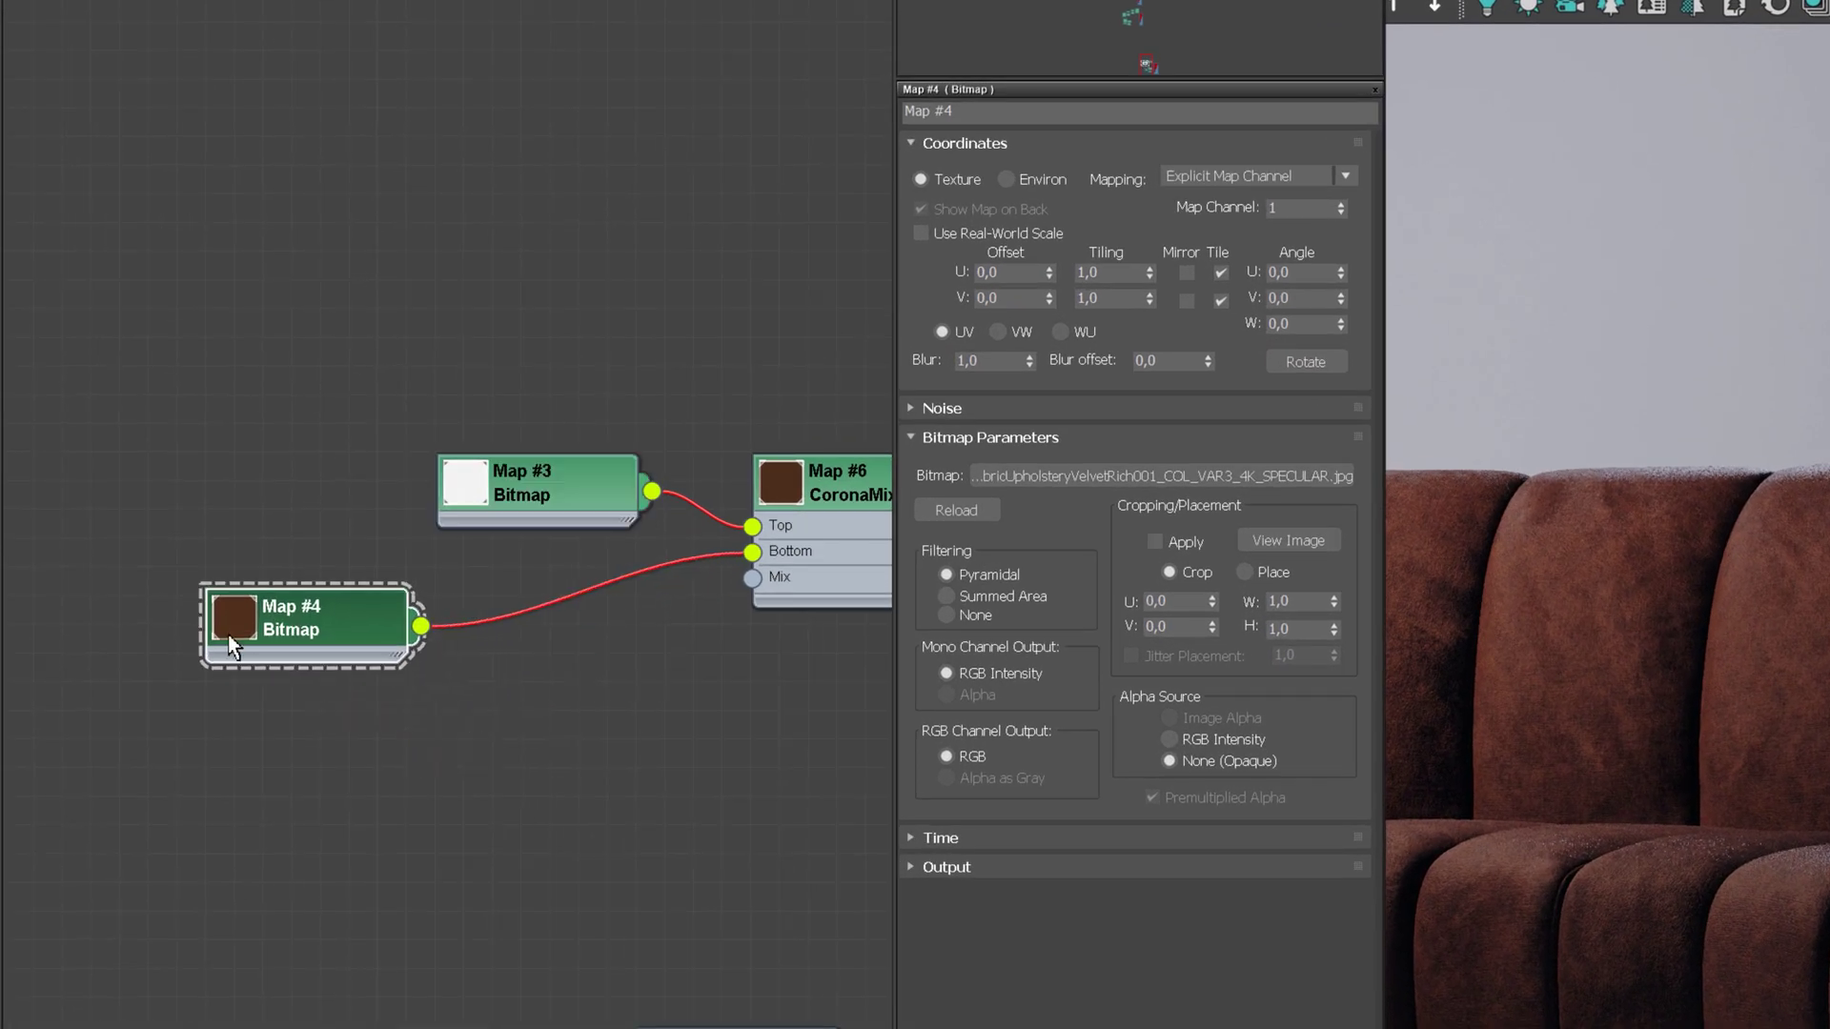
right_click(550, 754)
mouse_move(667, 794)
mouse_move(804, 820)
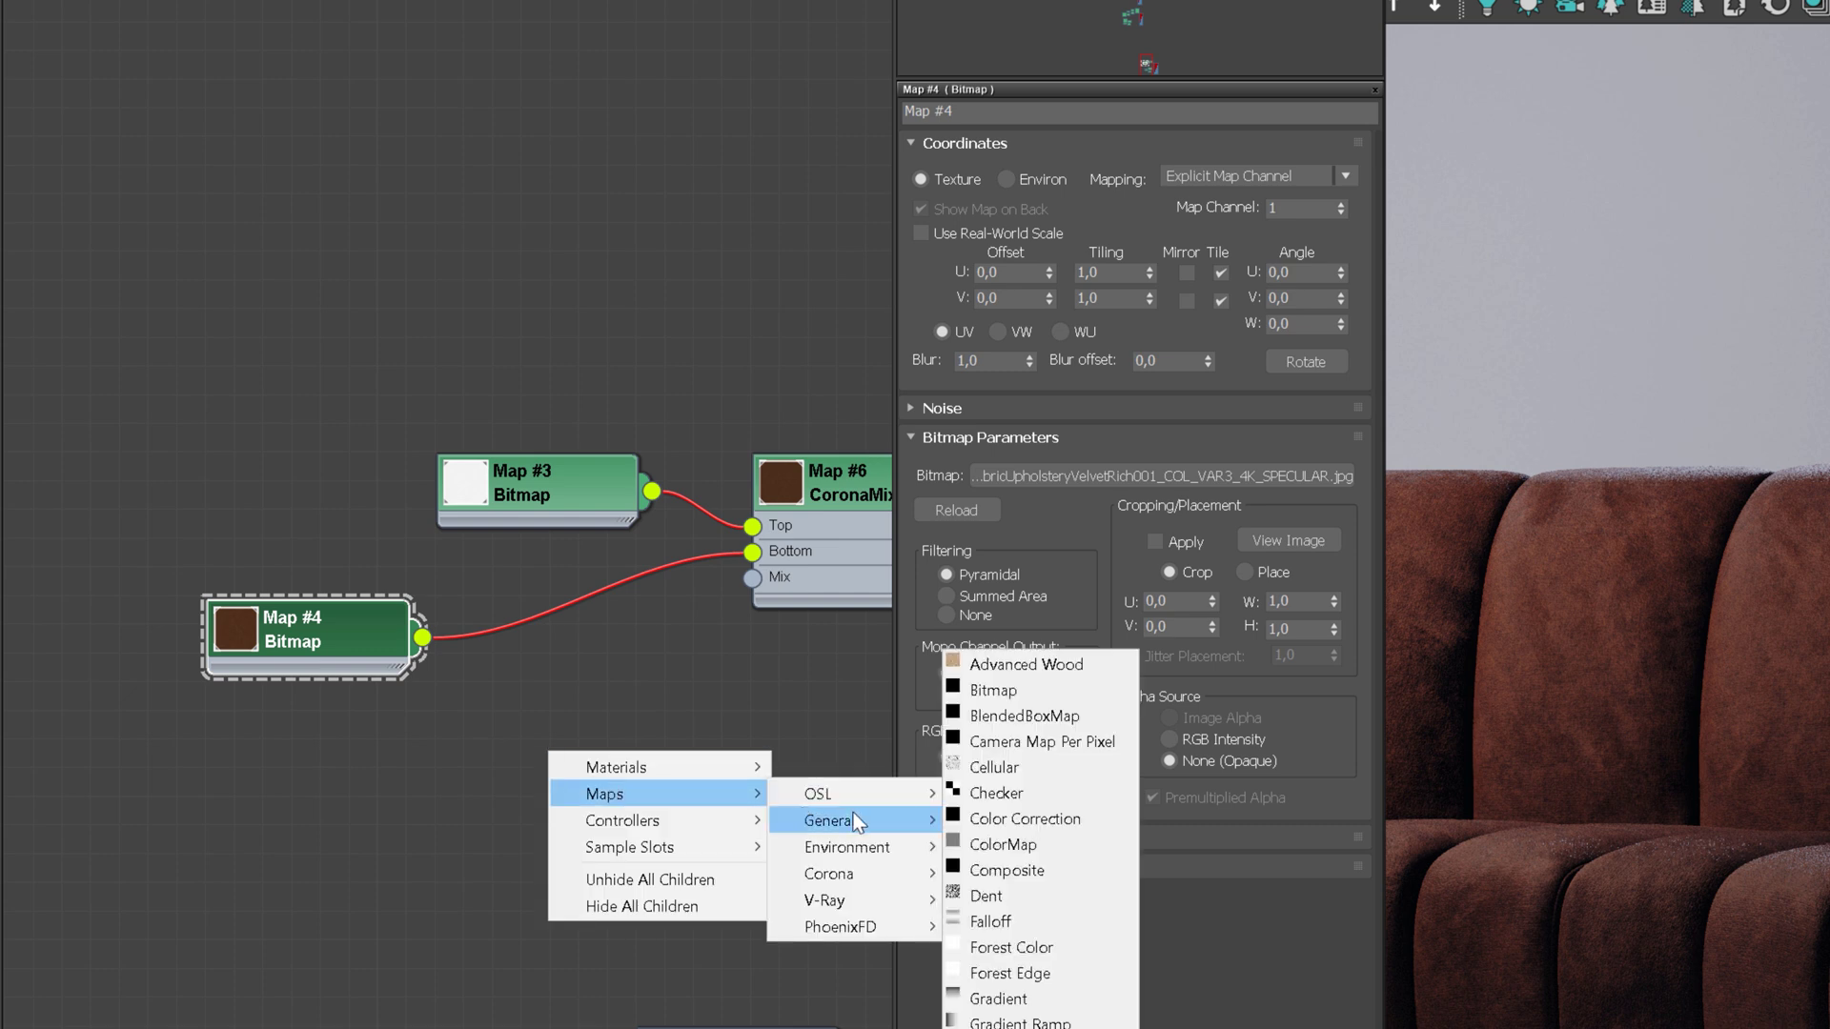
click(992, 699)
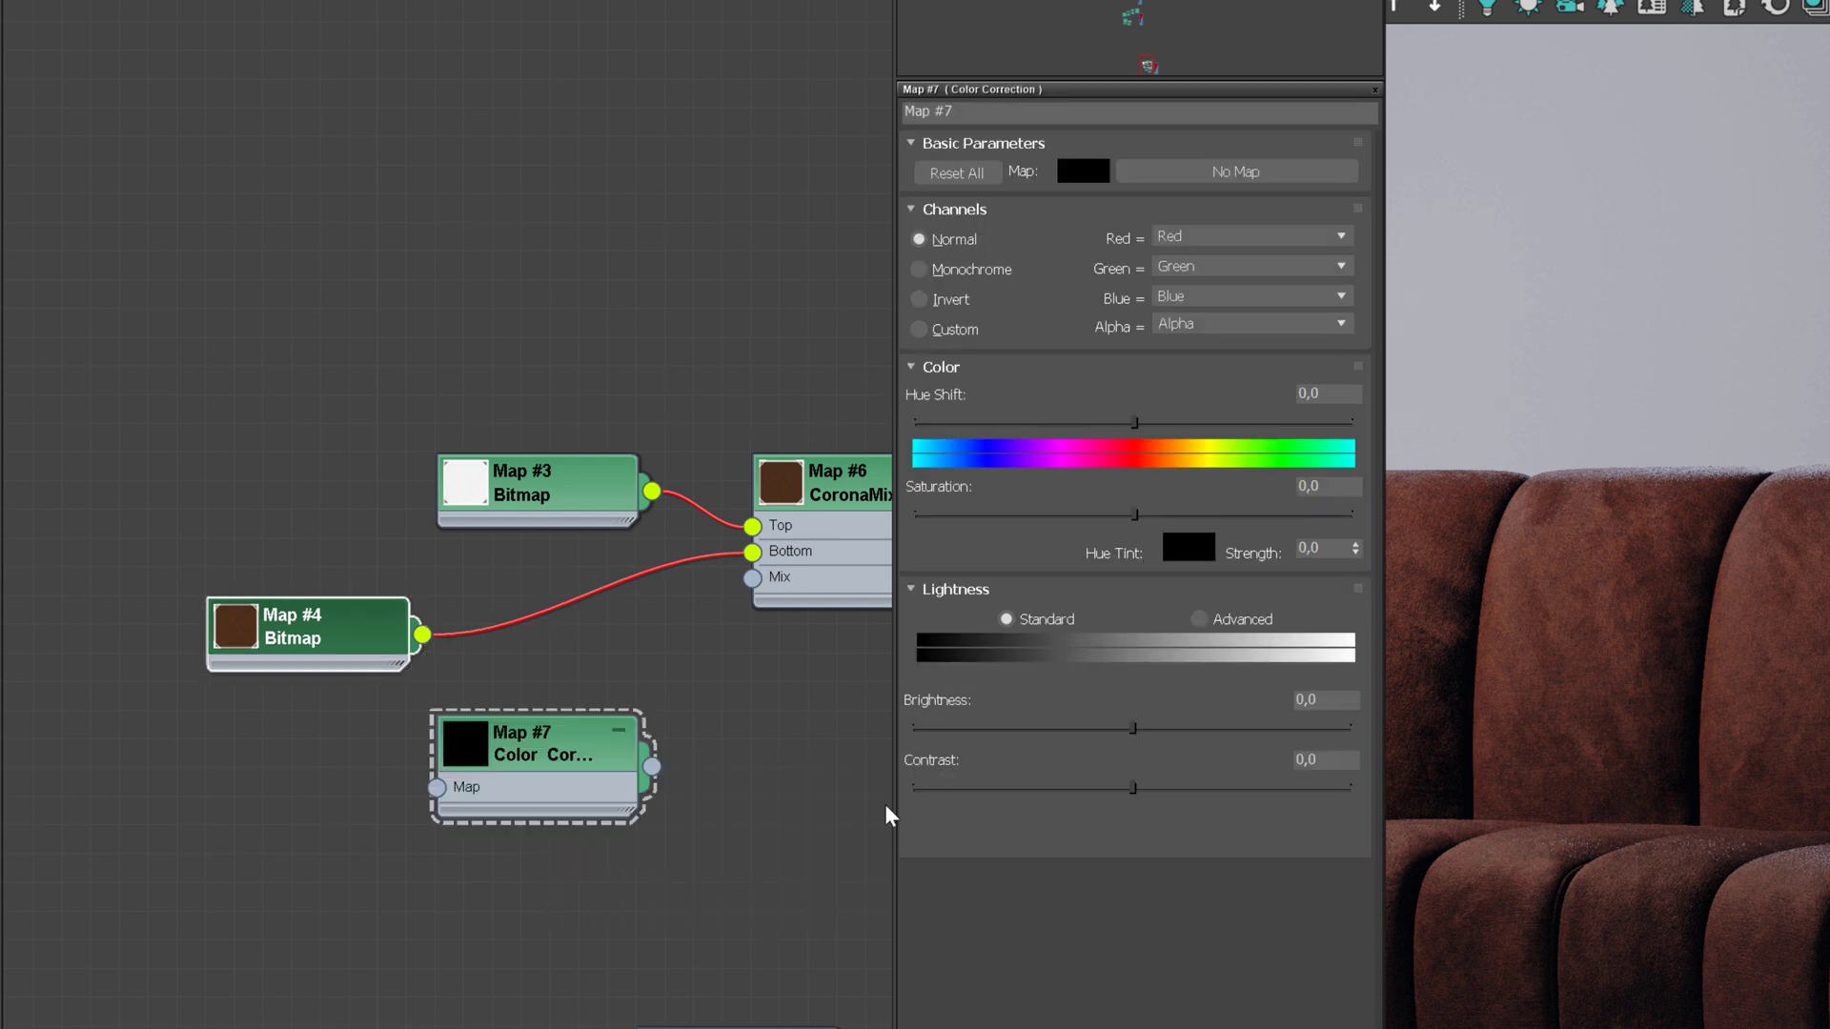
drag(518, 713, 569, 597)
drag(300, 648, 243, 653)
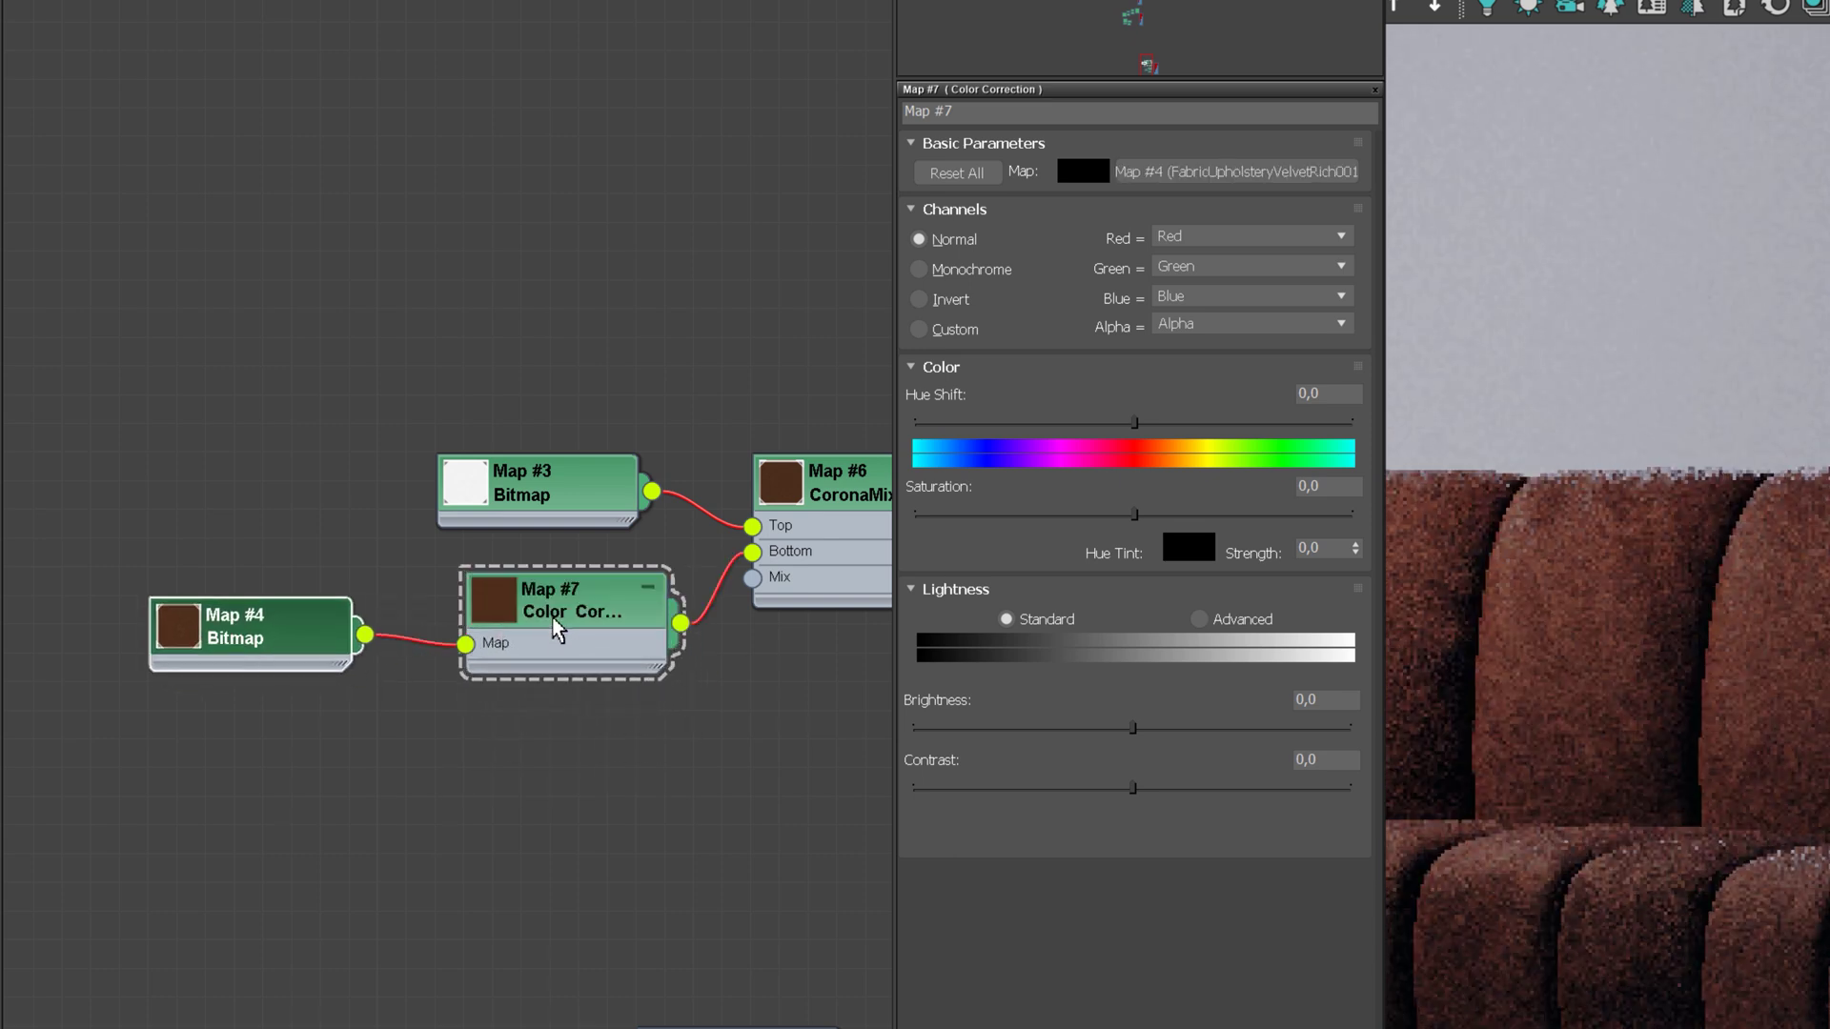
Step: Set the Color Correction Hue Shift to -26,523 to turn the velvet reddish
click(1096, 425)
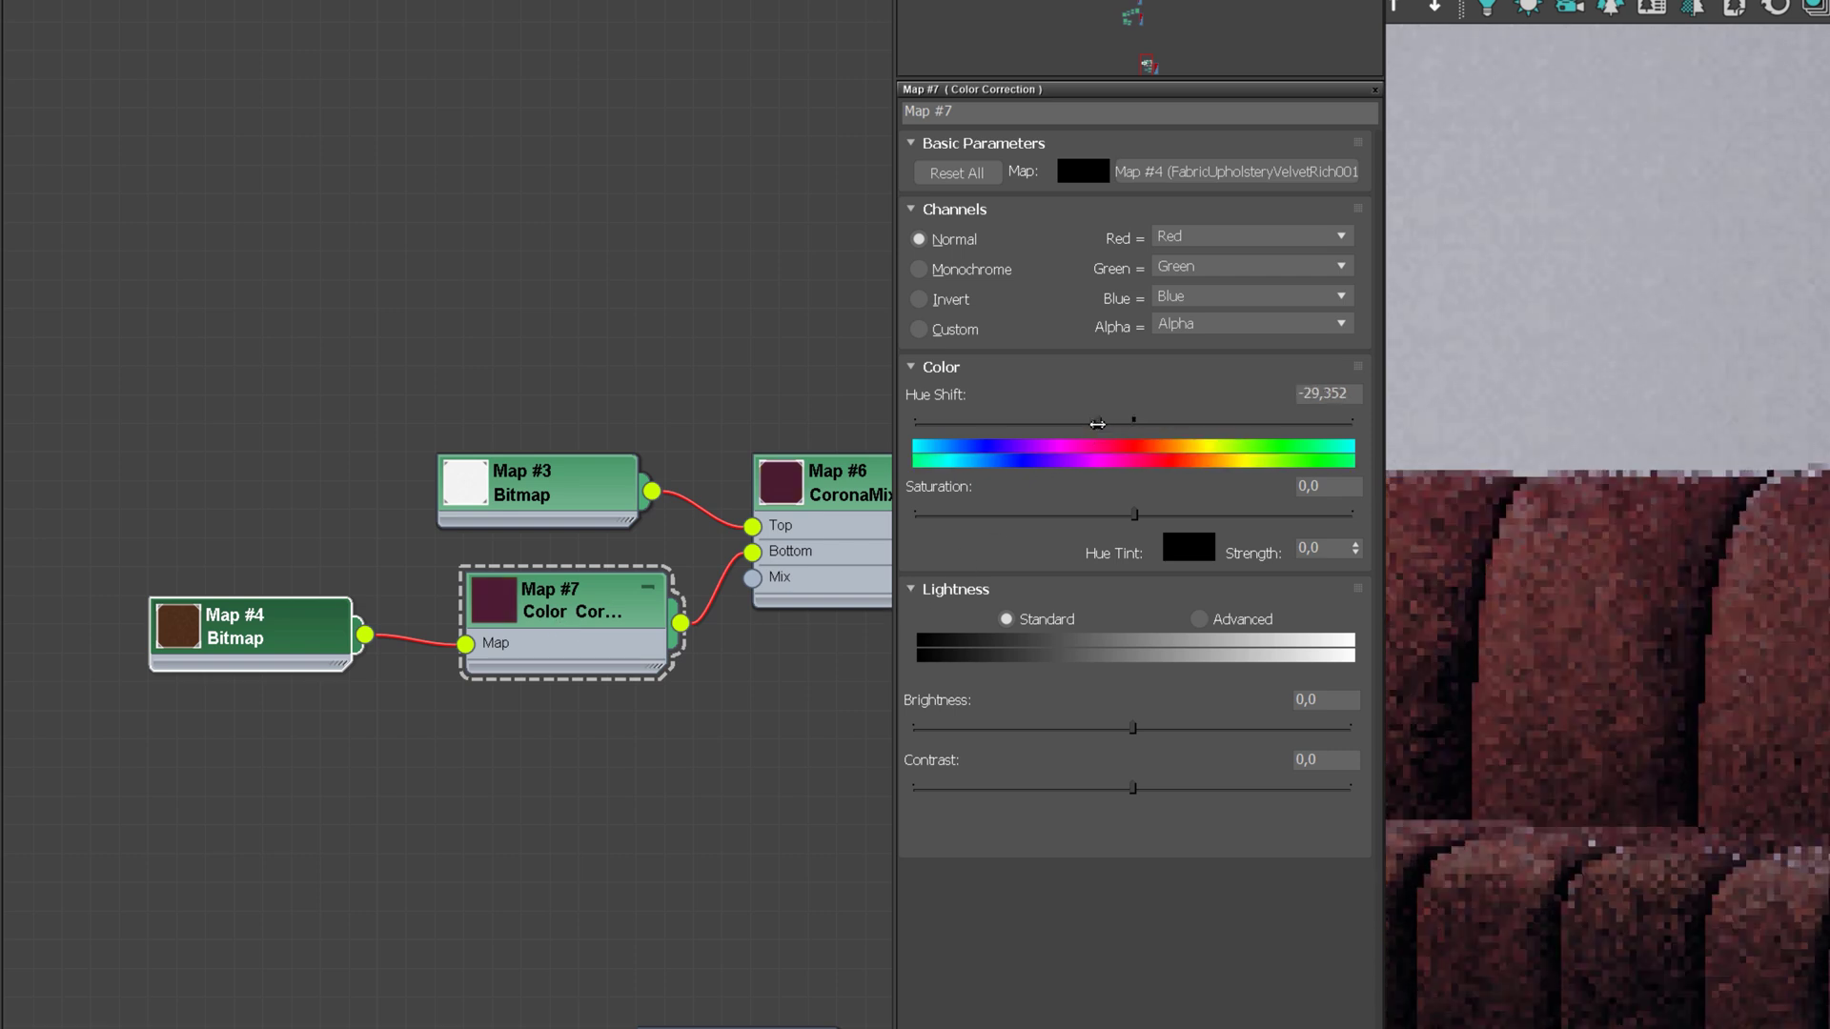
drag(1096, 425, 1103, 425)
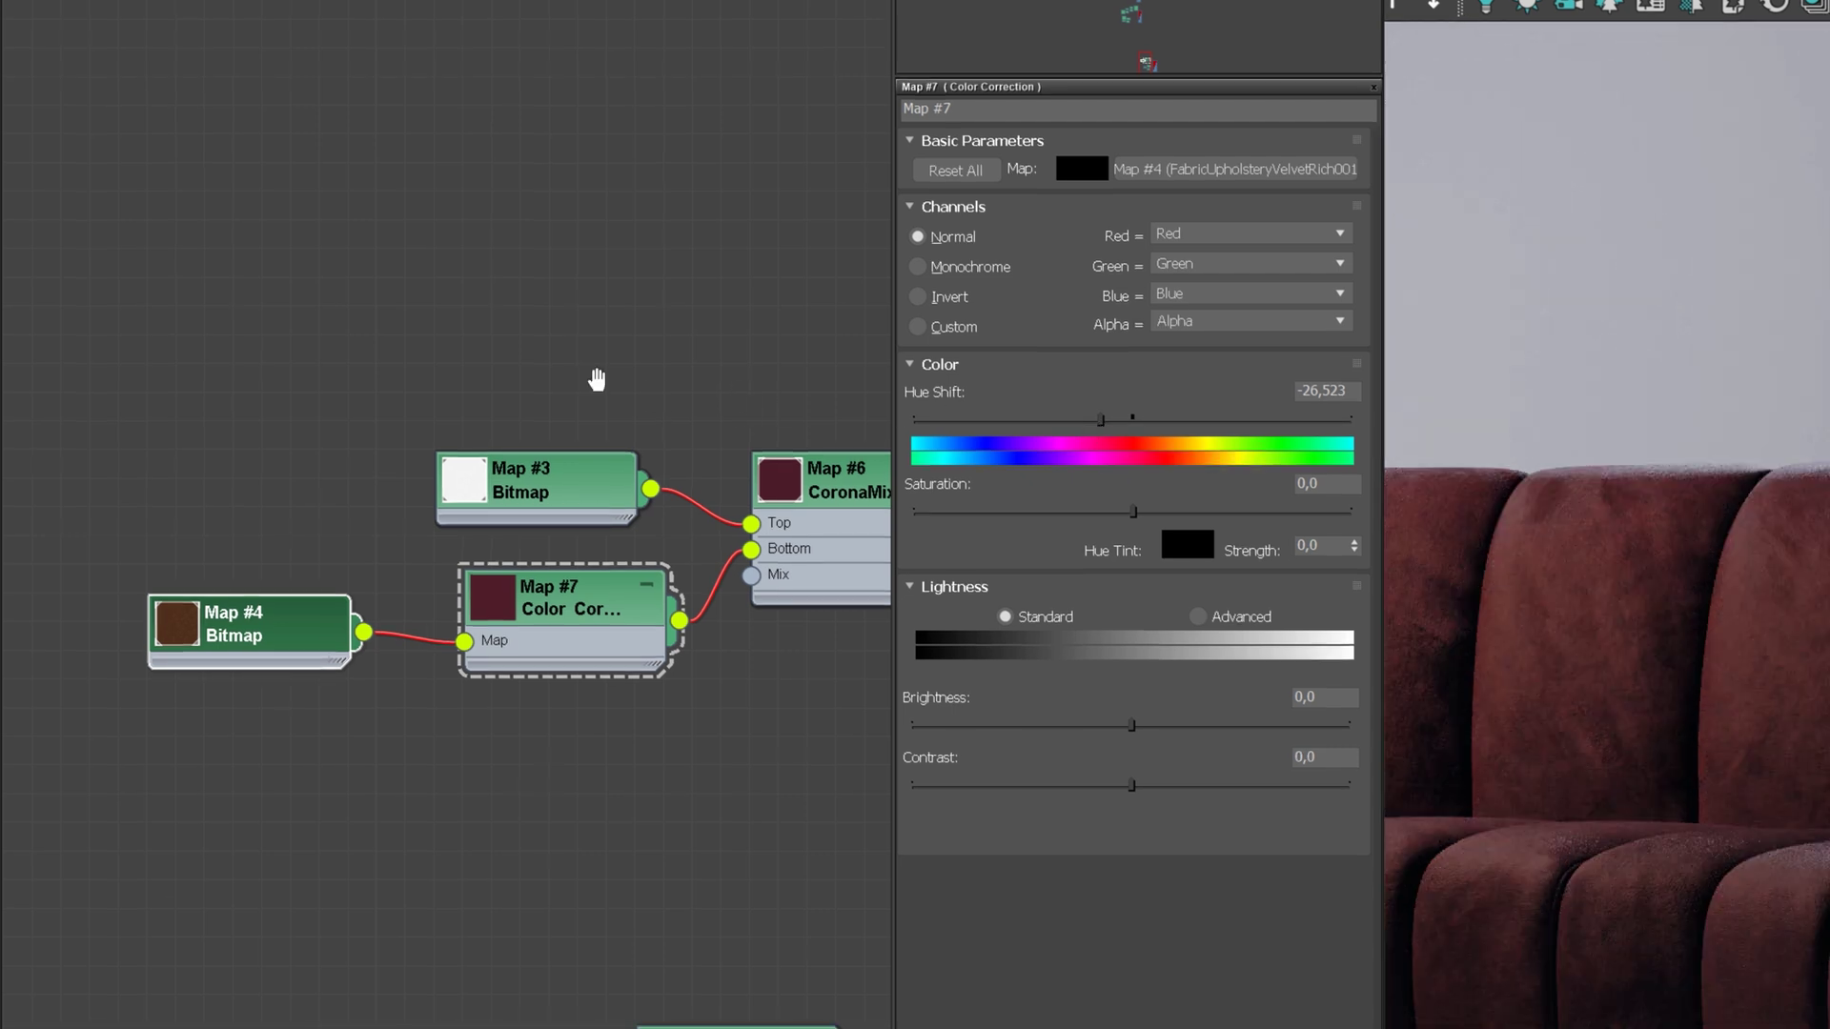
middle_drag(596, 381, 208, 356)
right_click(696, 299)
Step: Create a Mix map and wire the CoronaMix output into its Color 1
mouse_move(767, 332)
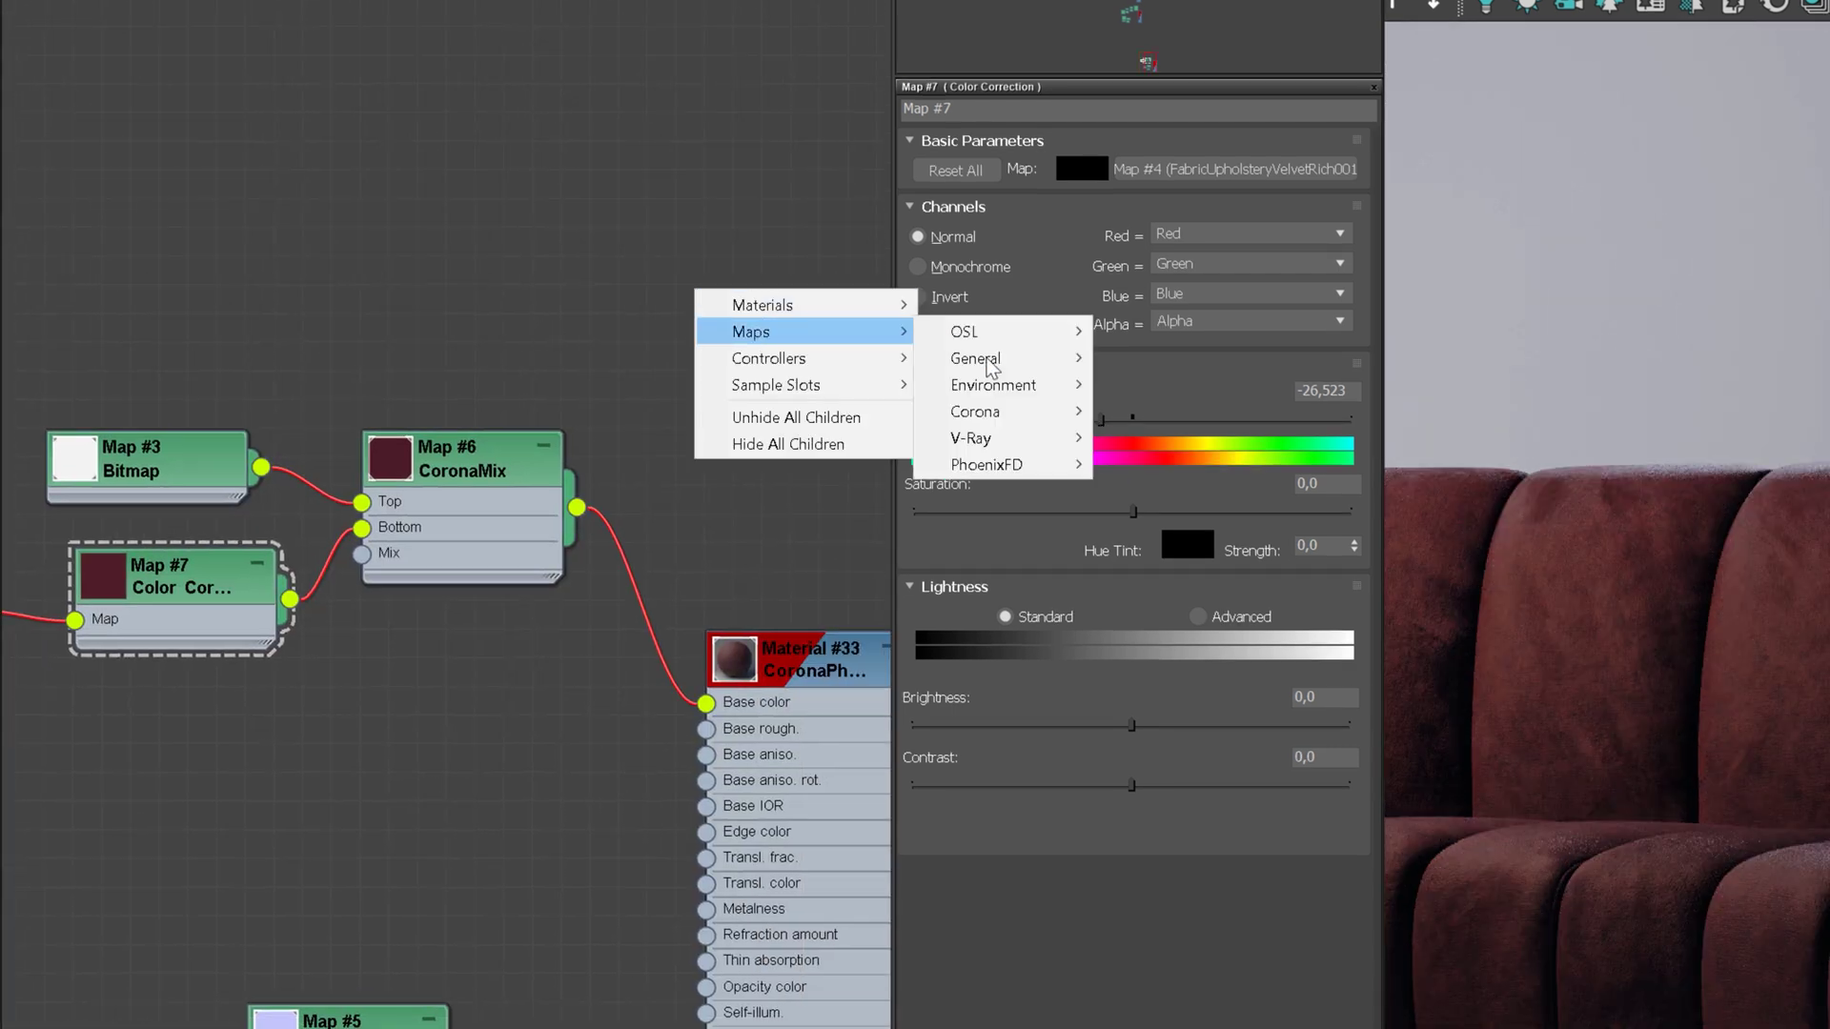
mouse_move(987, 359)
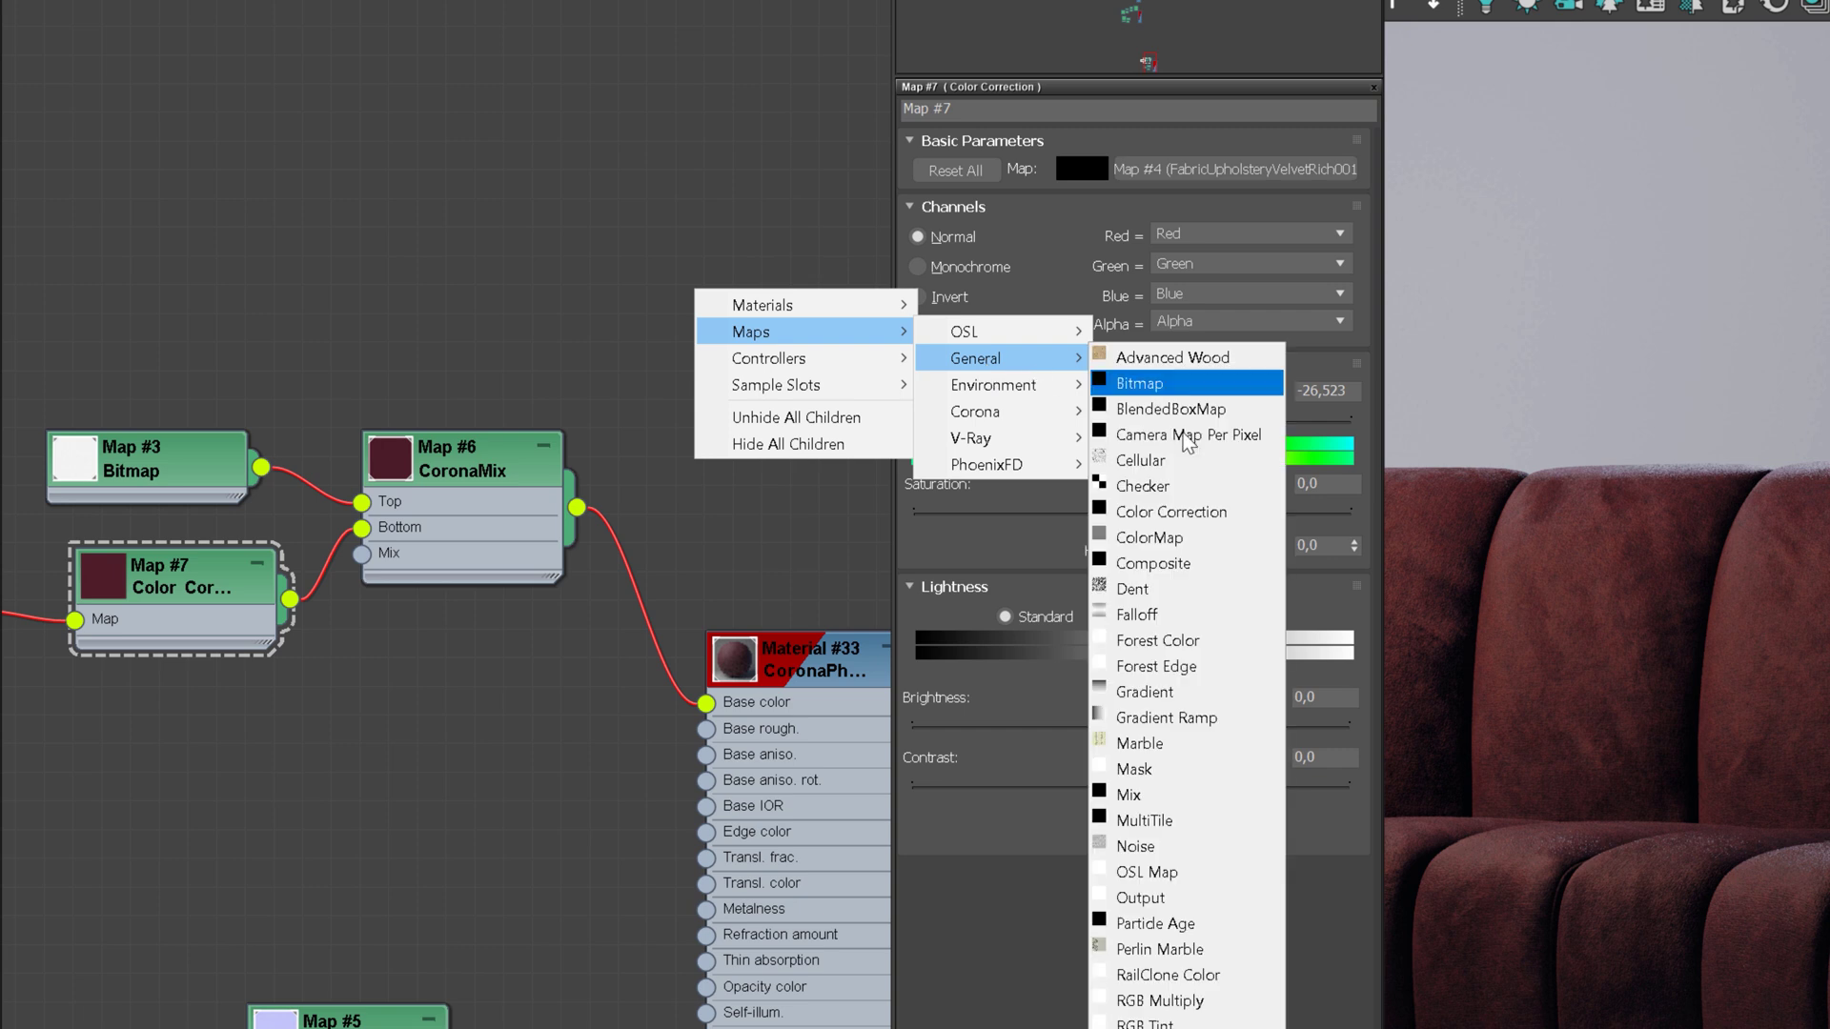
click(1130, 795)
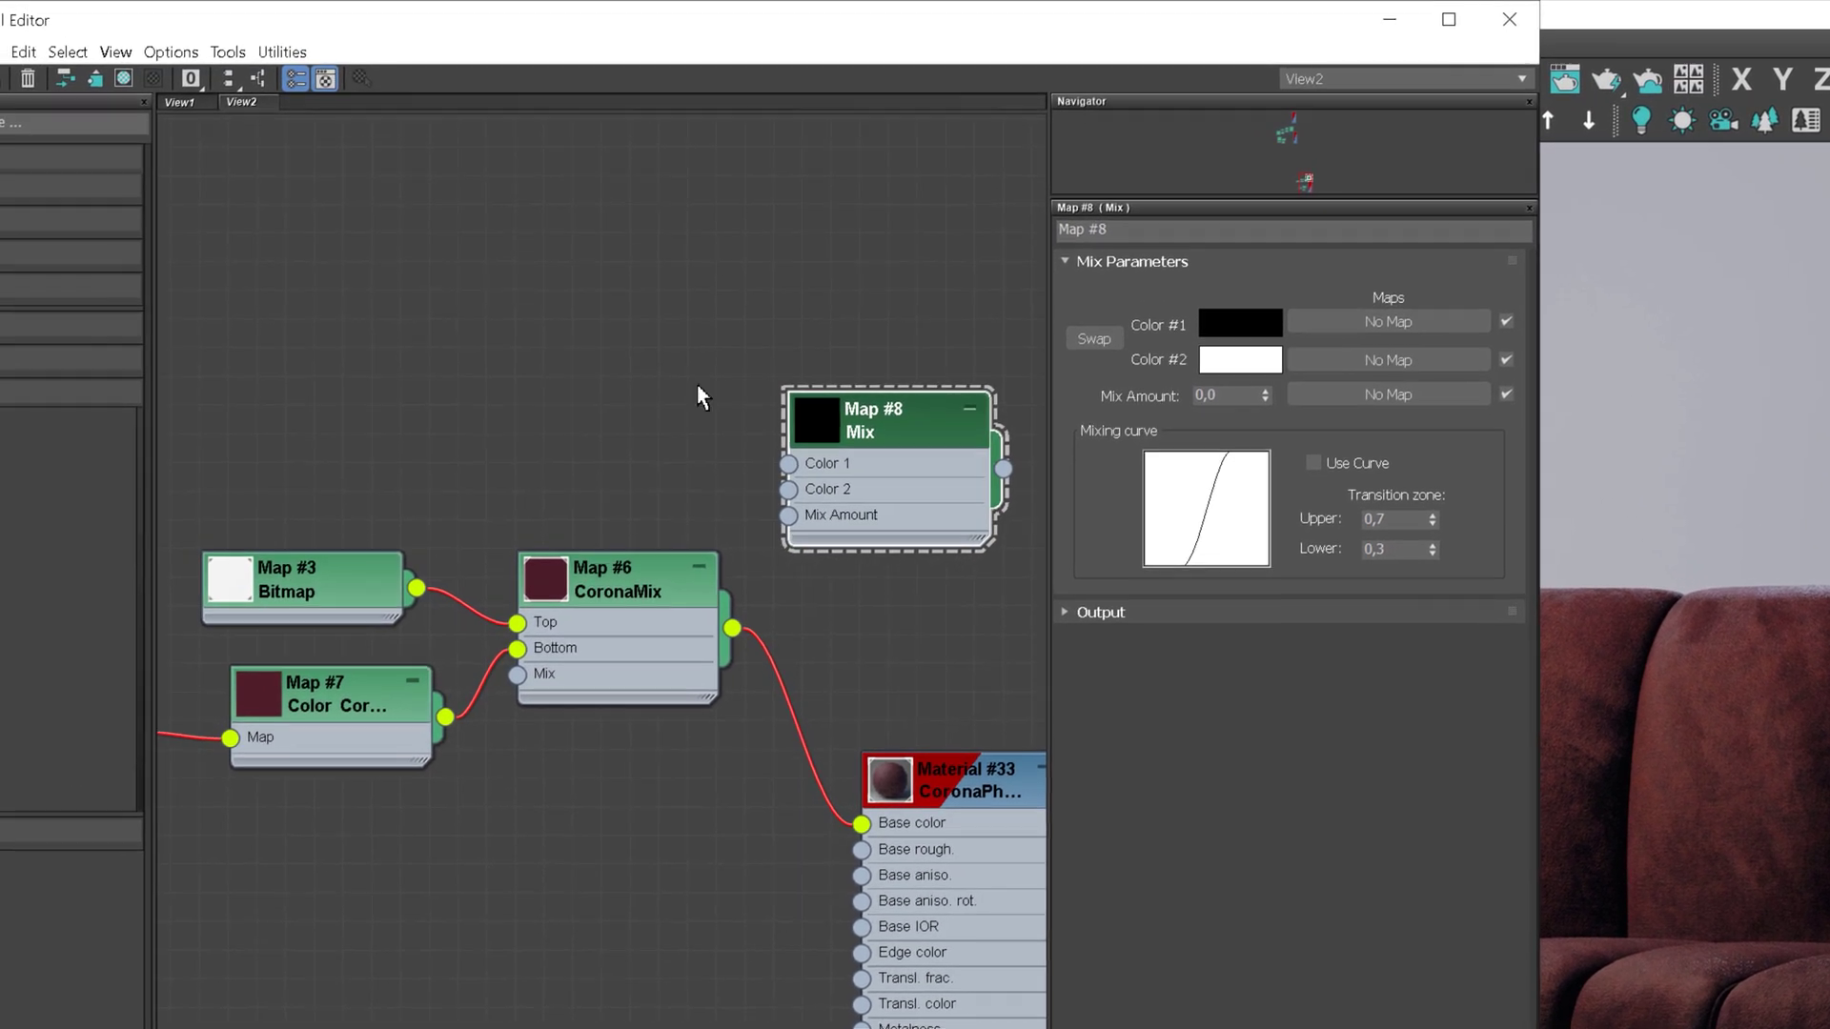
drag(534, 580, 247, 550)
drag(445, 598, 684, 821)
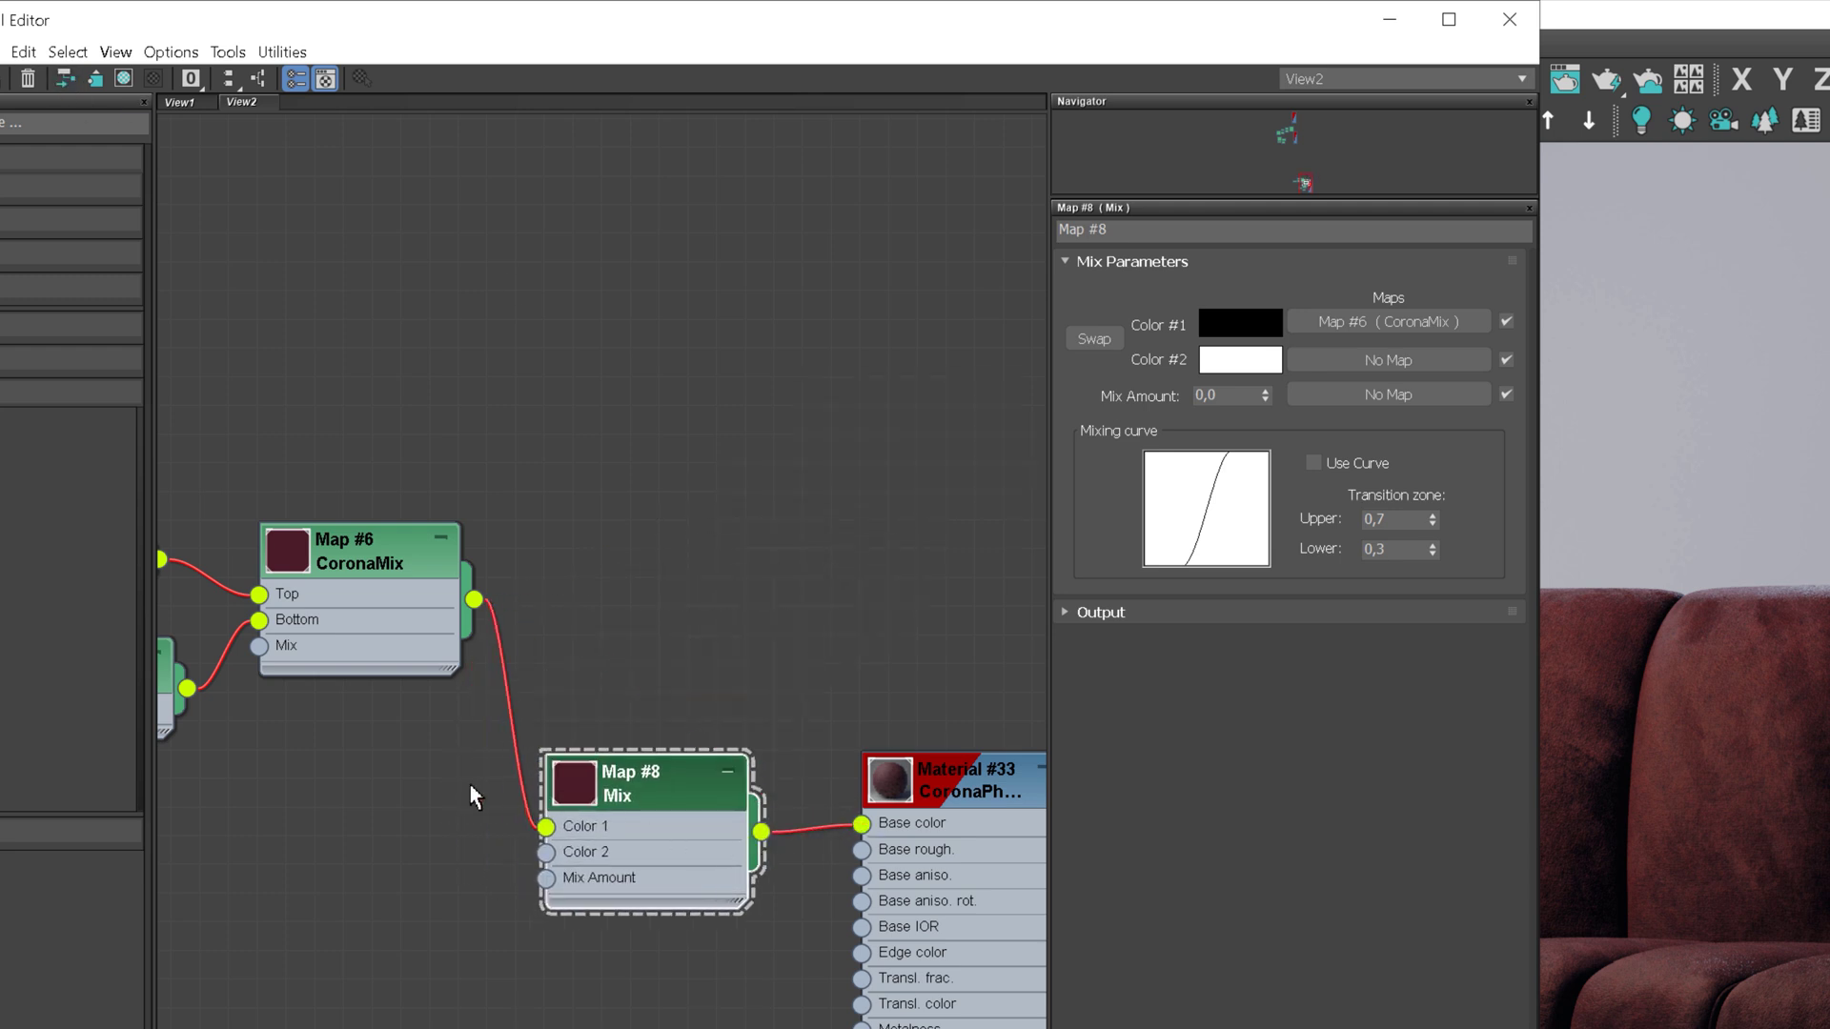
middle_drag(477, 793, 839, 662)
right_click(592, 730)
Step: Add a CoronaColor map with Map #7's sampled dark red and wire it into Mix Color 2
mouse_move(674, 774)
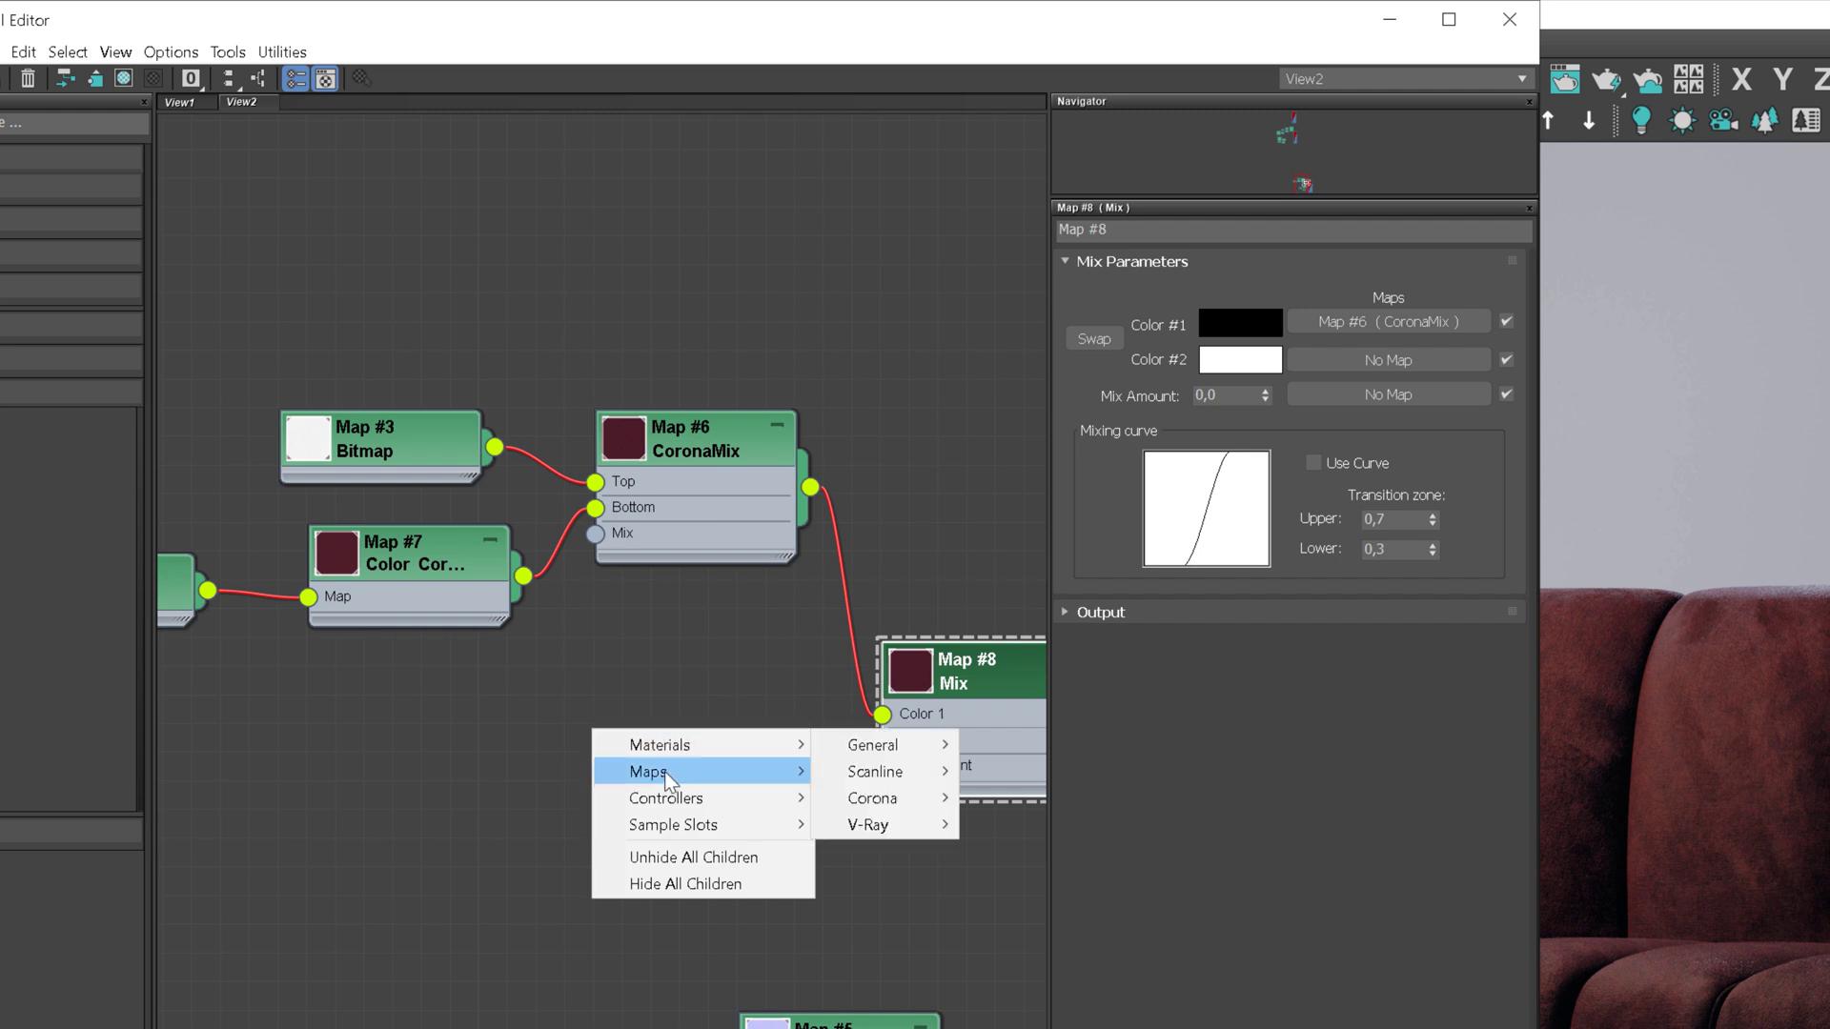
mouse_move(876, 853)
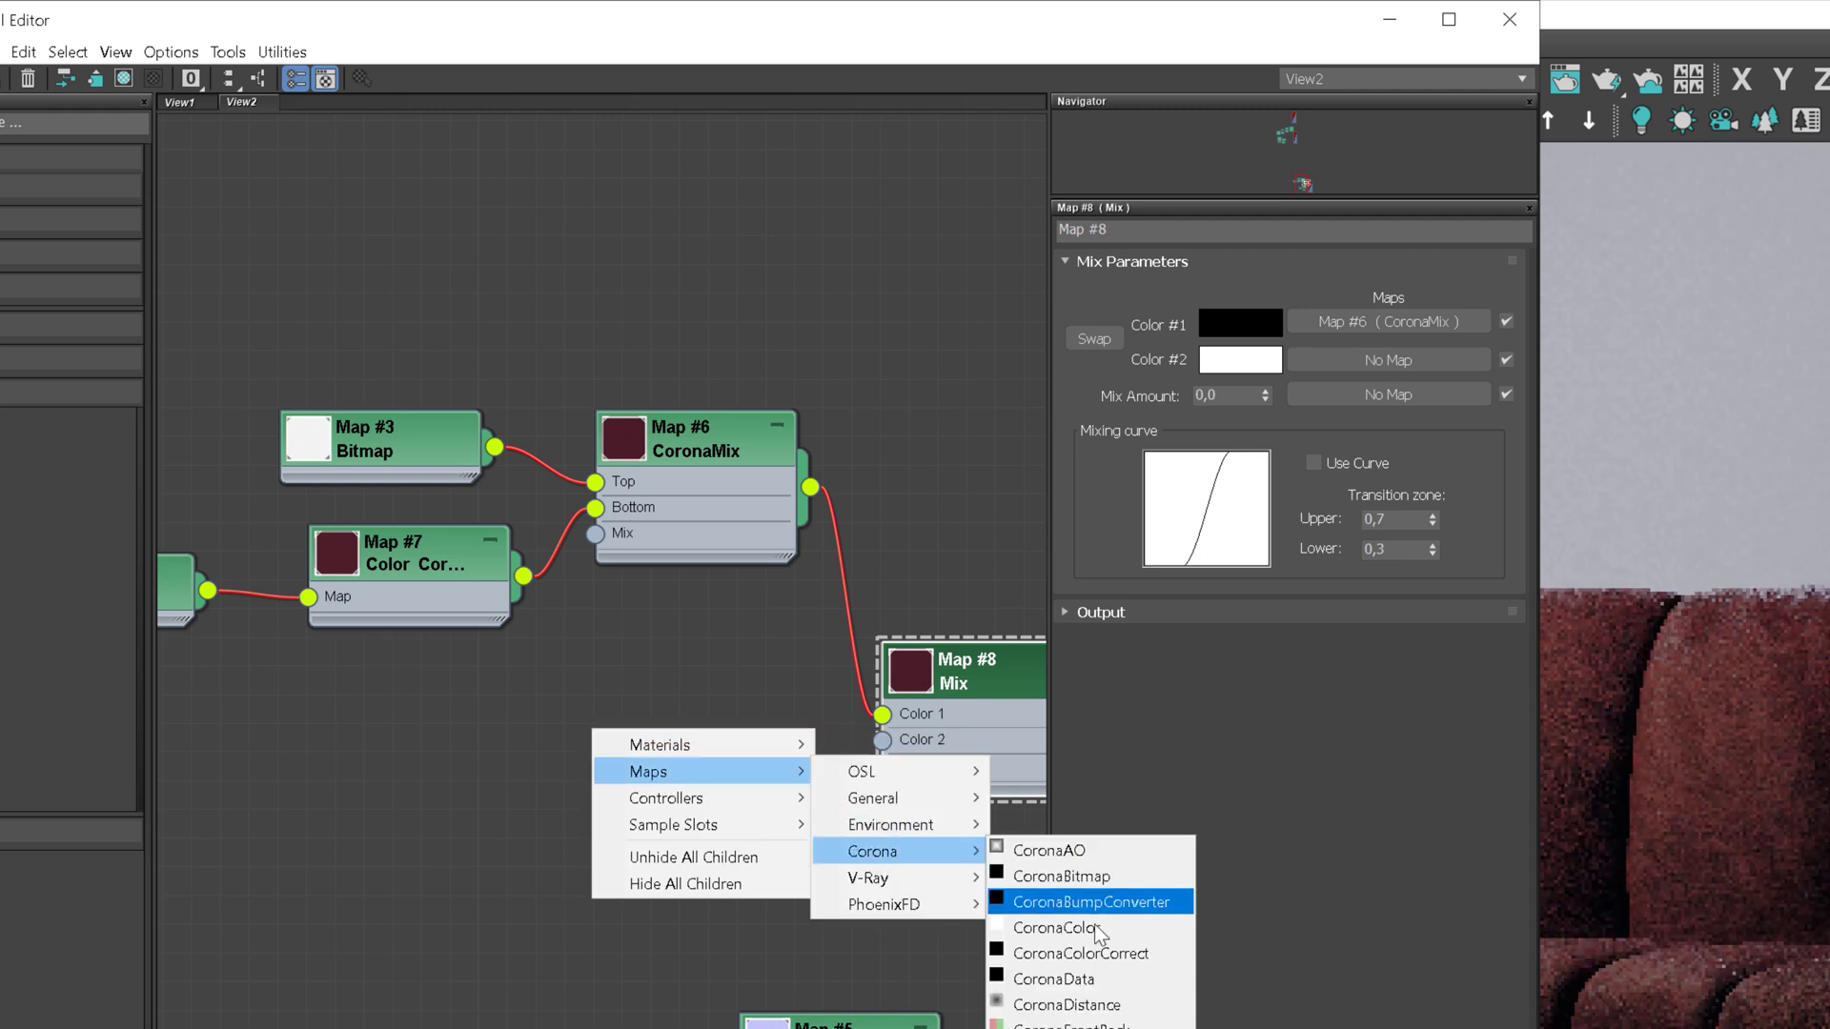
click(1063, 925)
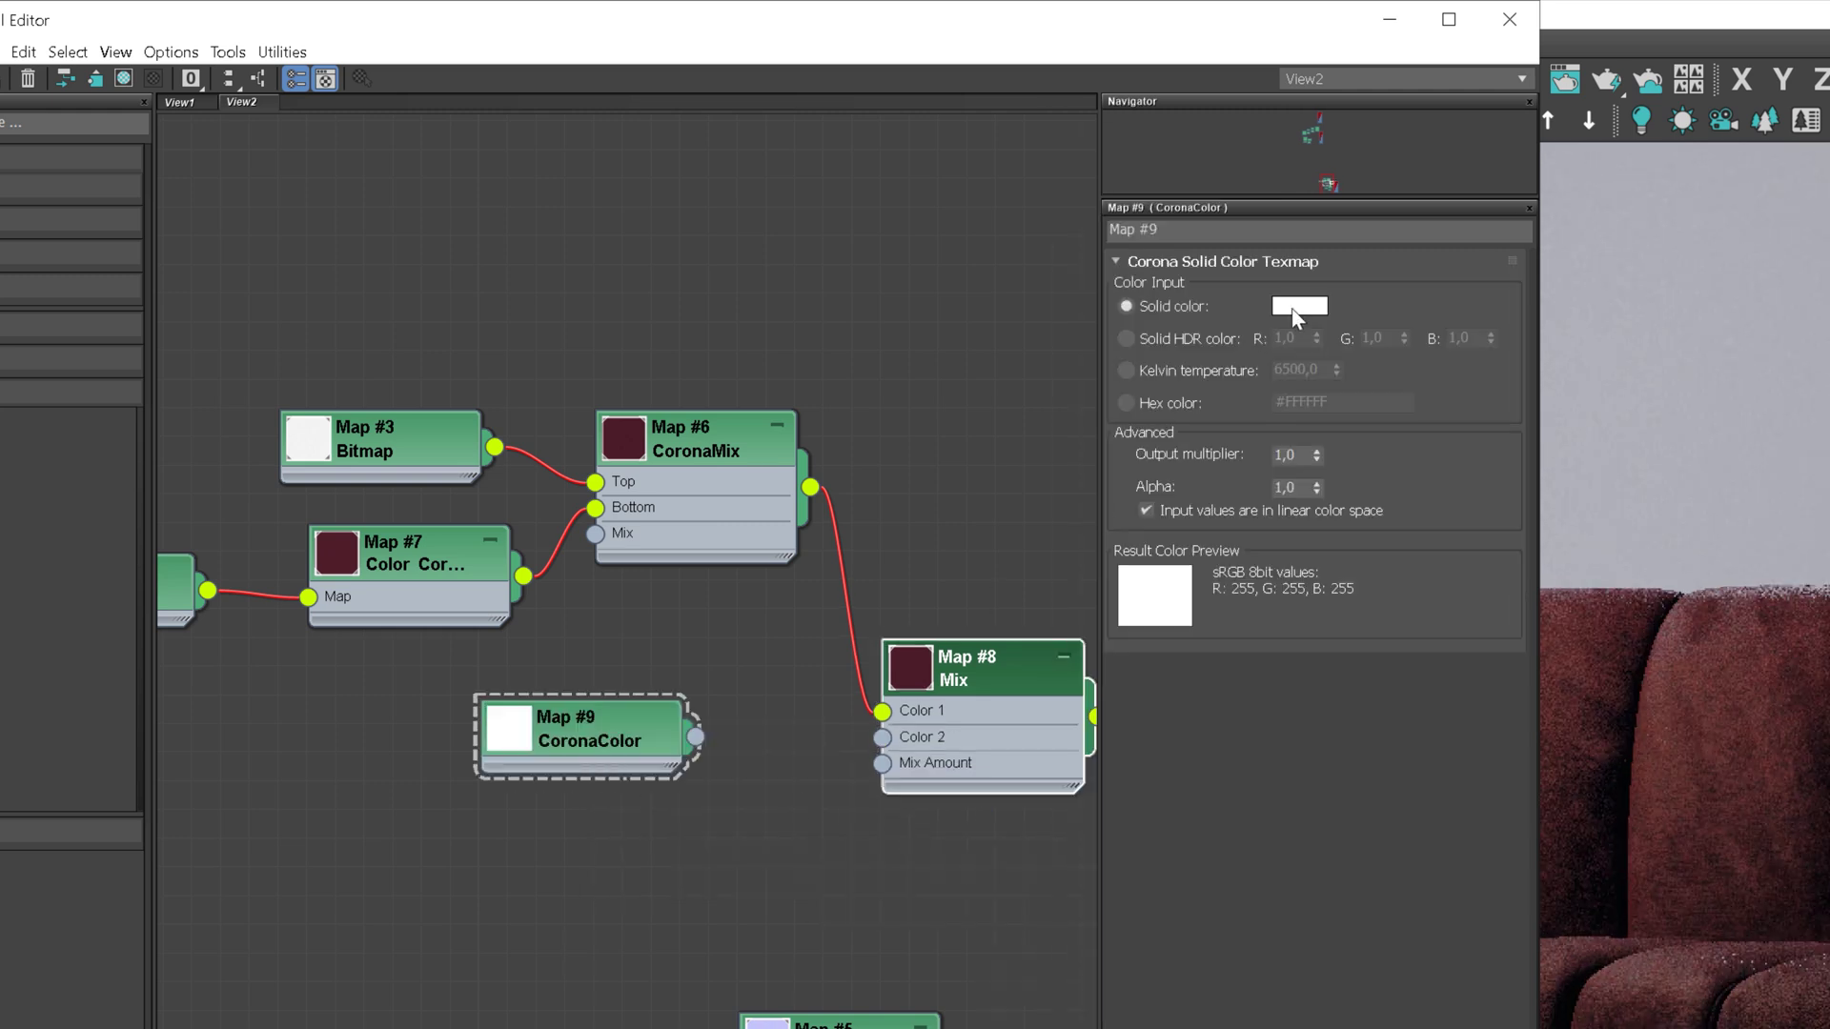
click(1299, 306)
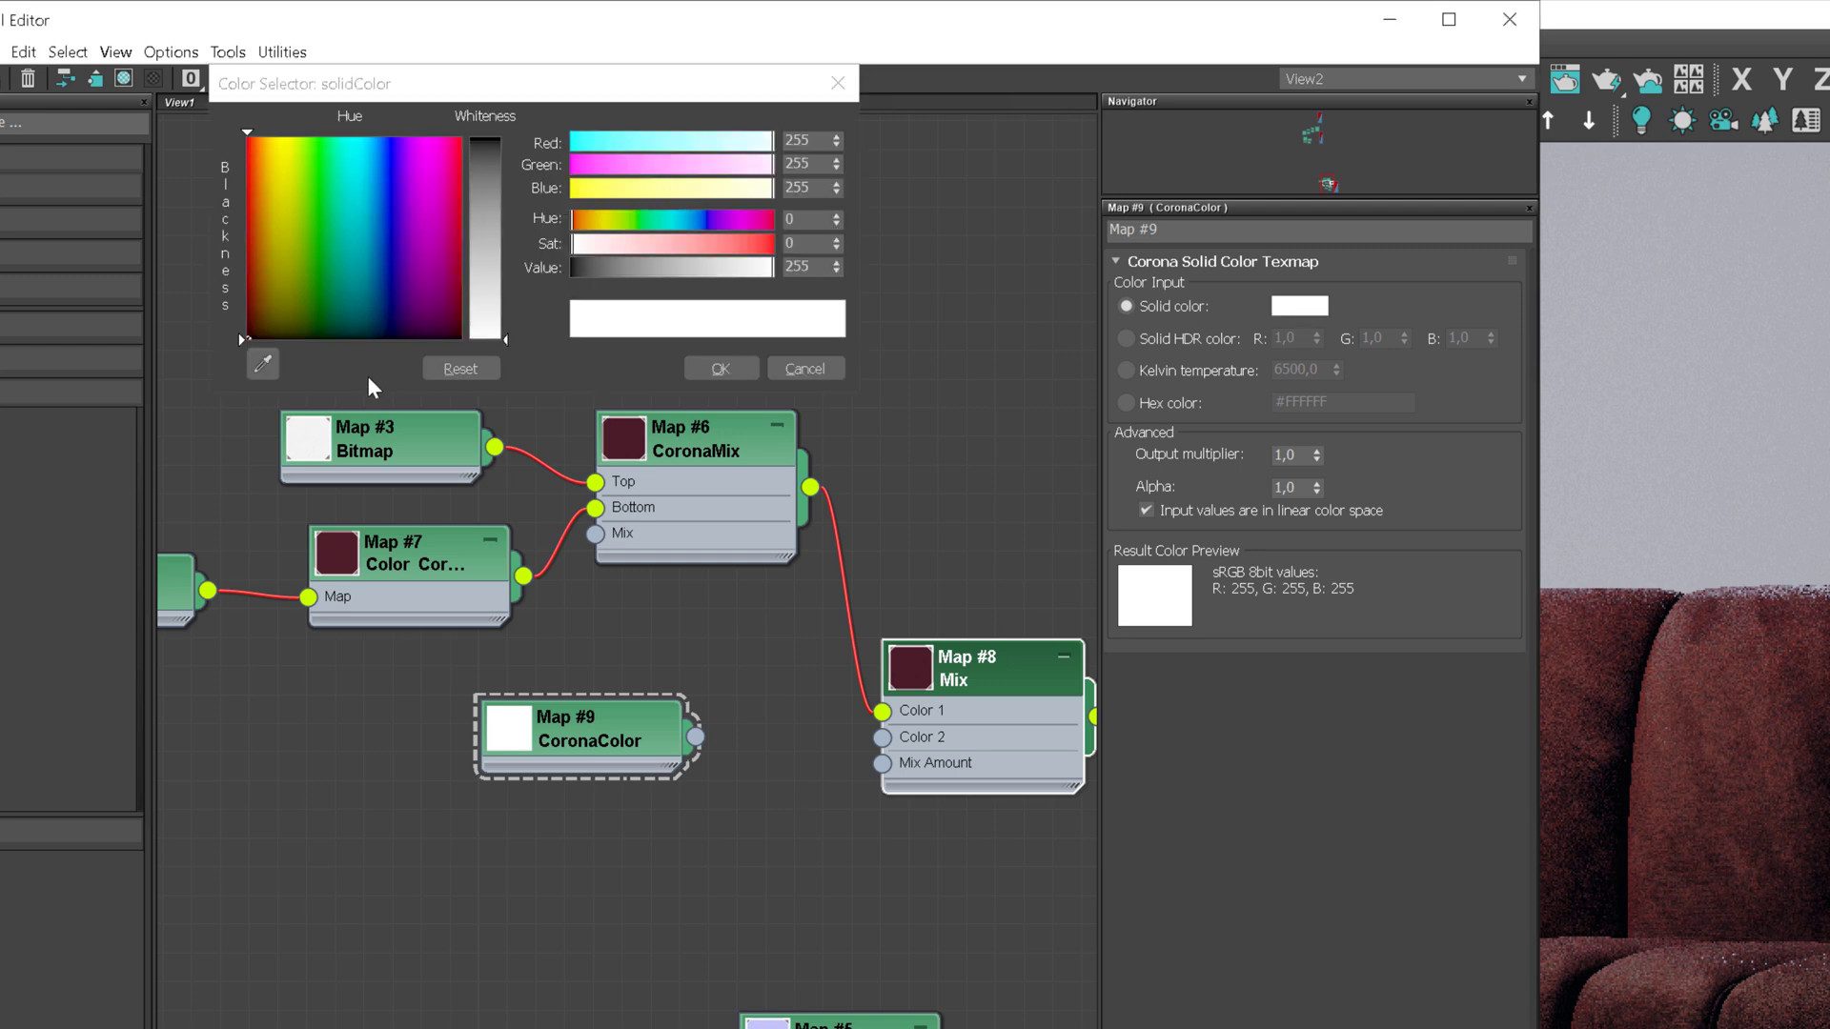
click(263, 363)
click(356, 549)
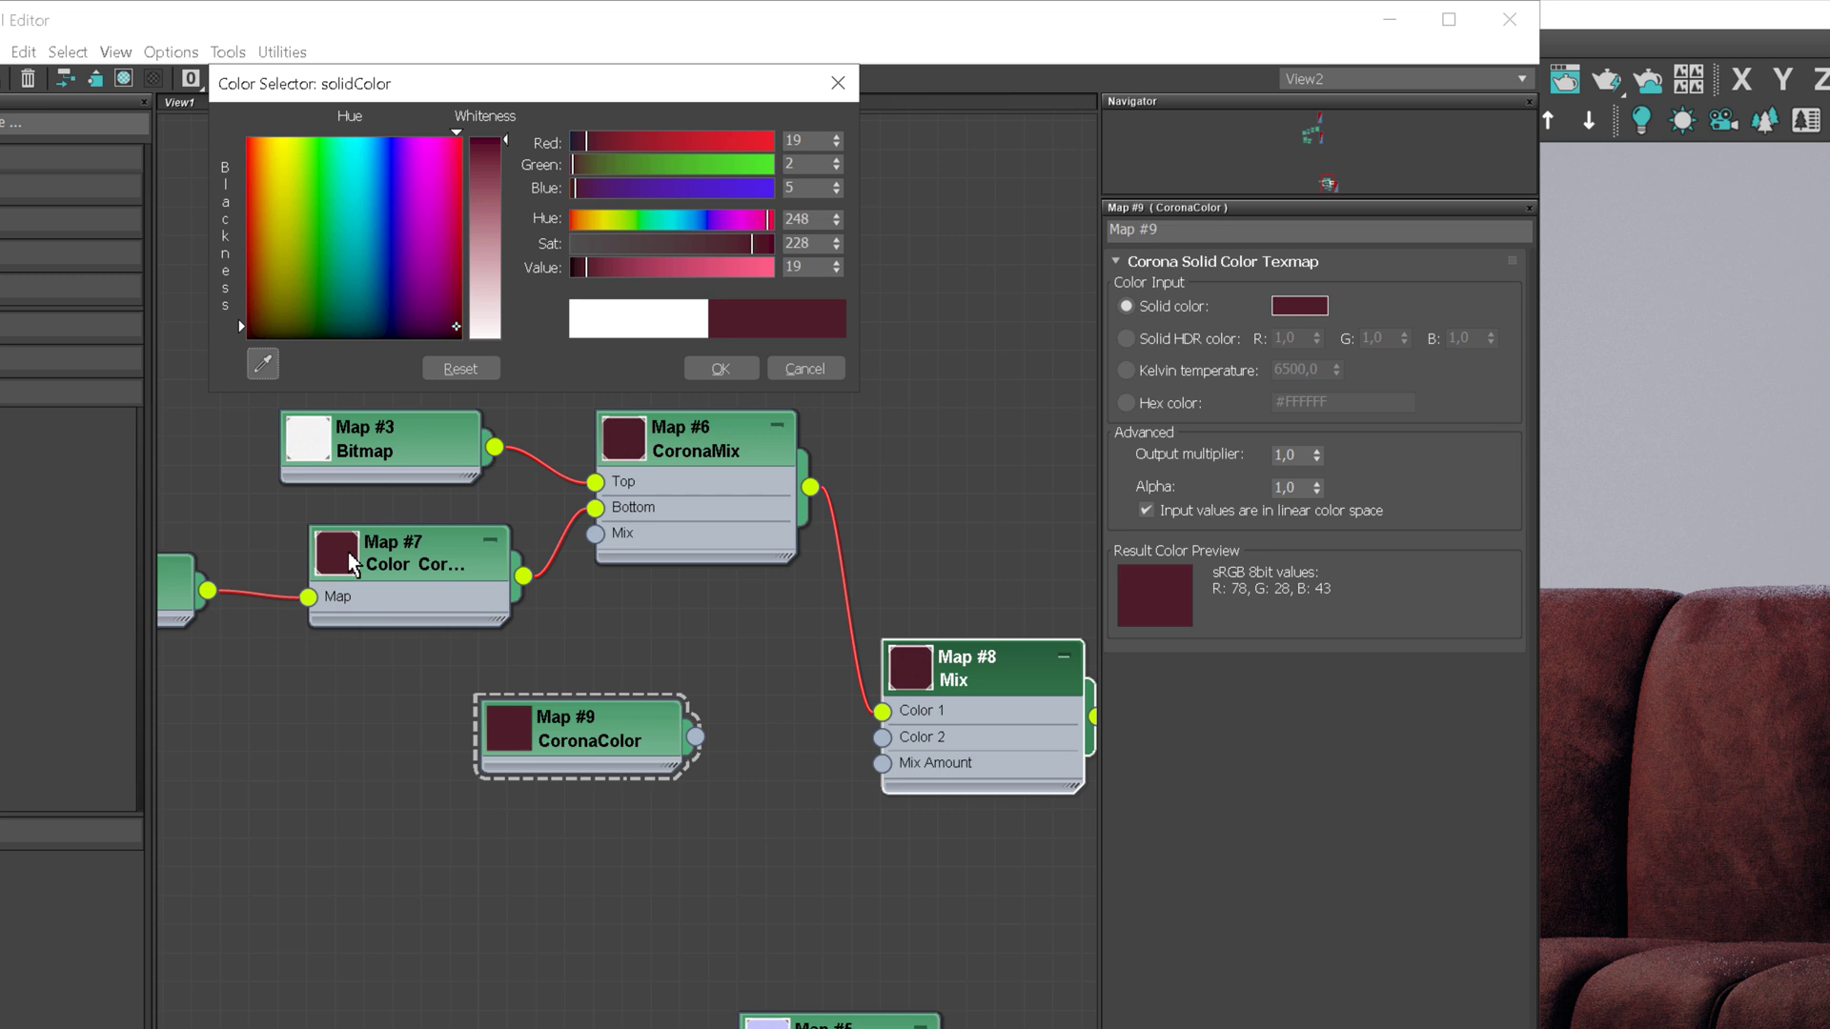
click(697, 372)
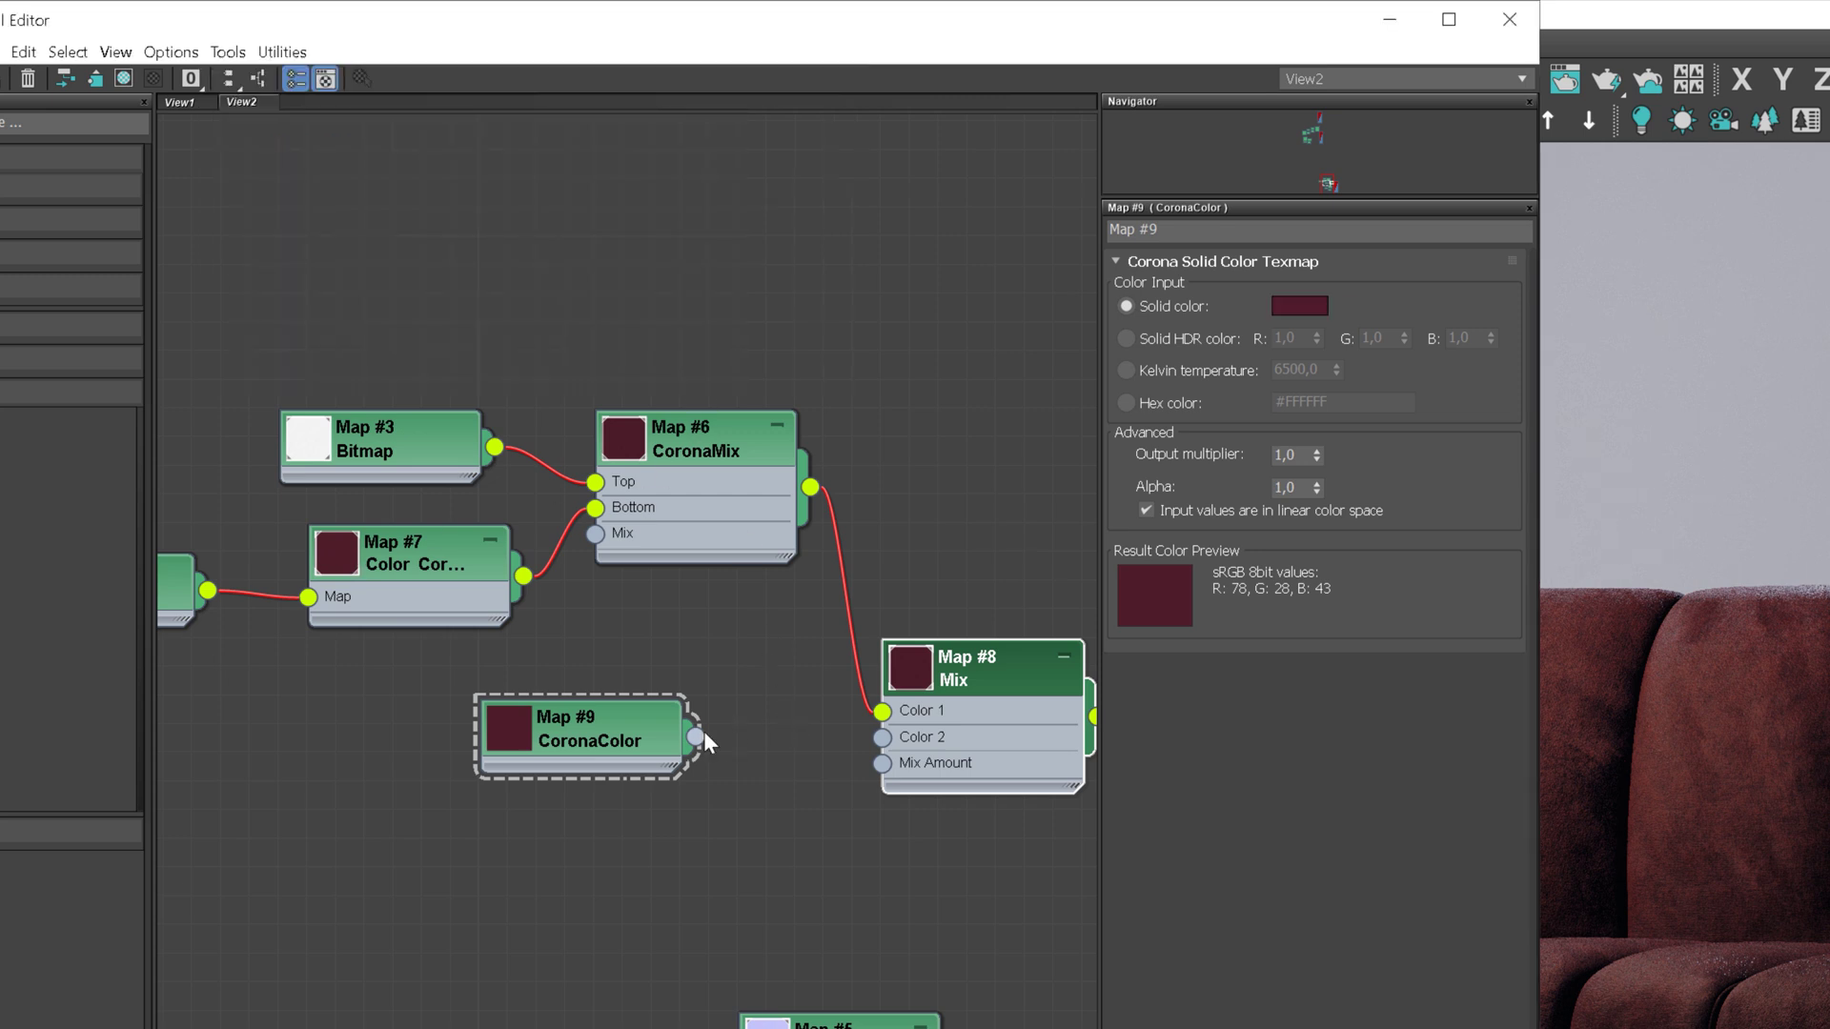
drag(703, 738, 883, 737)
middle_drag(910, 769, 658, 715)
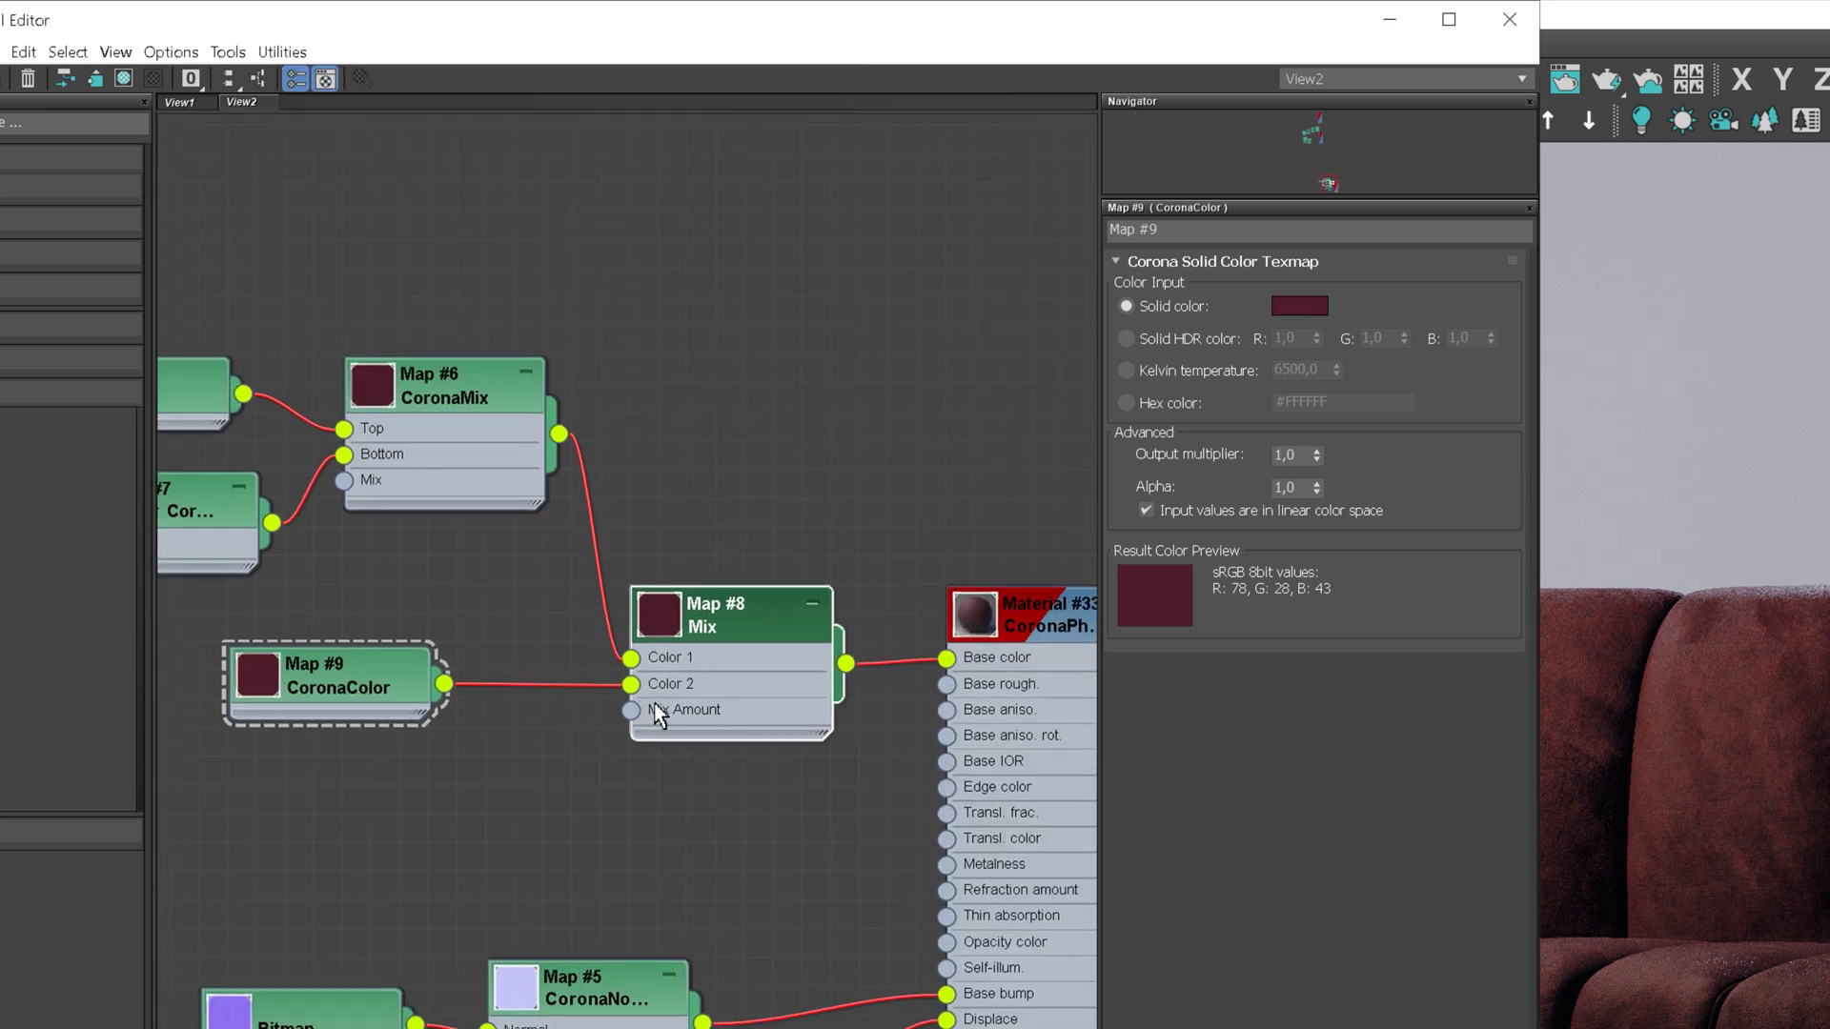
Step: Set the Mix map's Mix Amount to 50
double_click(660, 618)
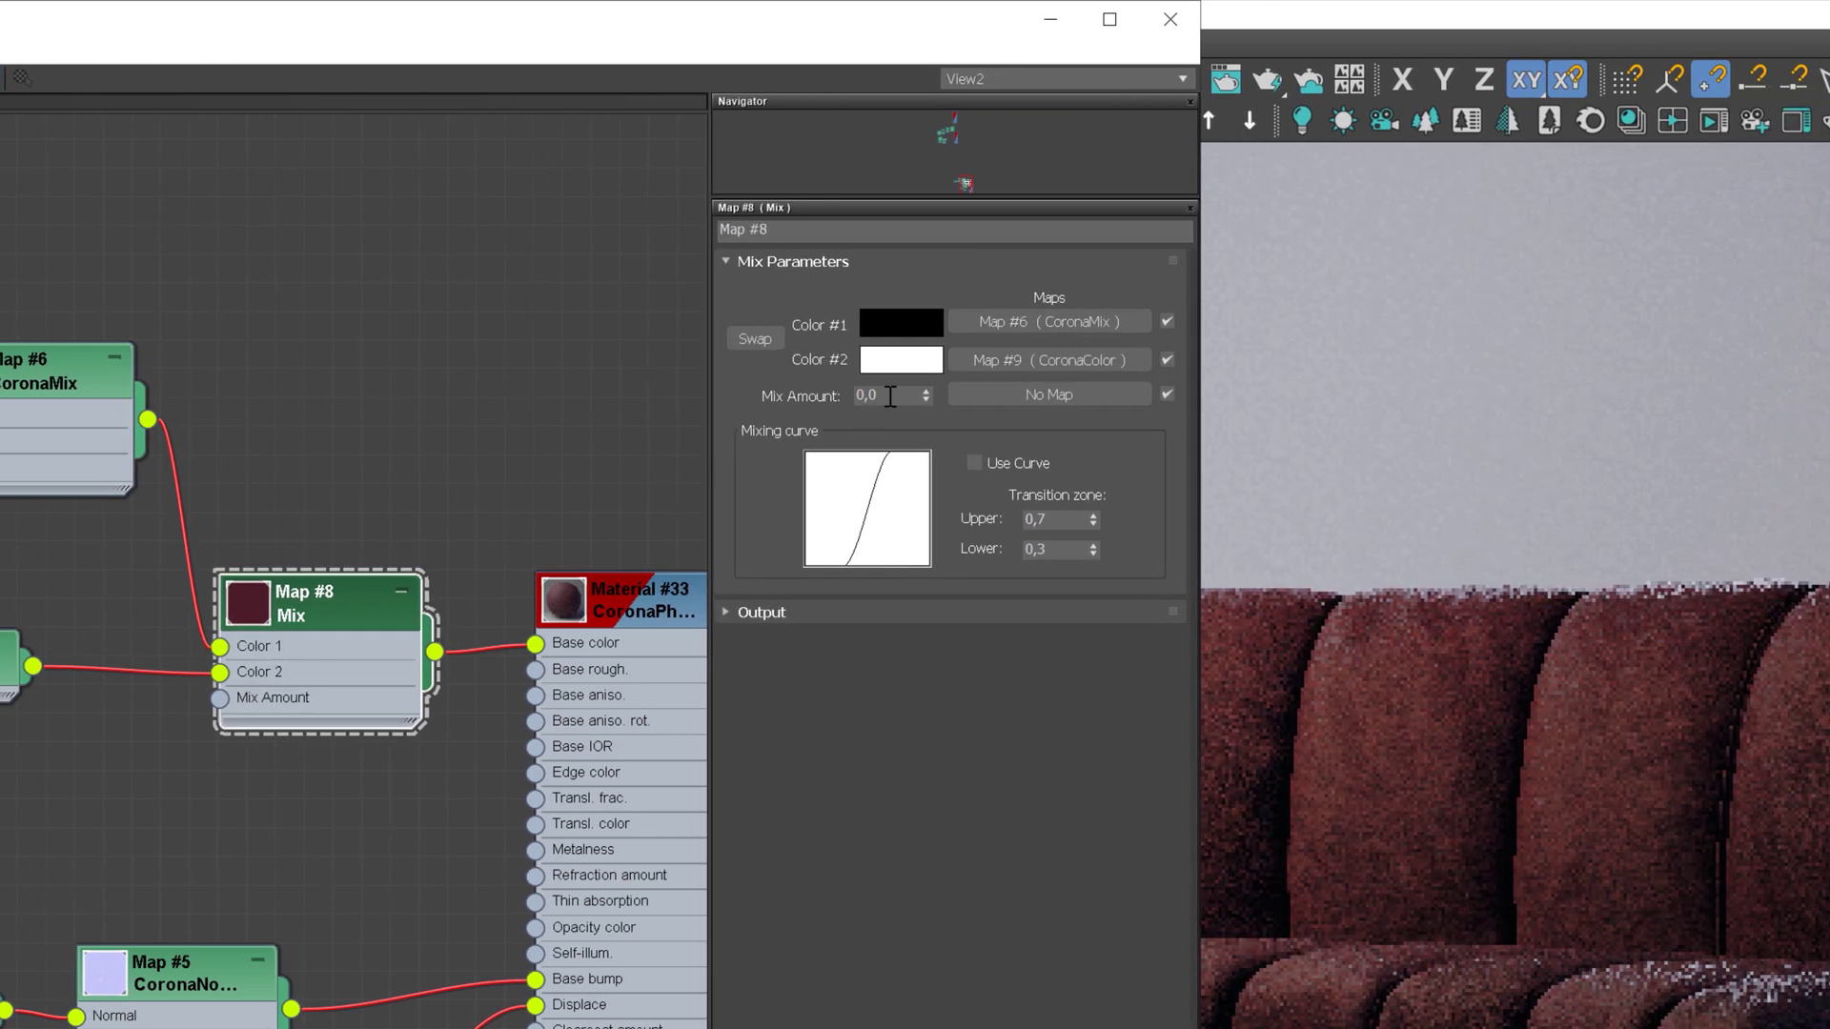
click(891, 395)
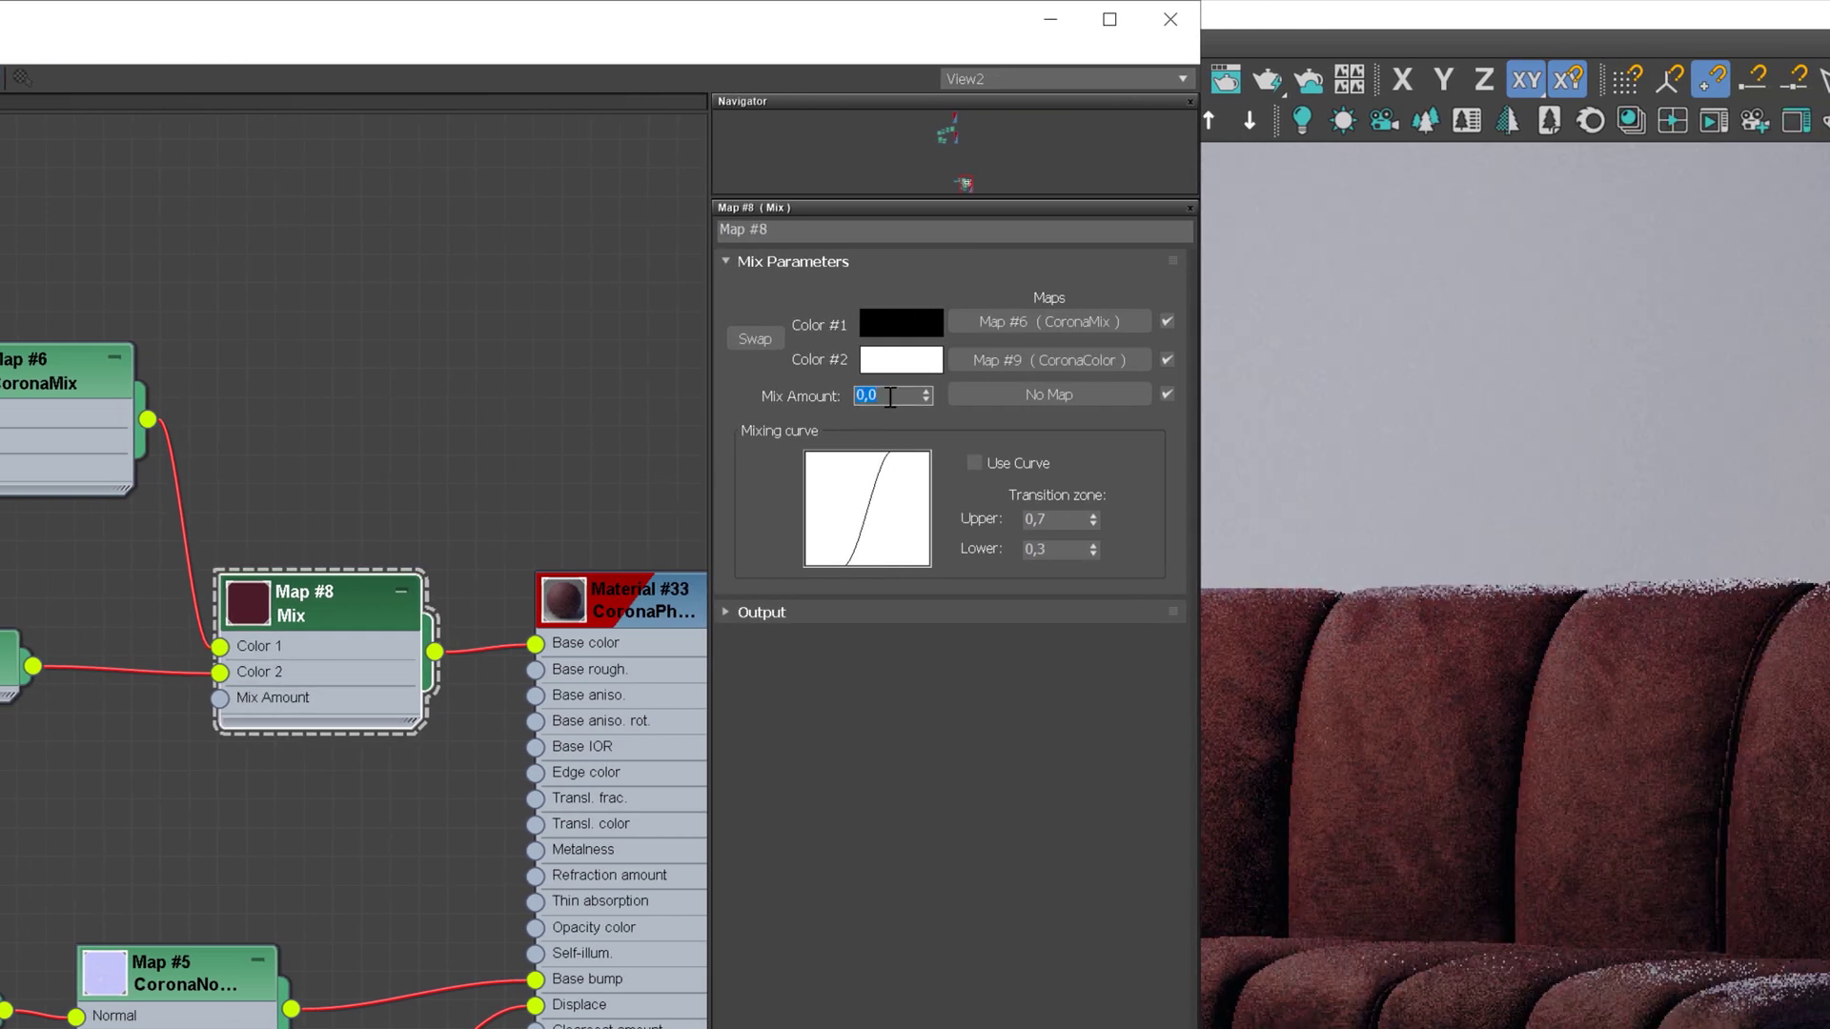
text(50)
key(Return)
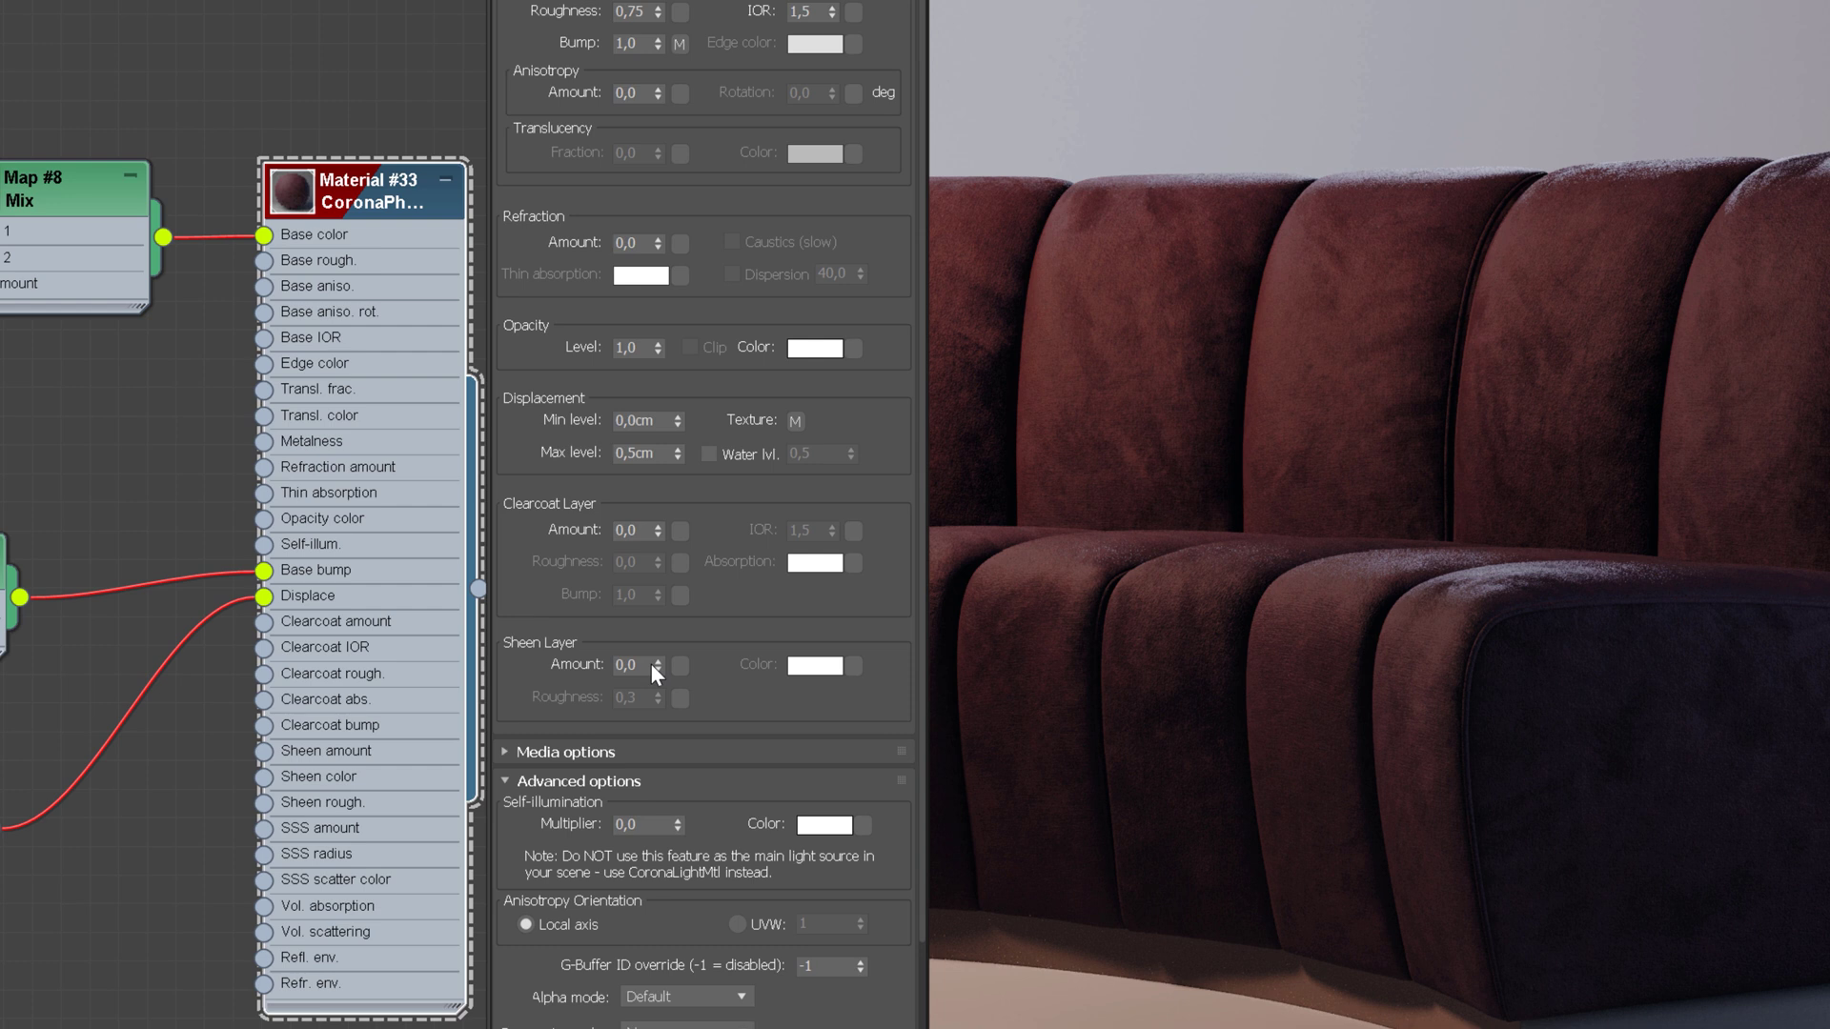
Step: Set the sheen layer amount to 1,0 and darken the sheen colour's Value from 194 to 176
double_click(636, 665)
text(1)
key(Return)
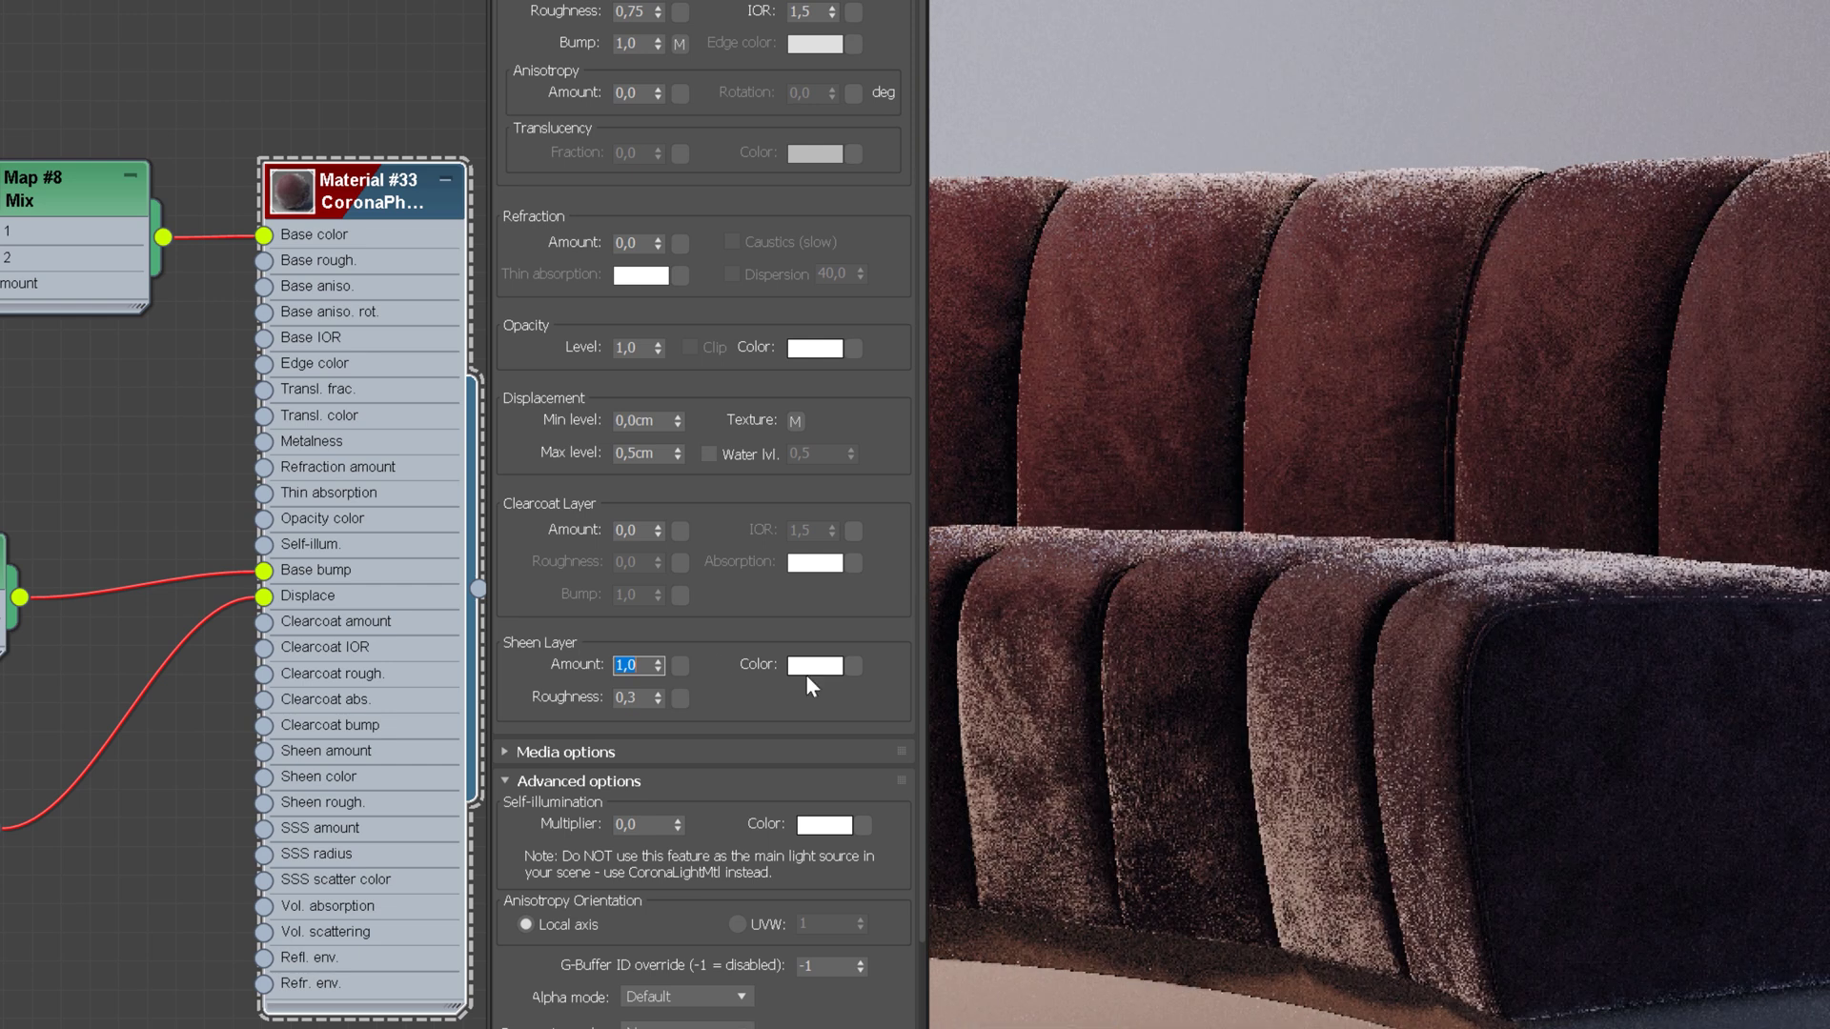
click(822, 667)
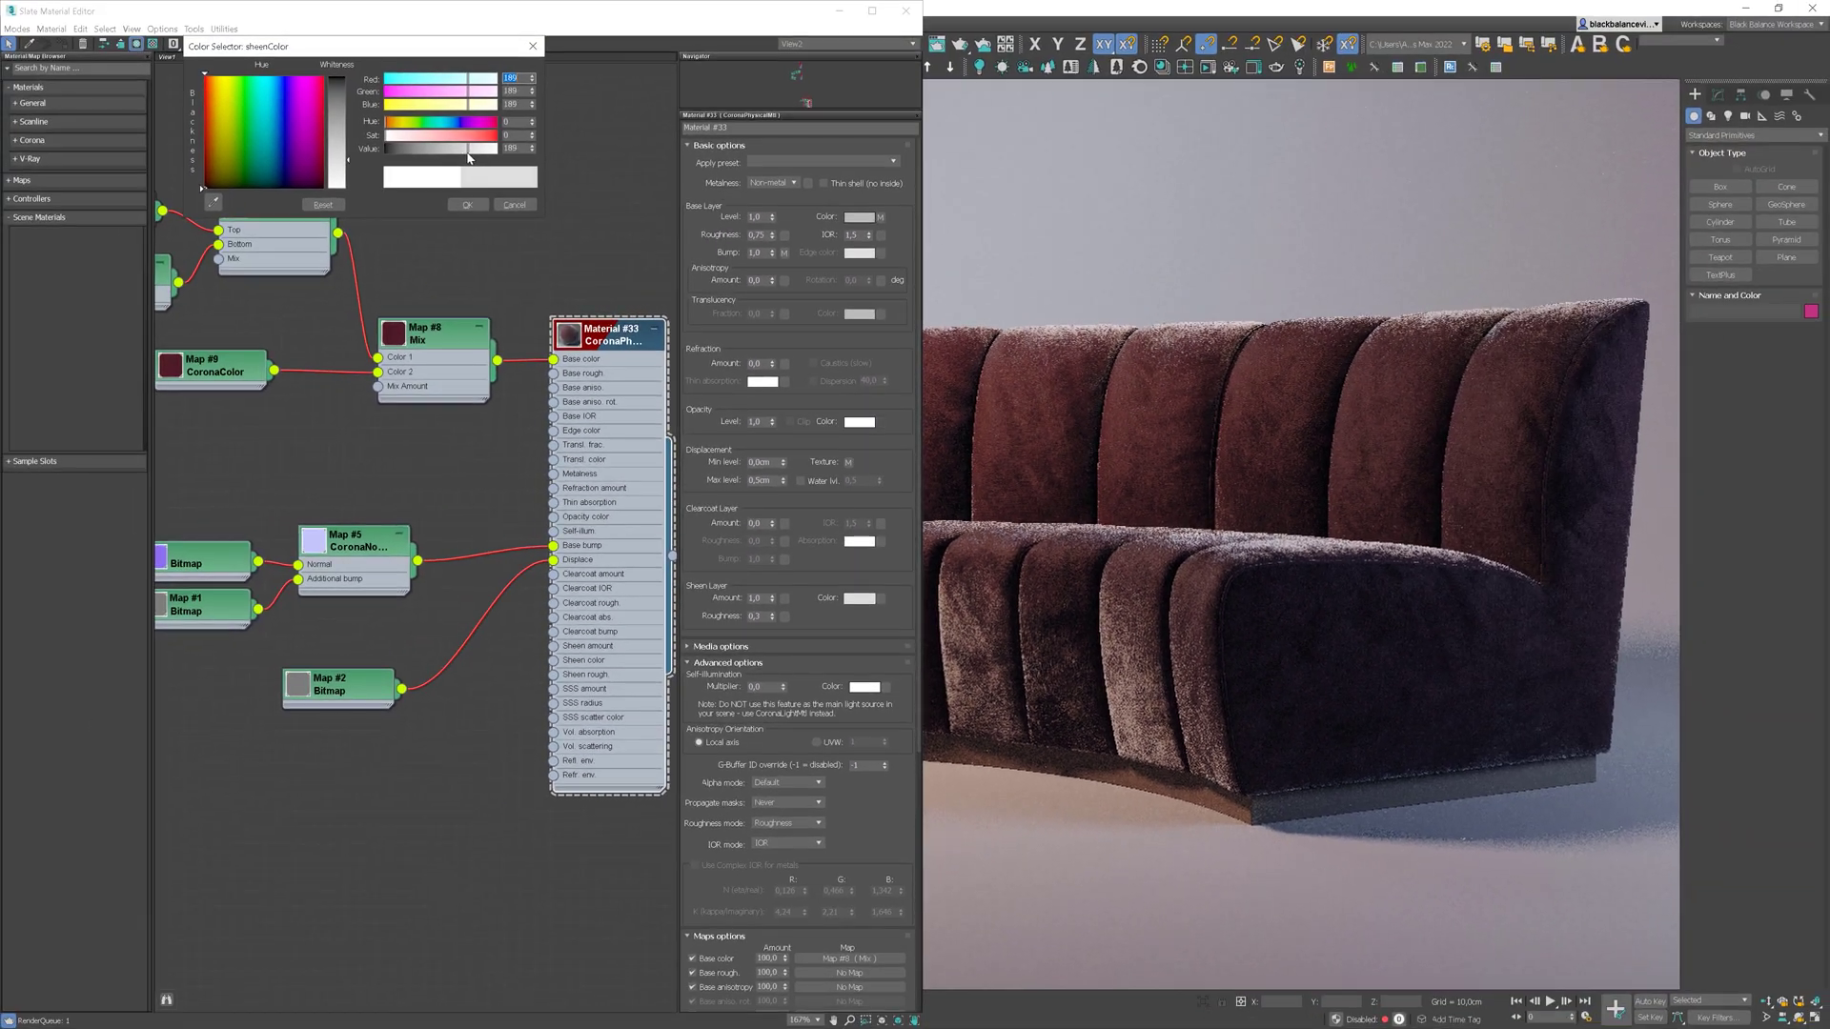
drag(354, 65, 350, 67)
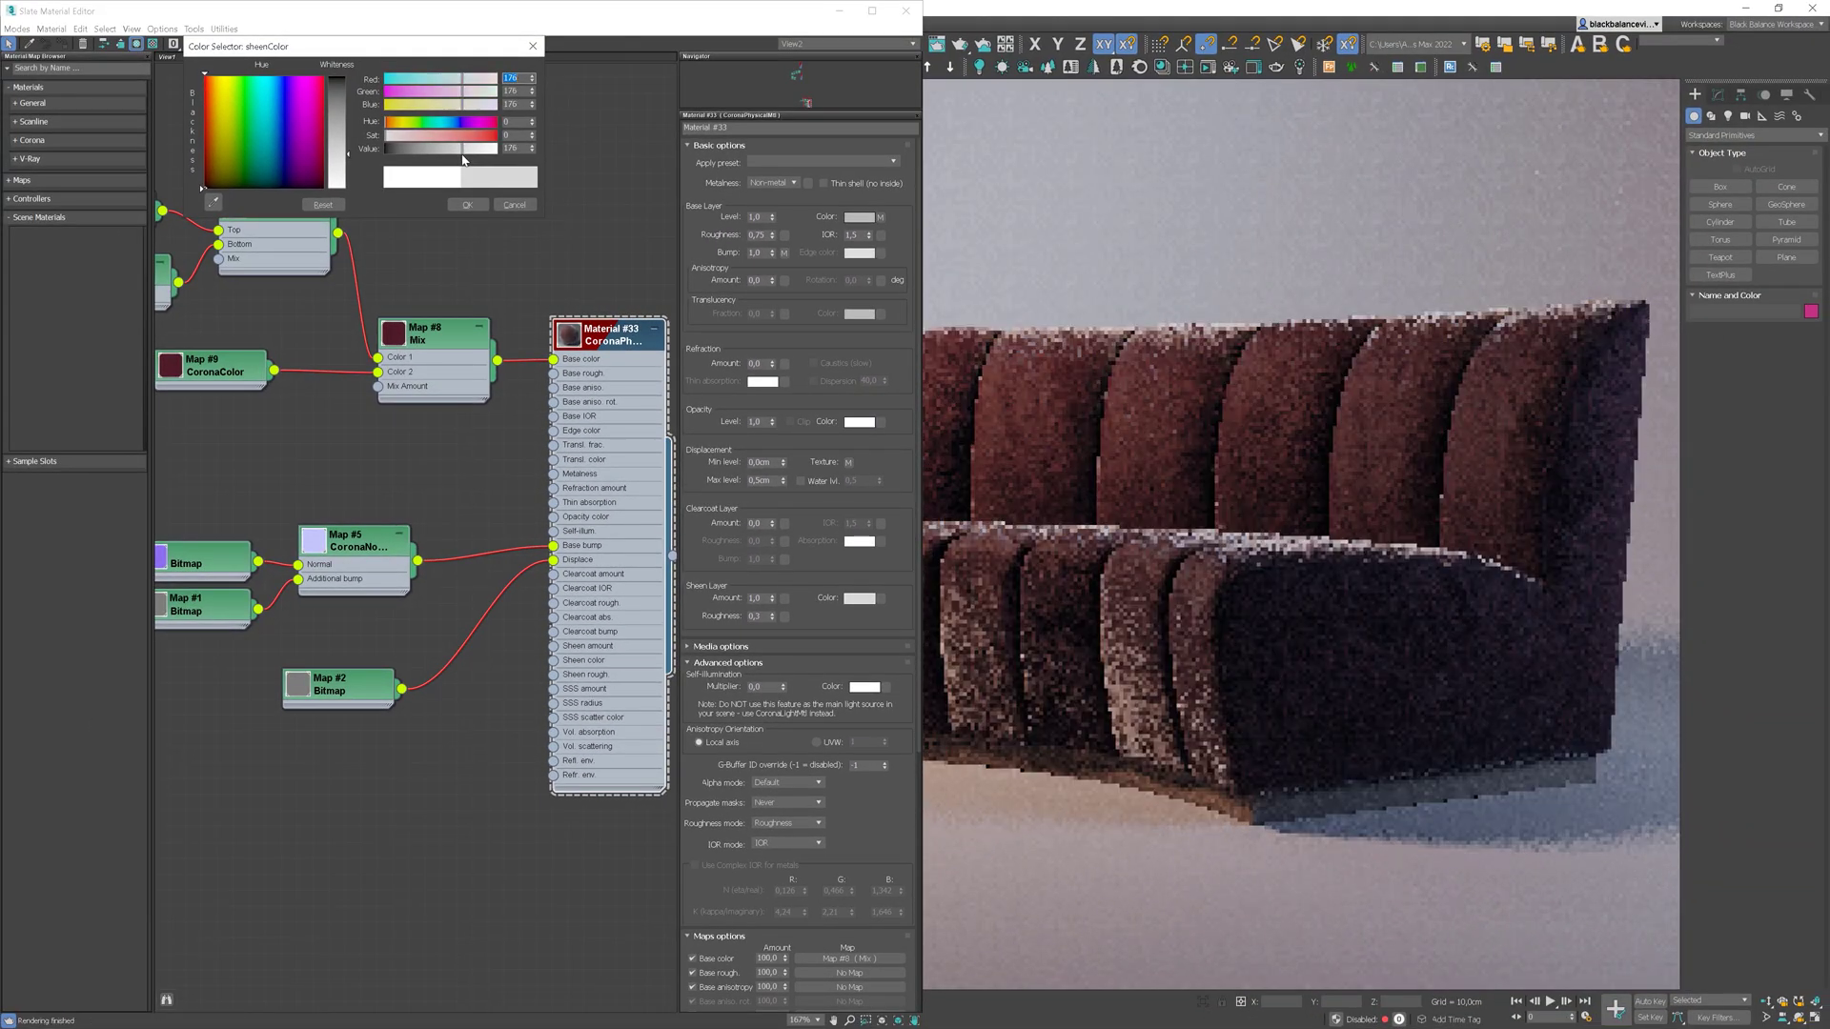
click(477, 205)
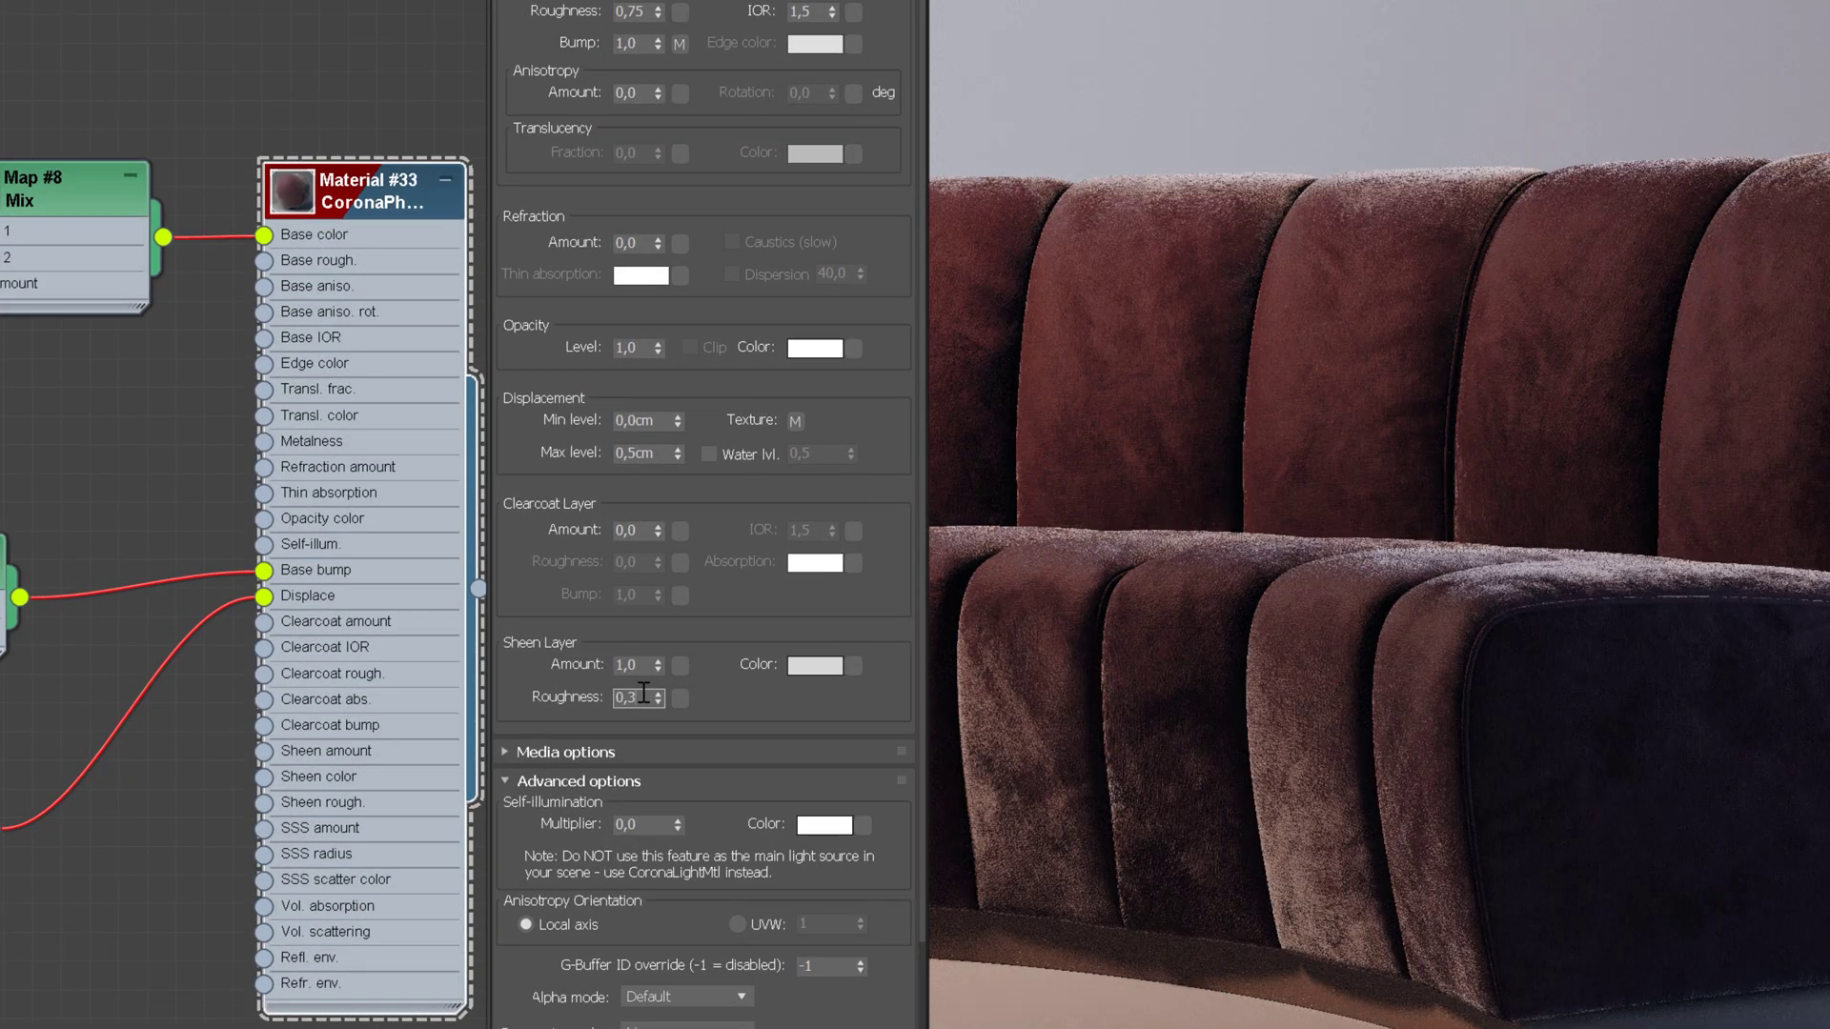
Step: Try sheen roughness values 1,0, 0,8 and 0,6, settling on 0,4
drag(644, 693, 607, 693)
text(1)
key(Return)
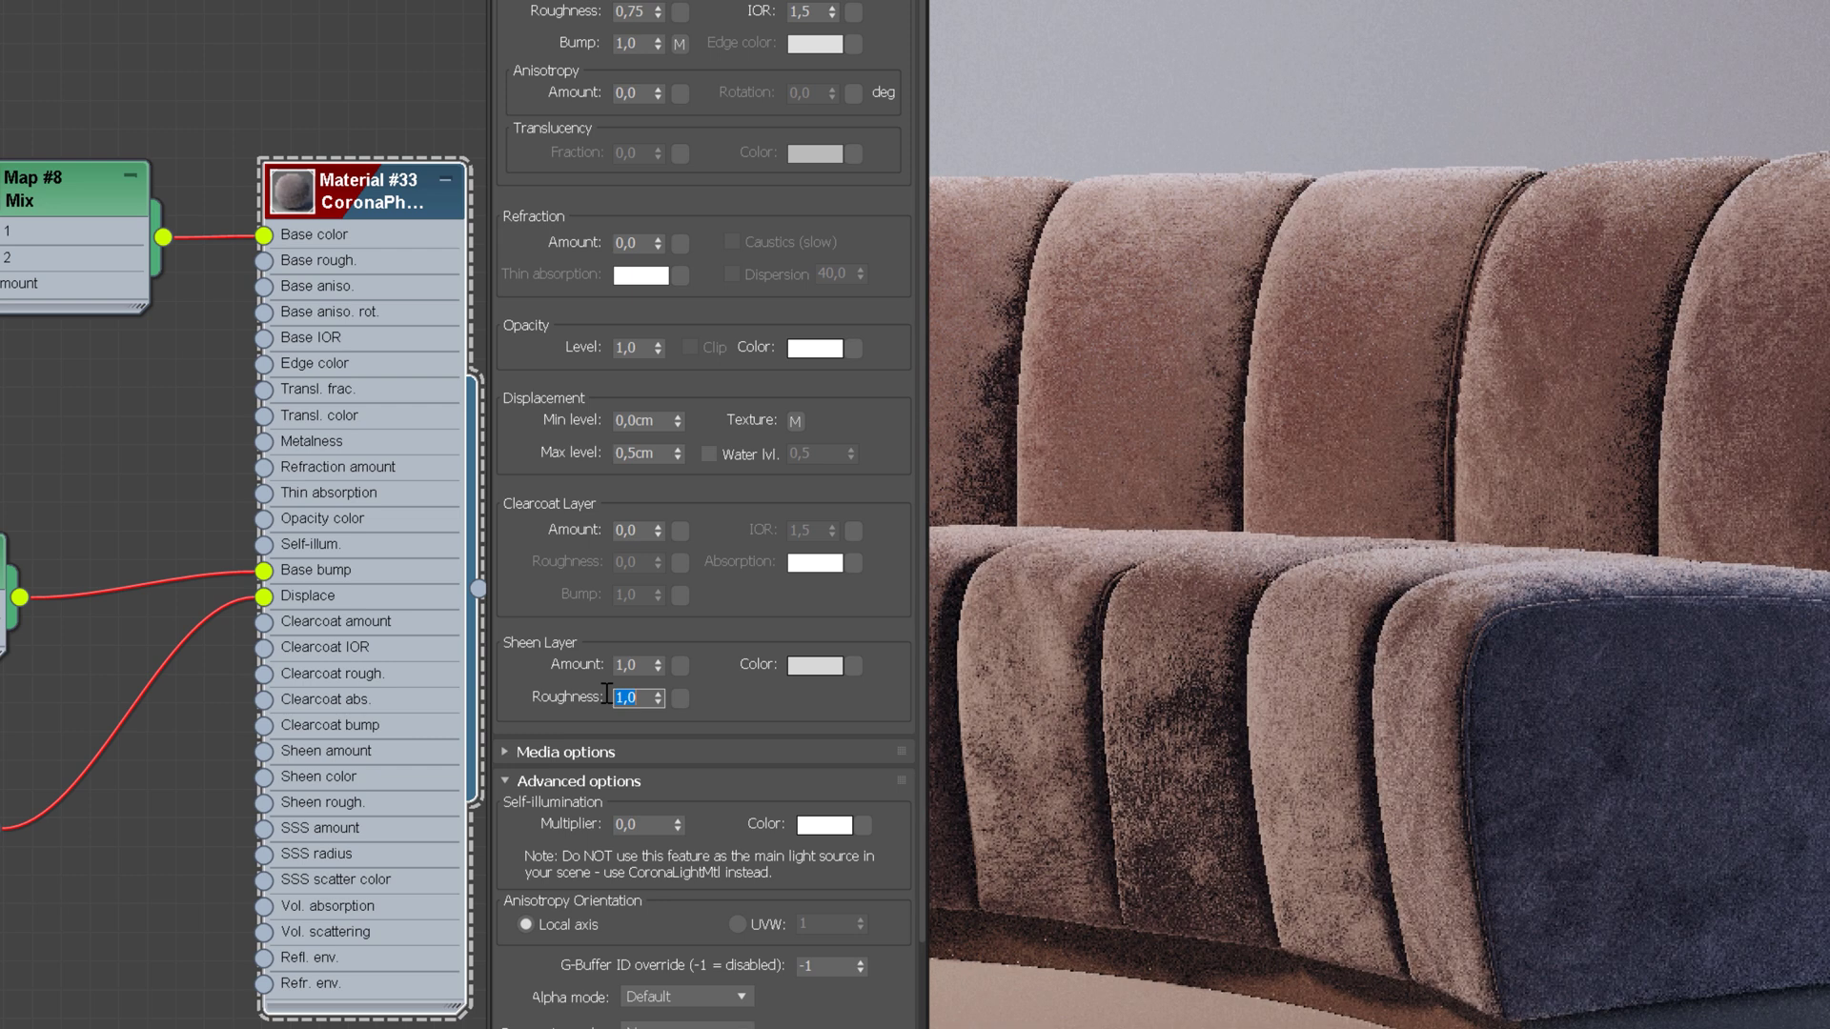
text(0,8)
key(Return)
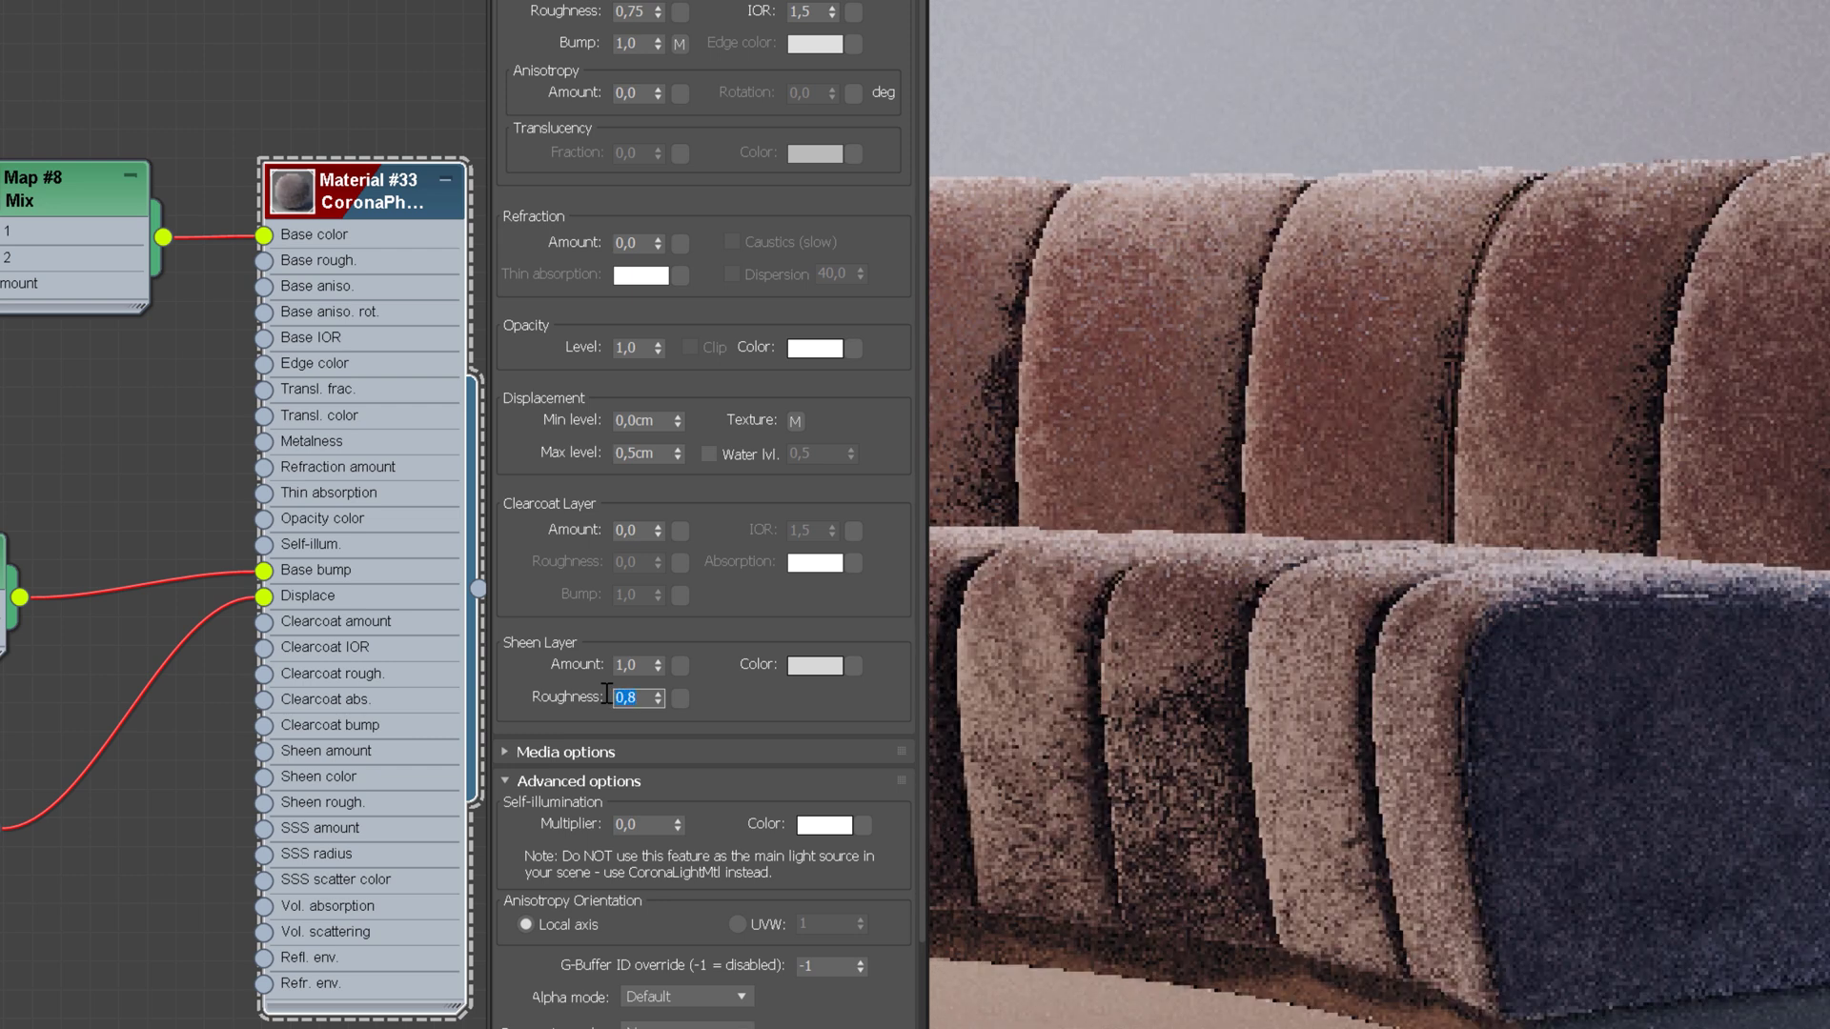
text(0,6)
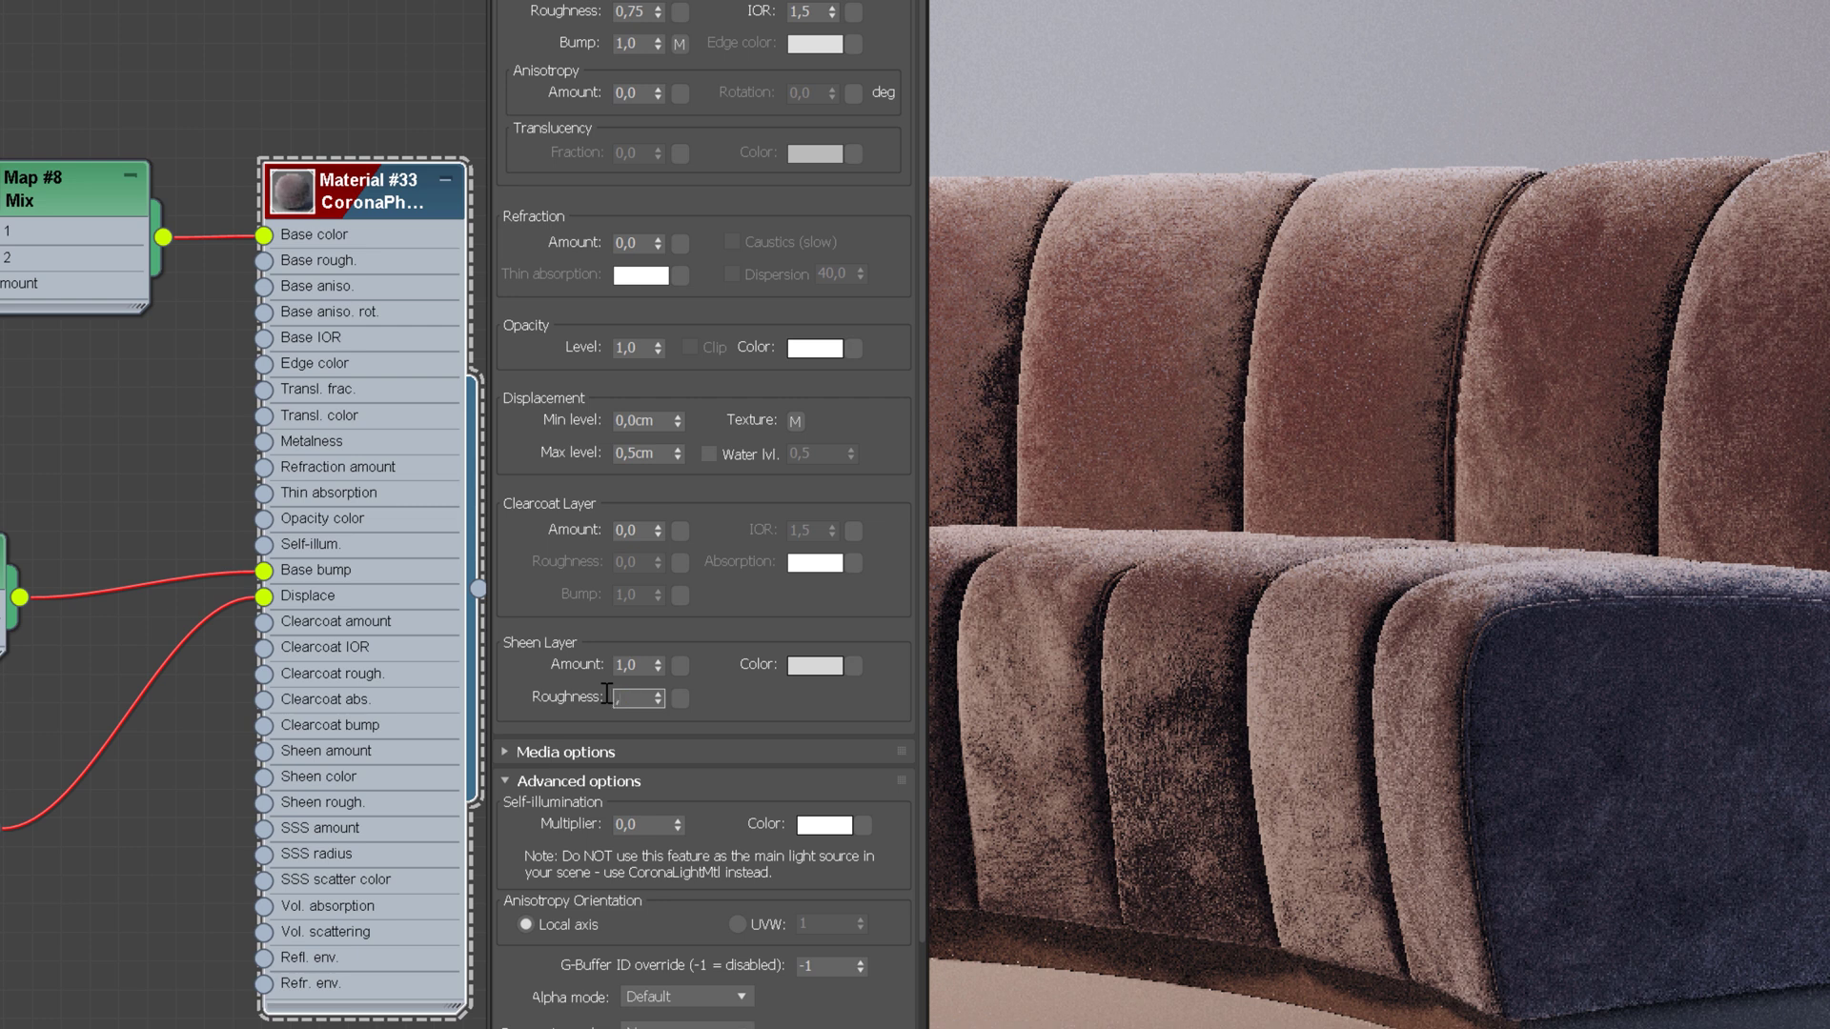
key(Return)
text(0,4)
key(Return)
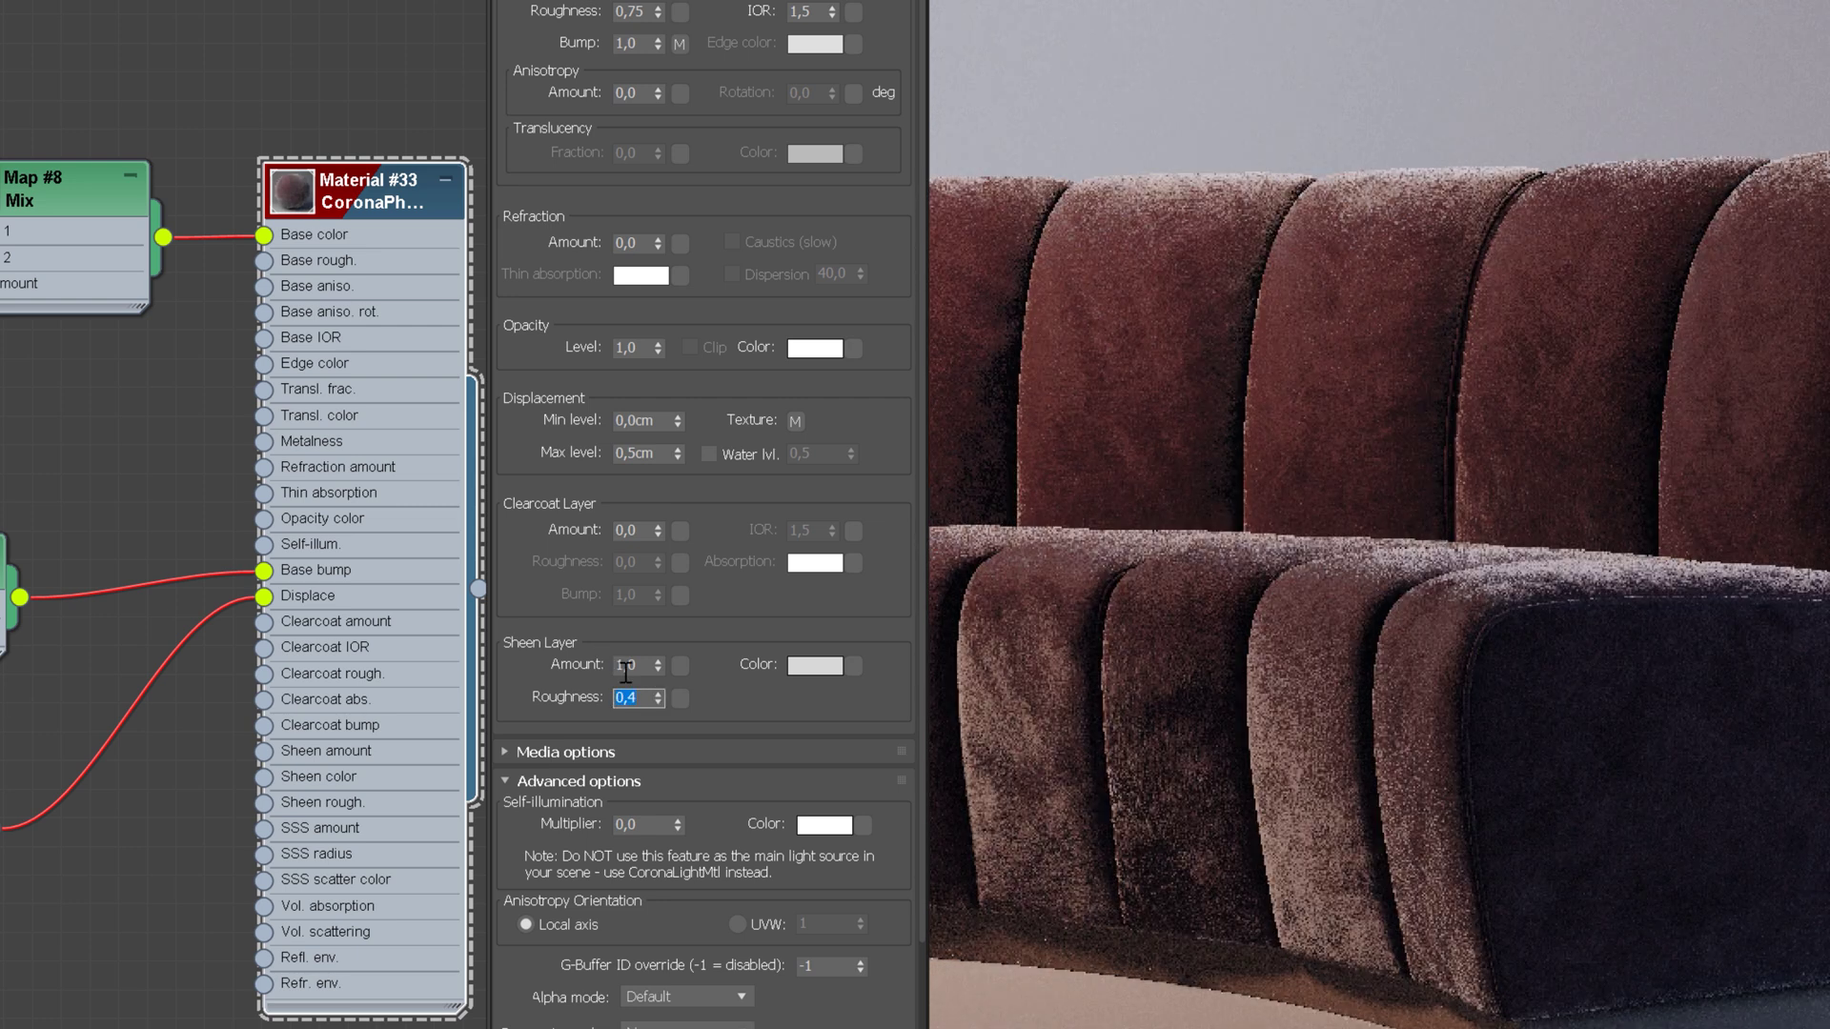
Step: Lower the sheen amount to 0,6 and then to 0,4
click(639, 665)
double_click(638, 664)
text(0,6)
key(Return)
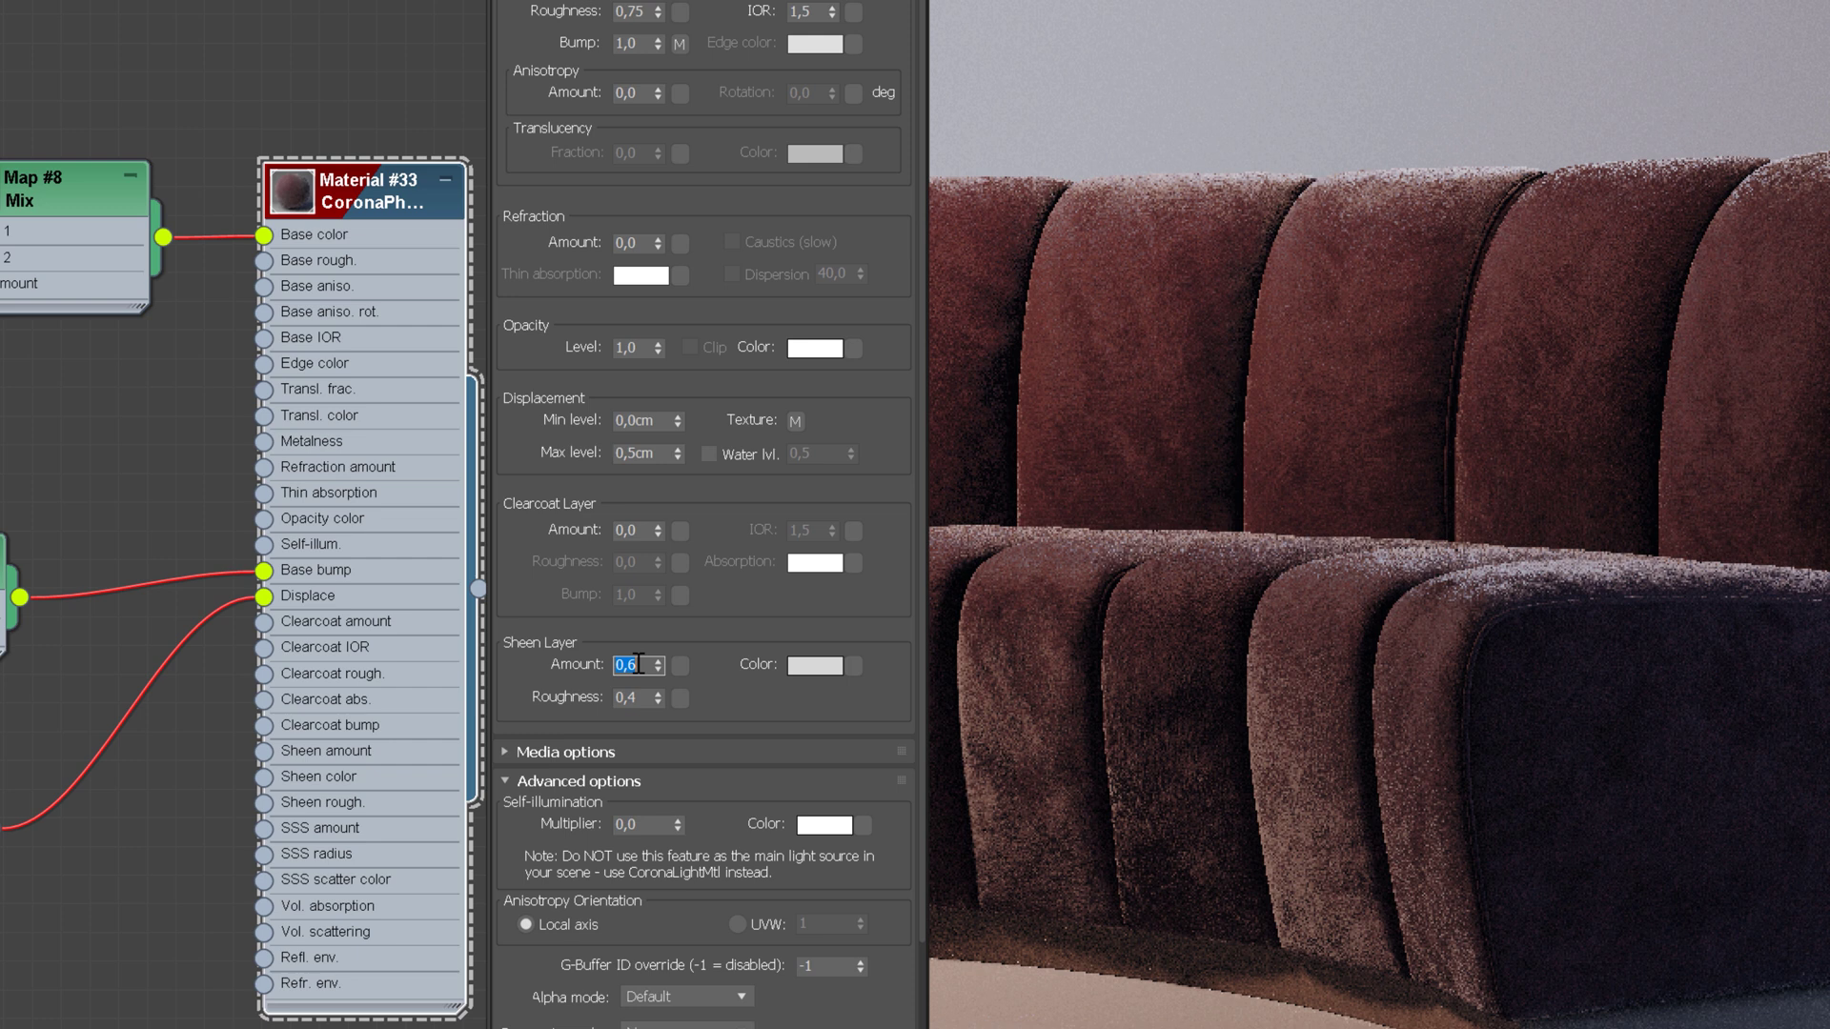
text(0,4)
key(Return)
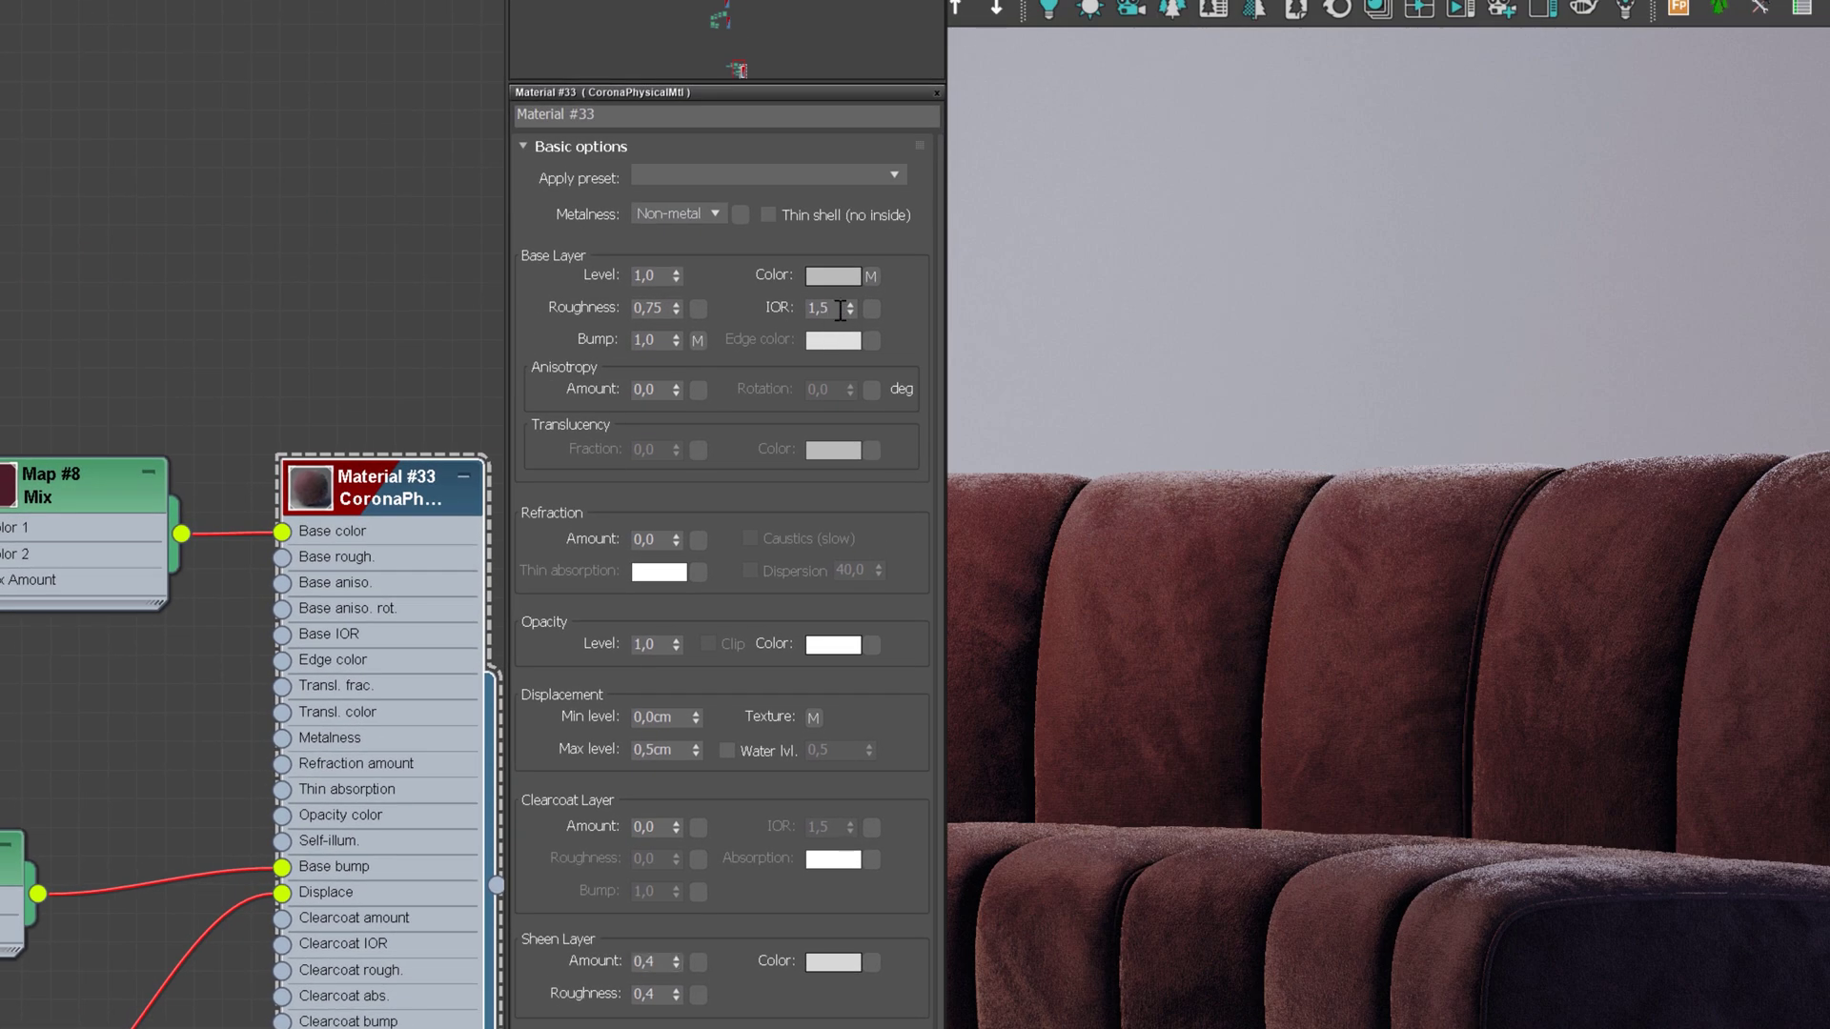
click(840, 311)
Step: Set the base layer IOR to 1,24 and roughness to 0,9, and wire Map #9 toward the sheen colour
text(1,24)
key(Return)
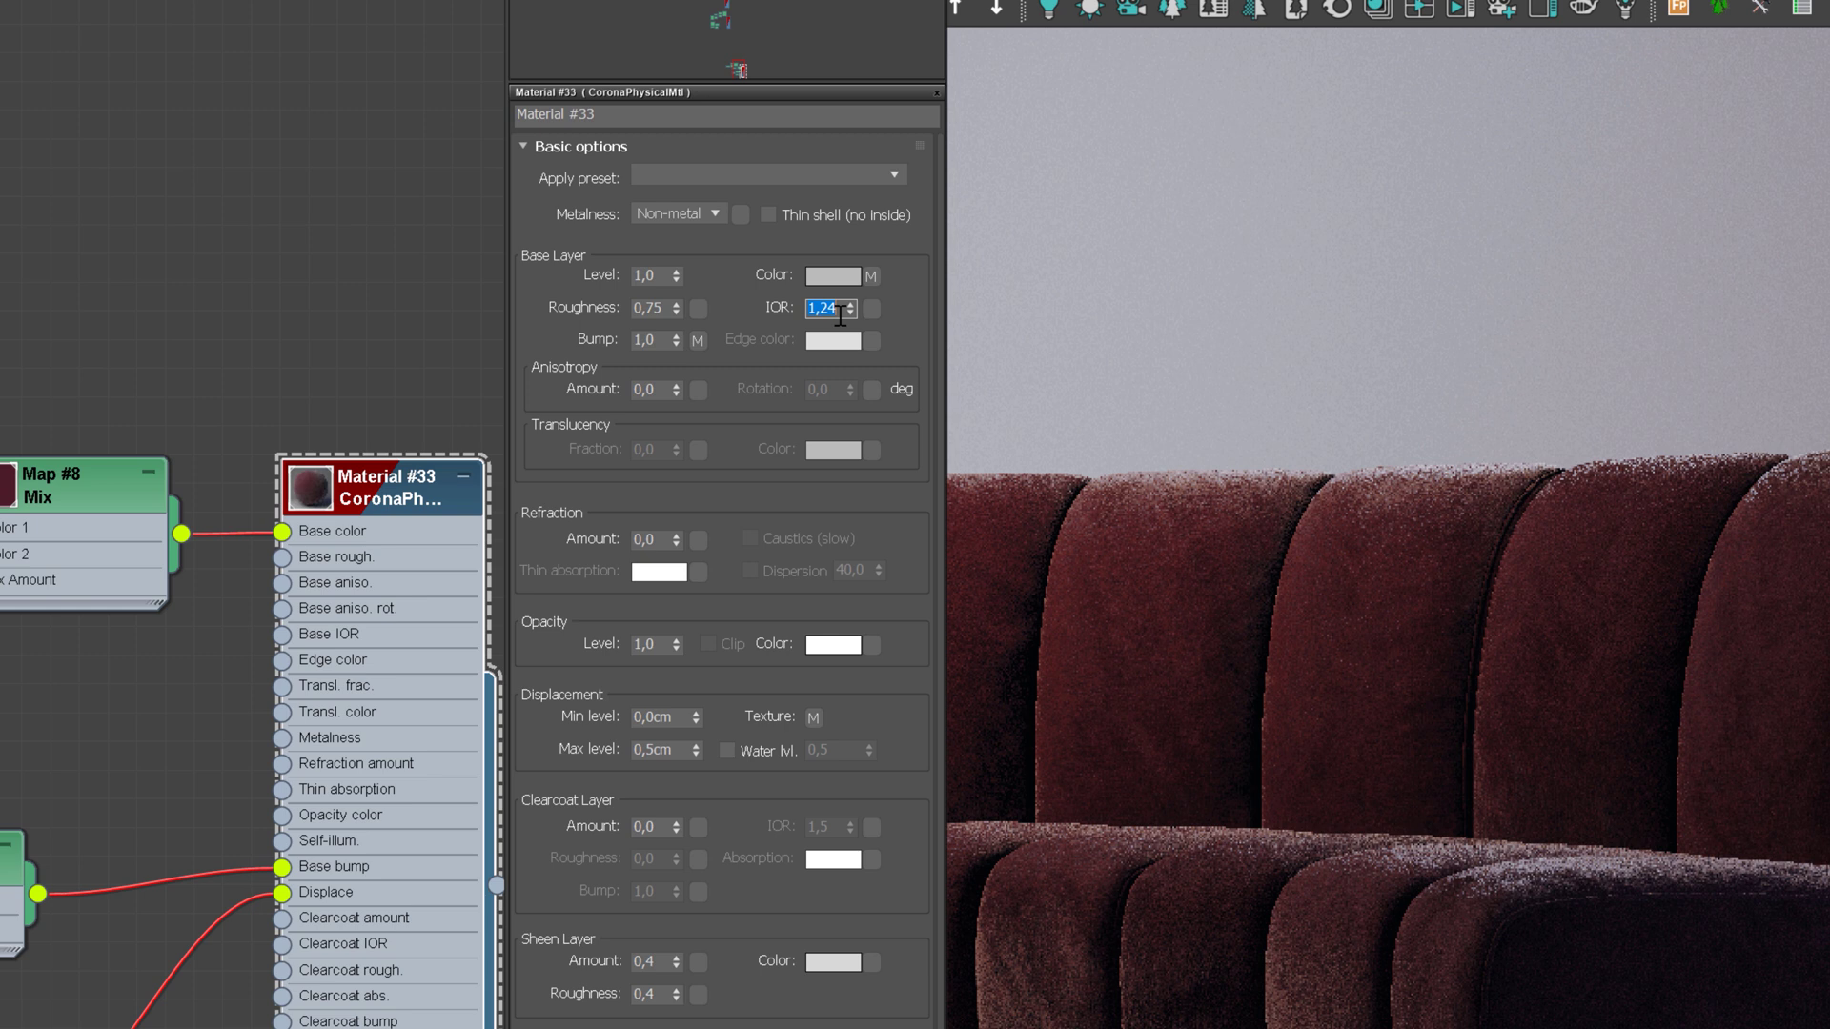
double_click(665, 308)
text(1)
key(Return)
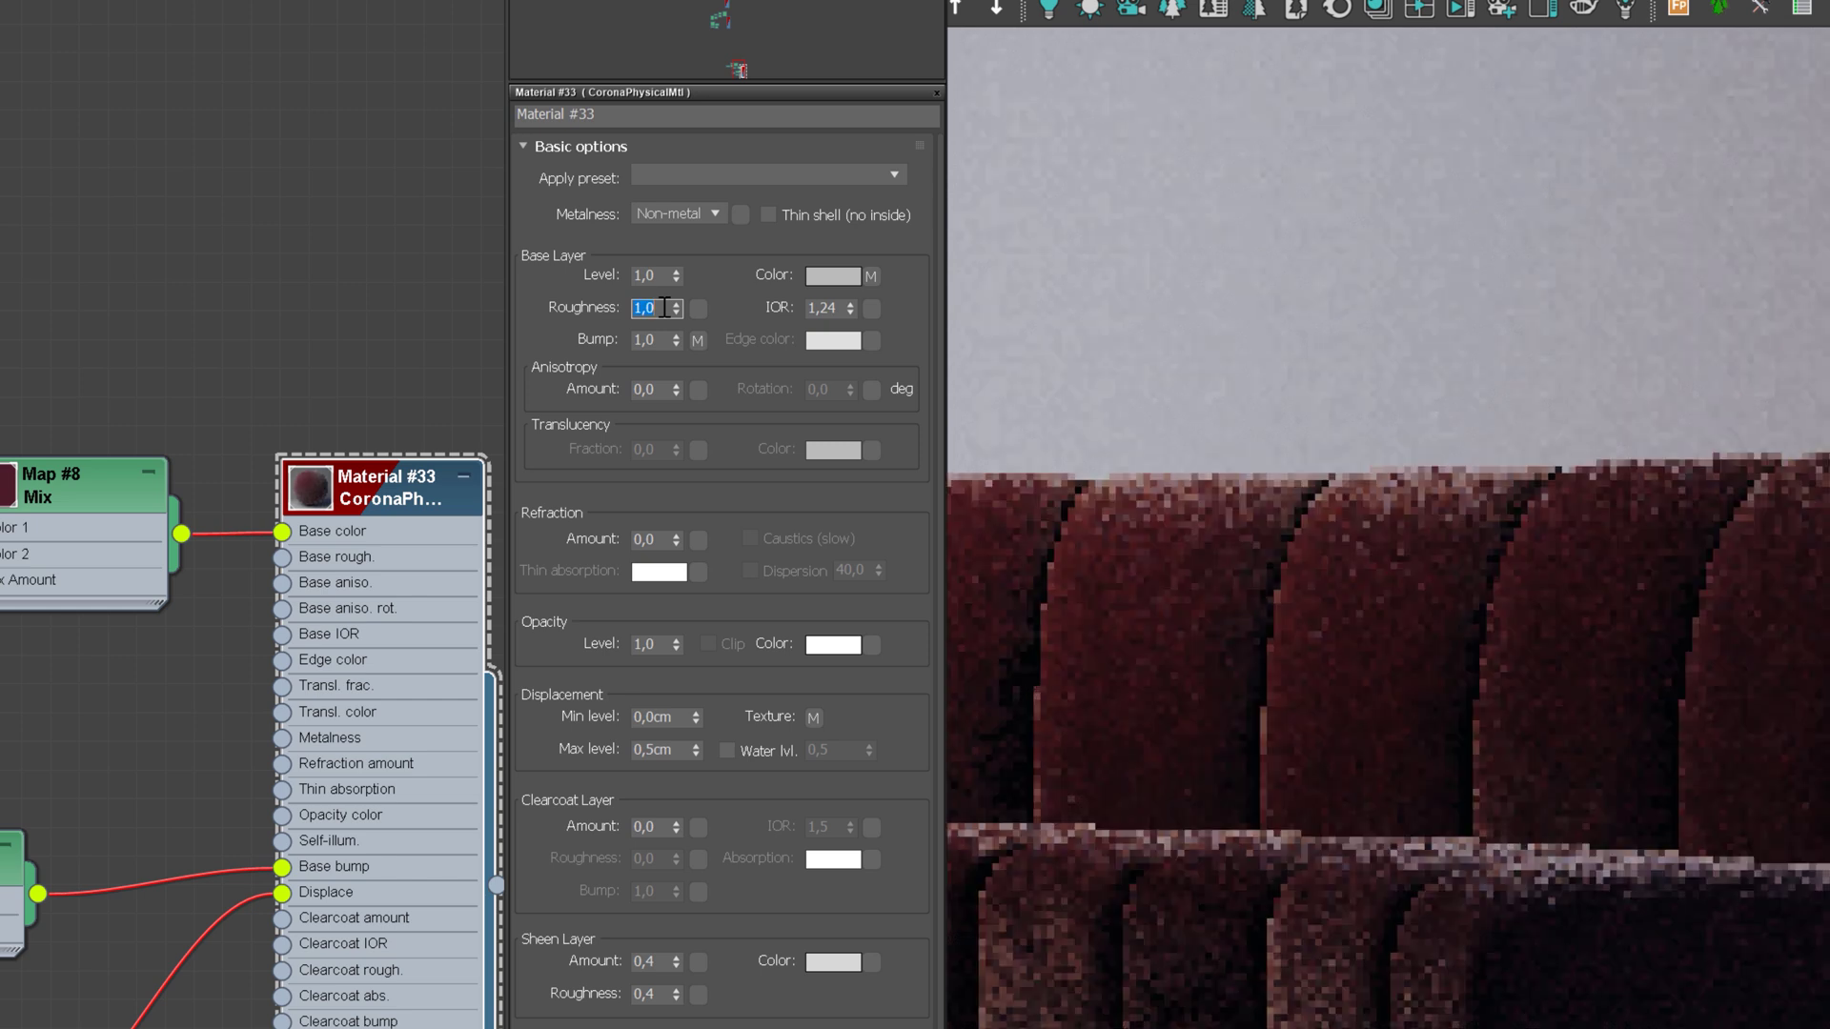
text(0,9)
key(Return)
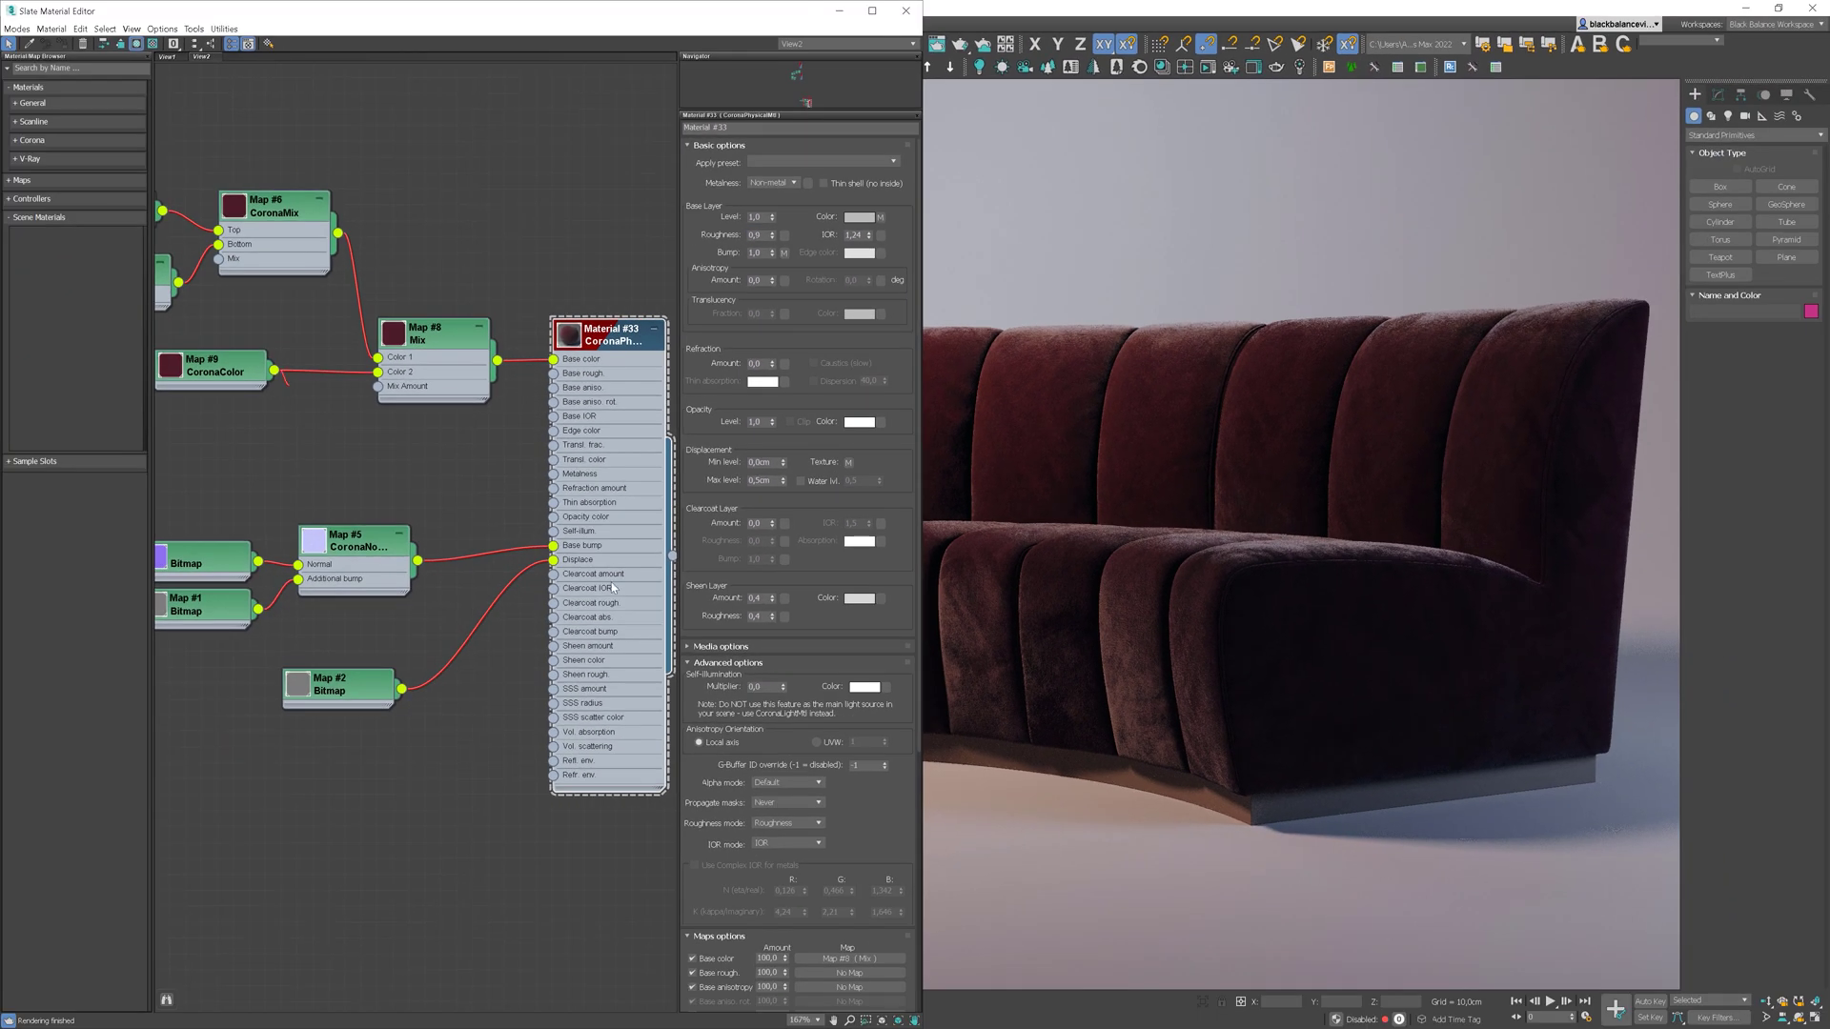
drag(613, 589, 880, 603)
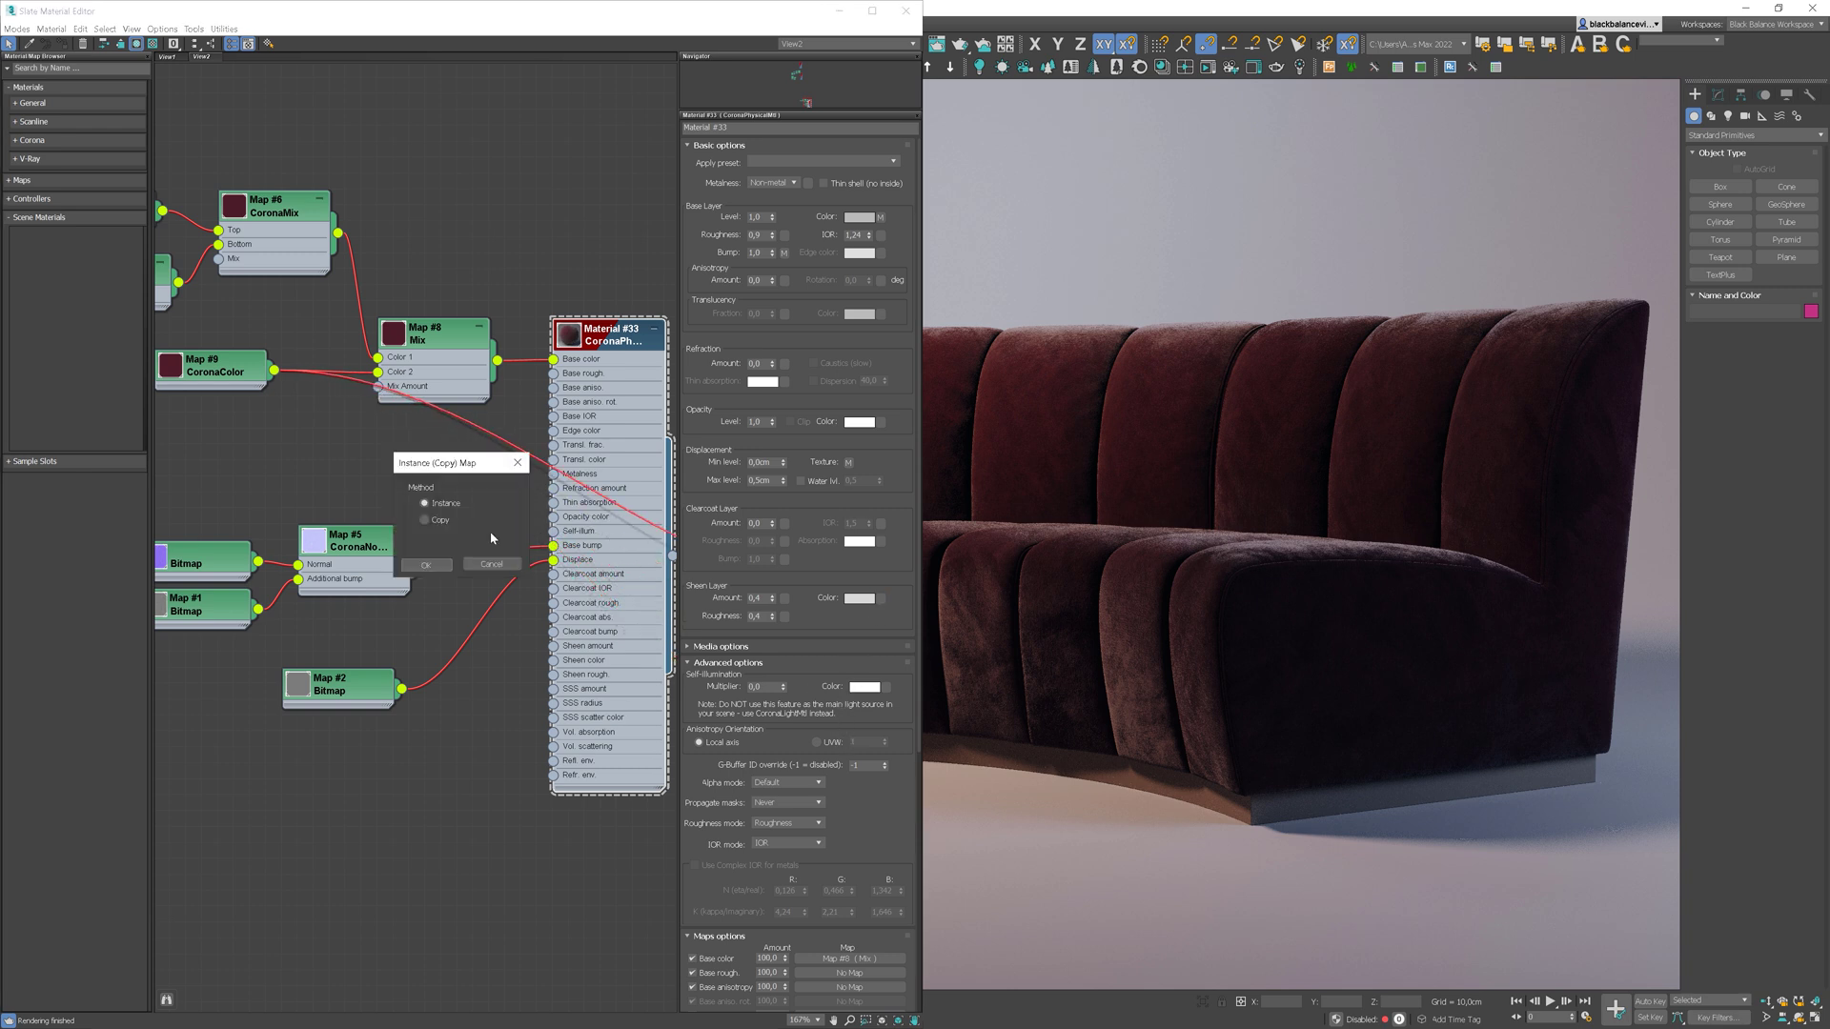
Step: Link Map #9 to the Sheen color slot as an instance with a map amount of 20
click(424, 568)
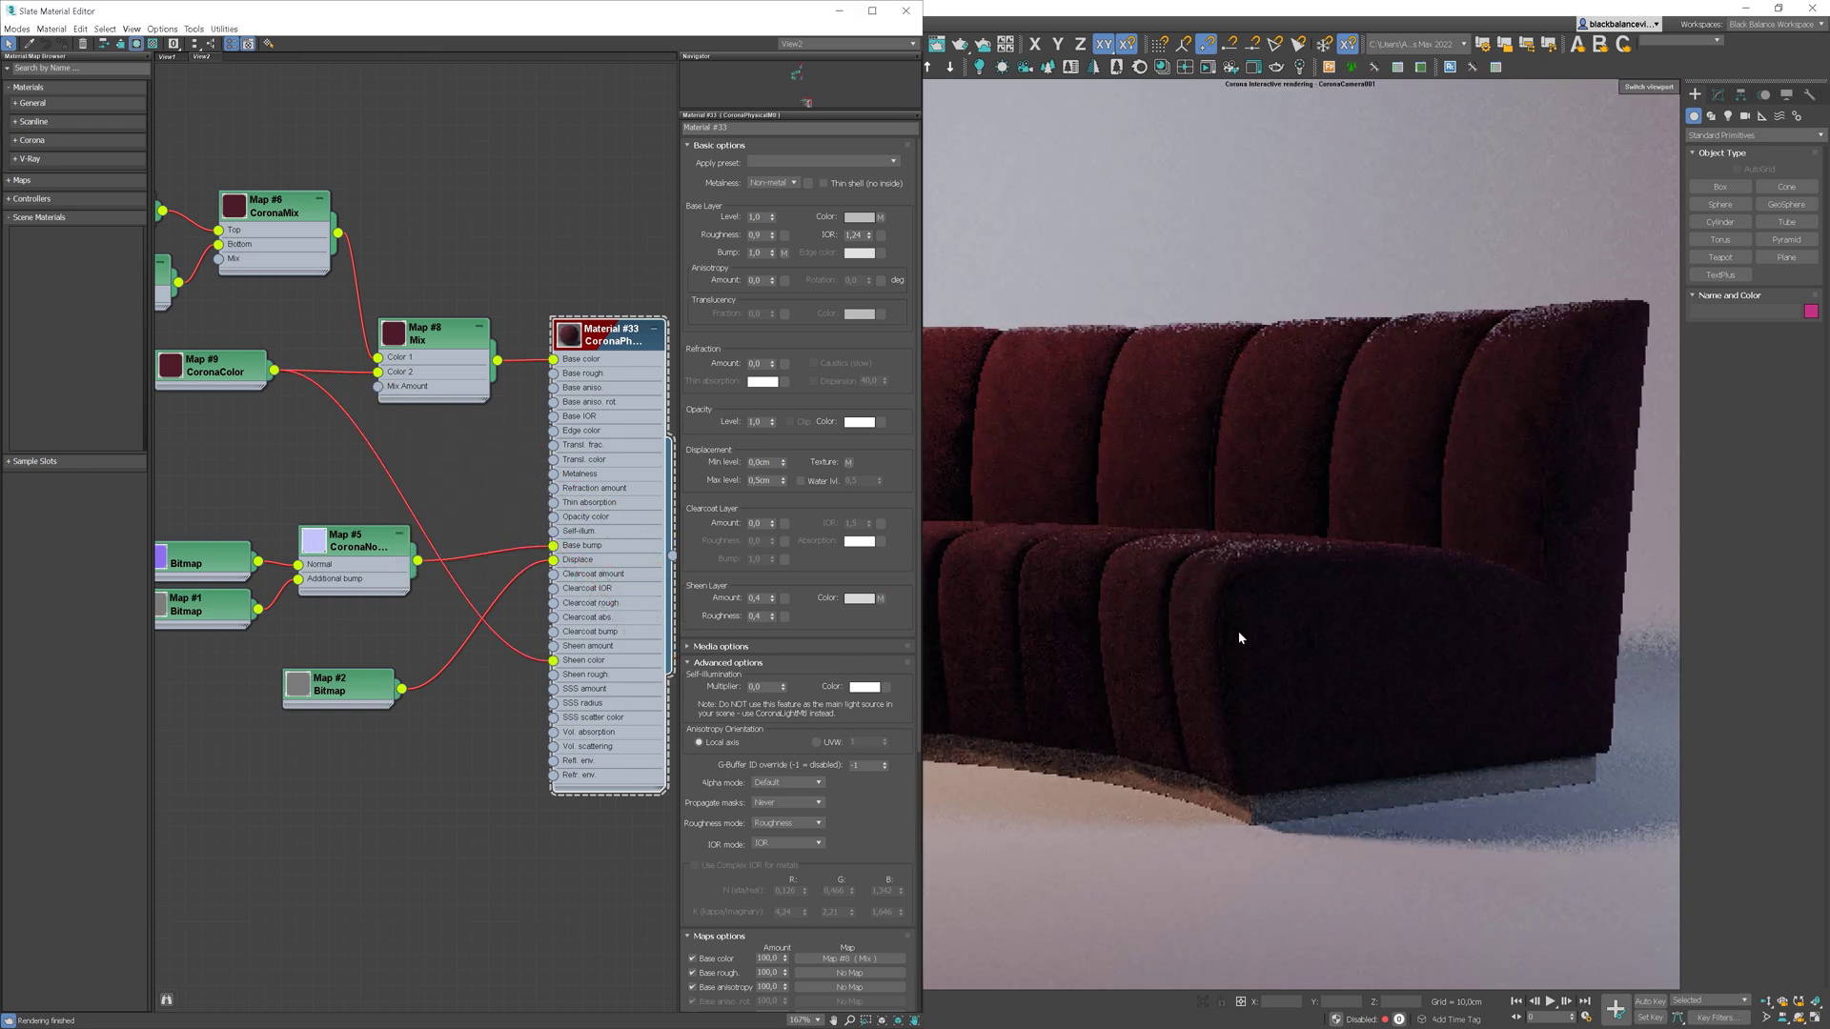
drag(918, 734, 944, 958)
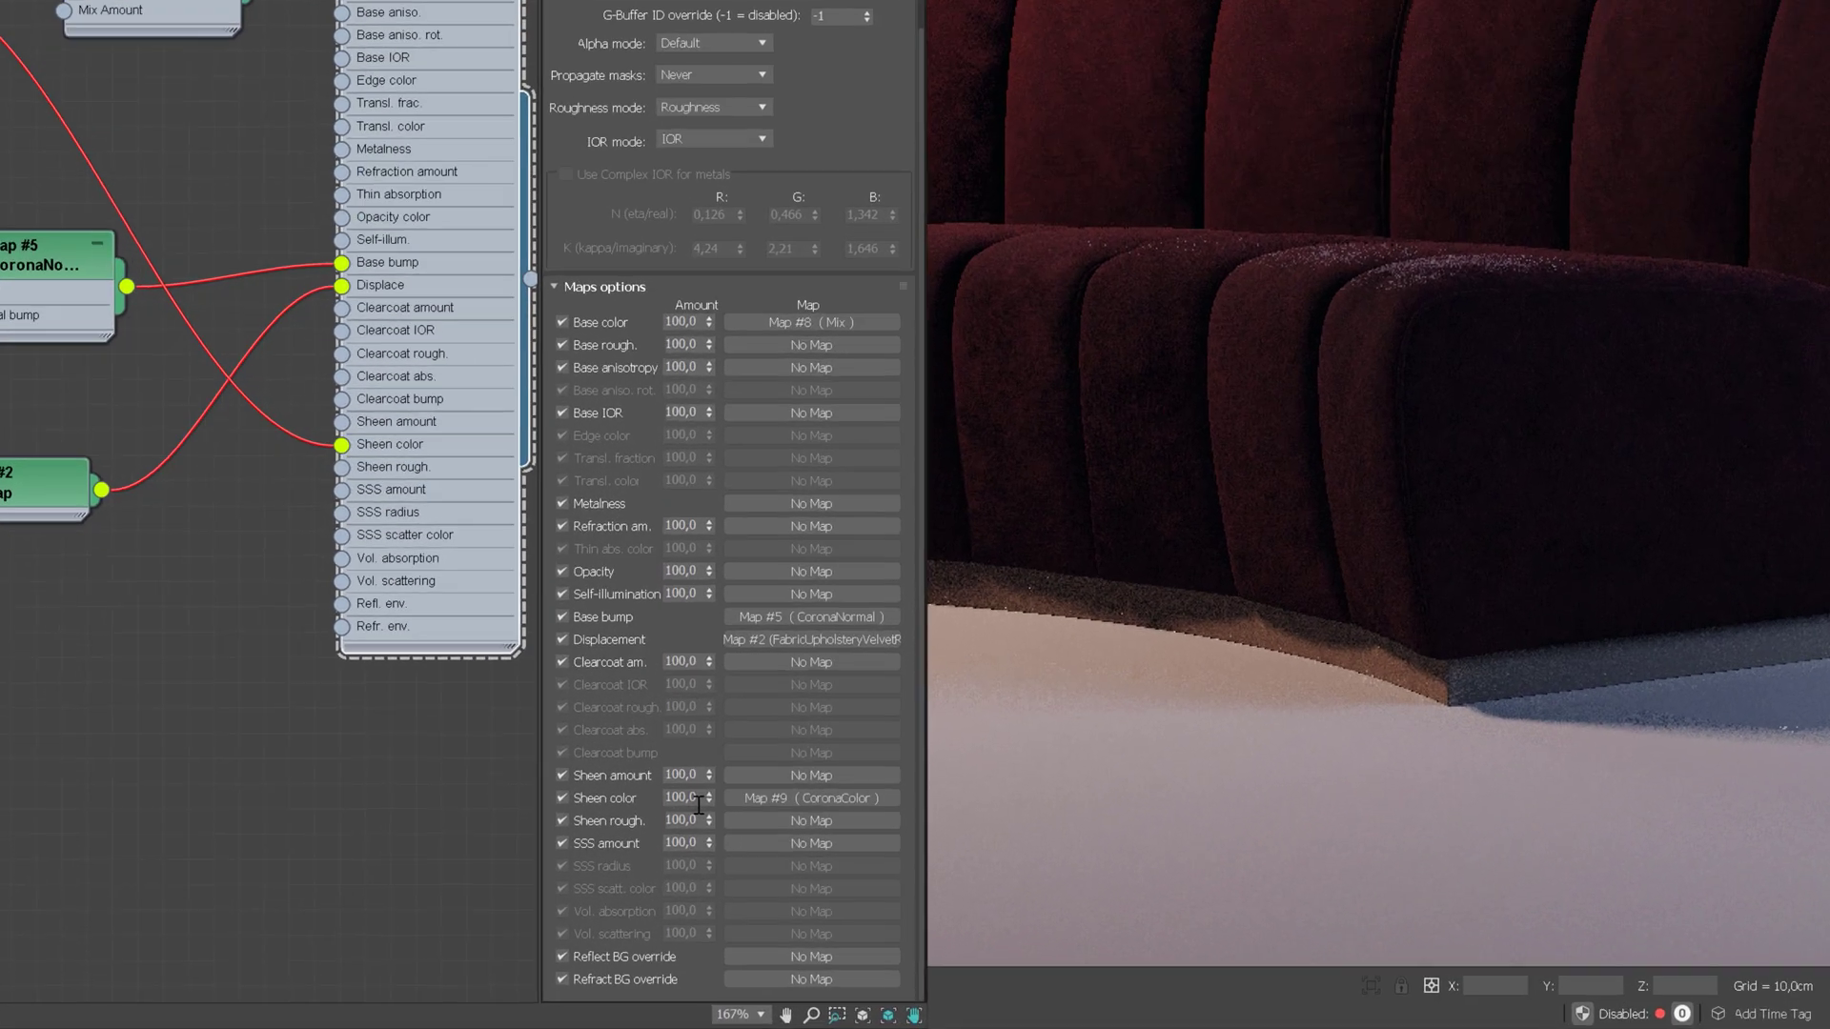
double_click(772, 947)
text(20)
key(Return)
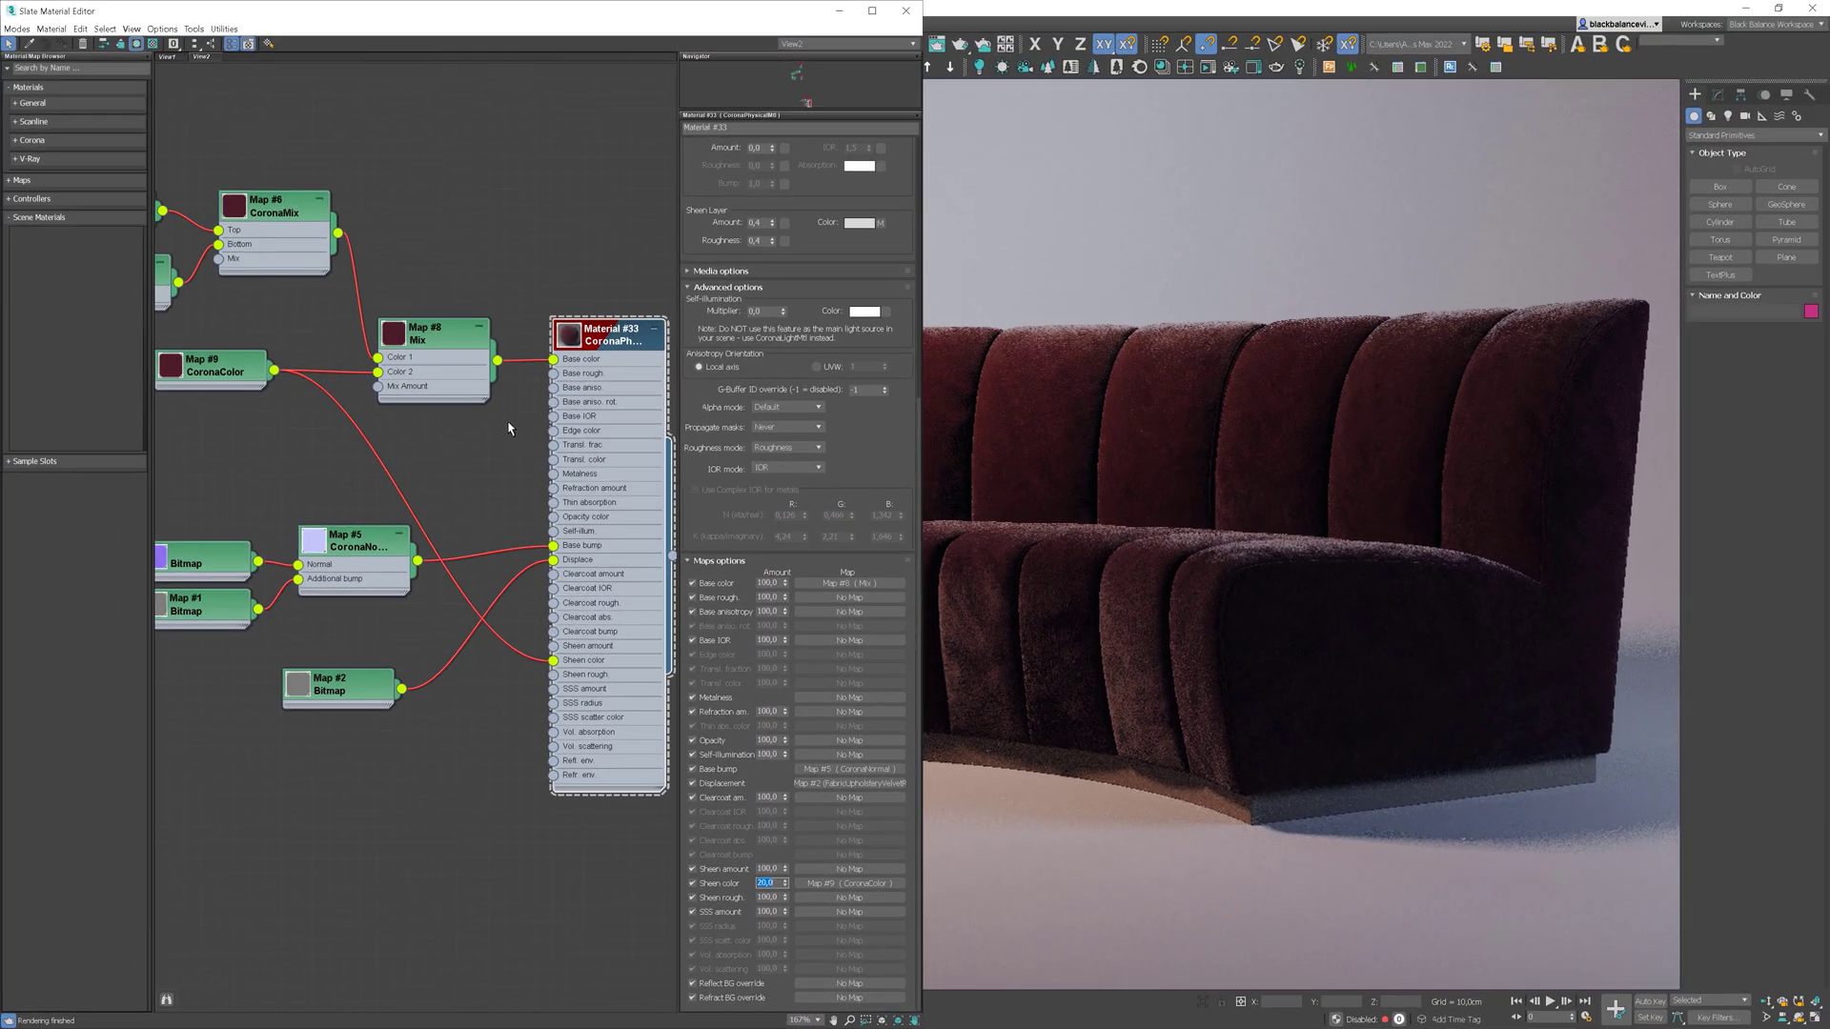
Step: Move the Map #8 Mix node group up-left together with its child nodes
click(103, 44)
drag(418, 339, 260, 327)
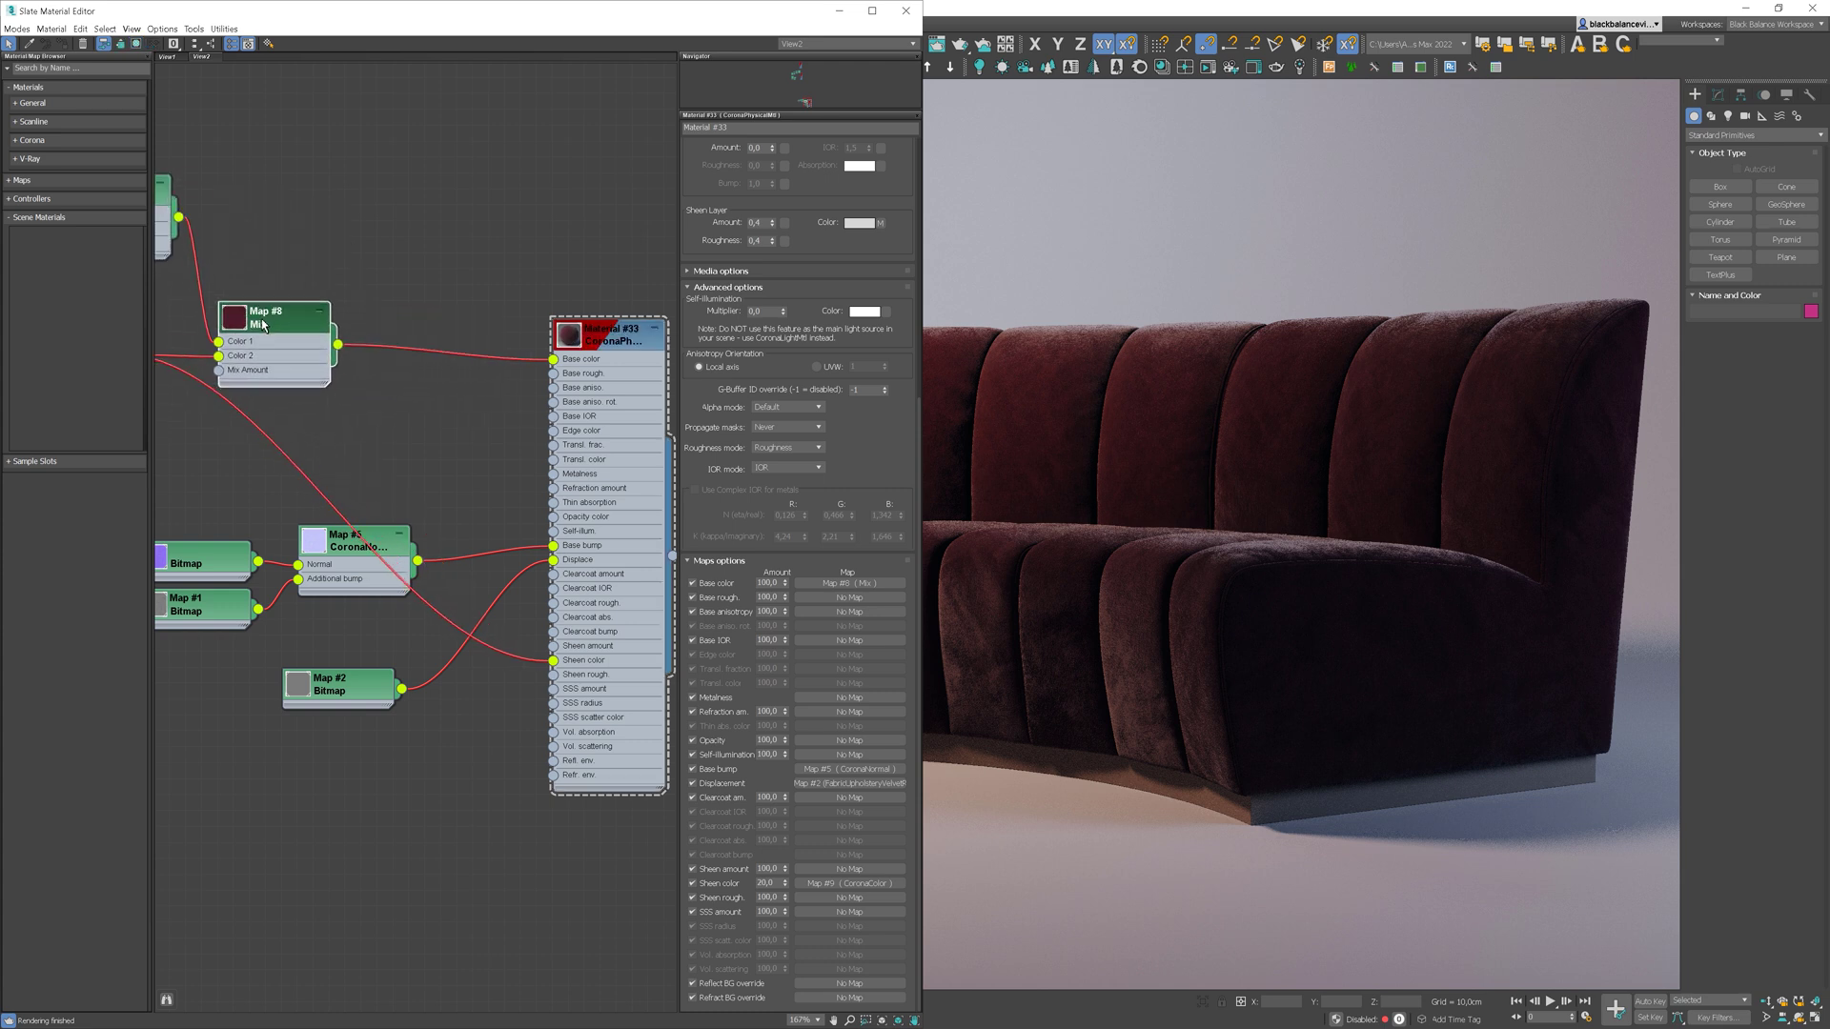
right_click(420, 236)
Step: Insert a Color Correction map between the Map #8 Mix and the base colour
mouse_move(515, 256)
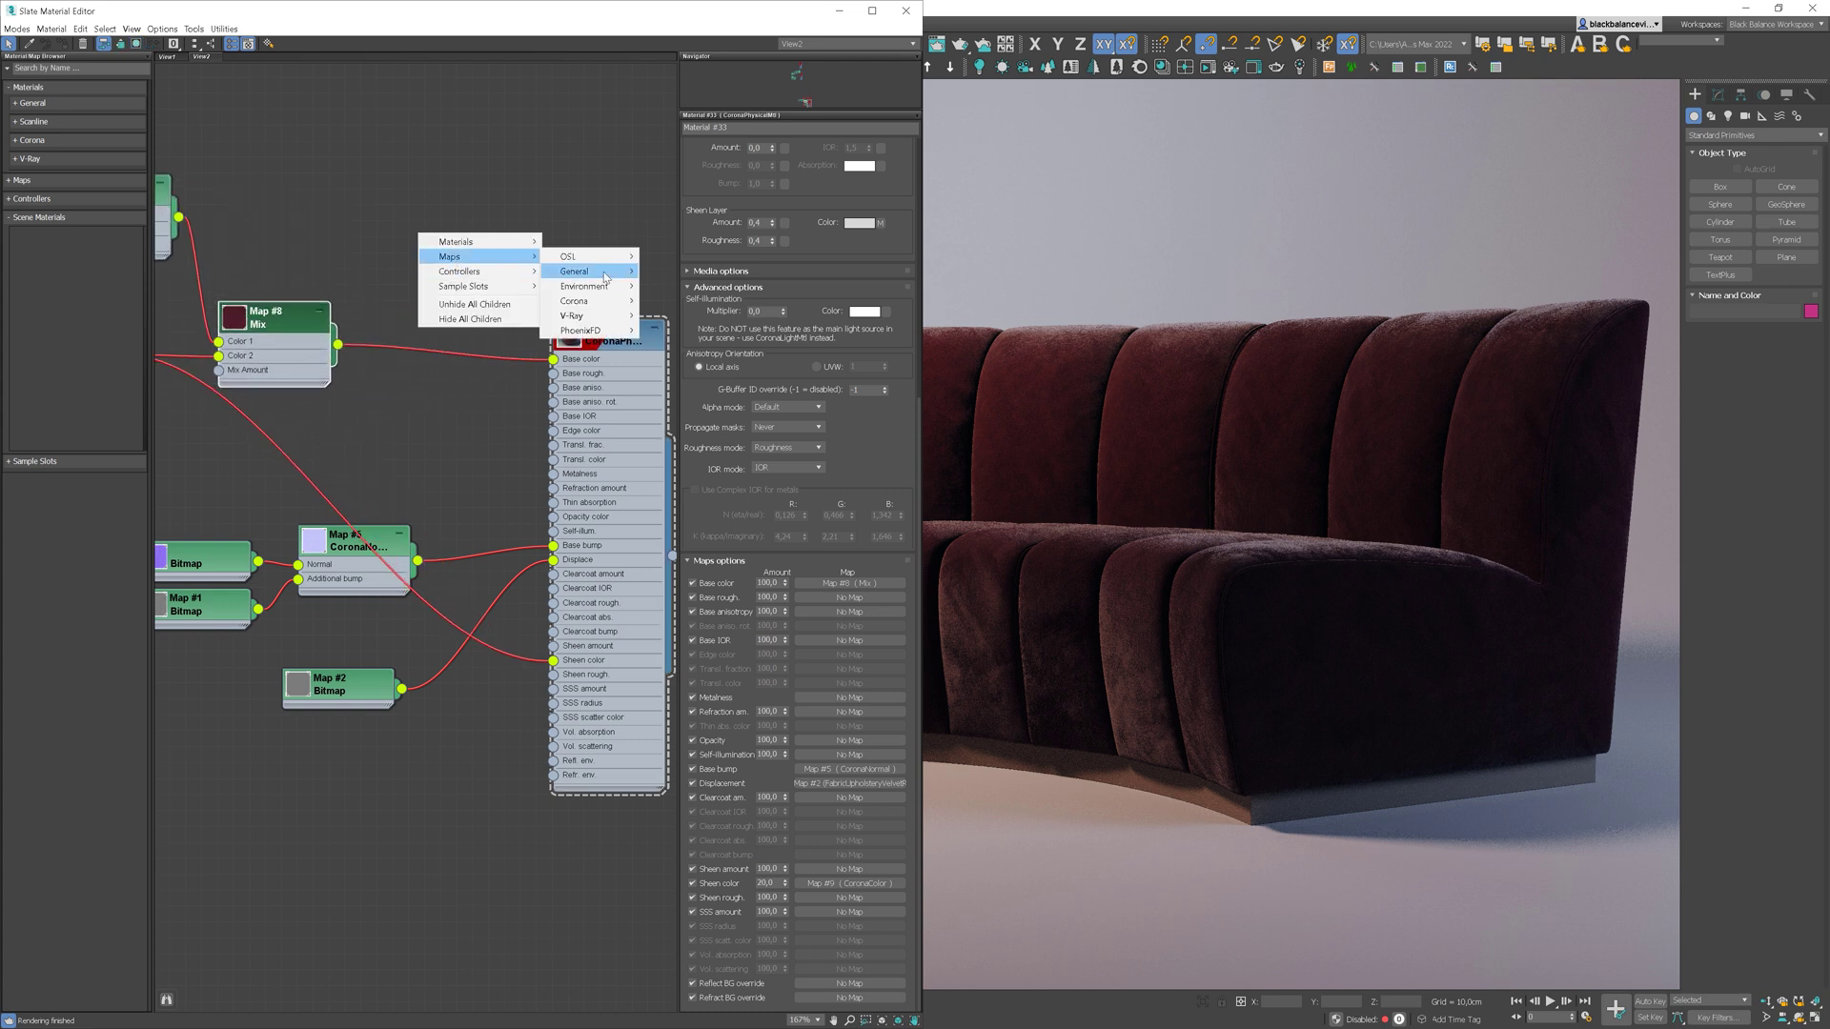
click(573, 339)
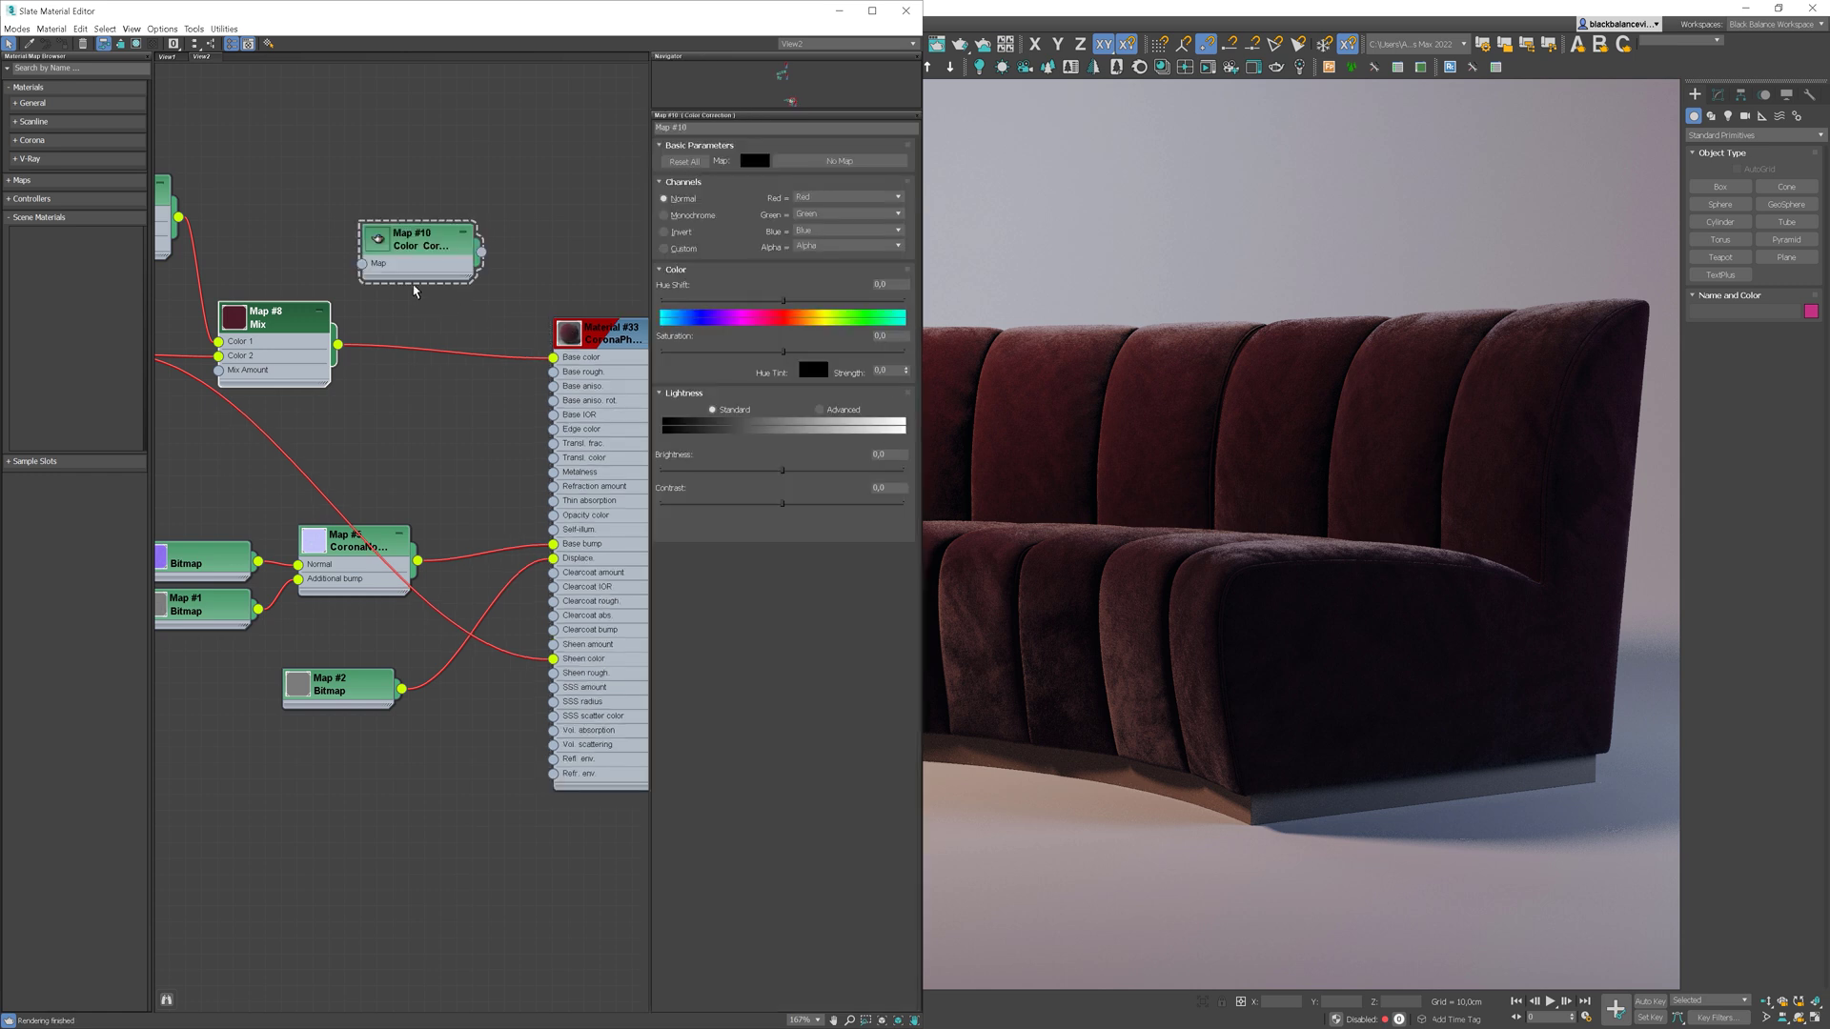
drag(424, 246, 429, 343)
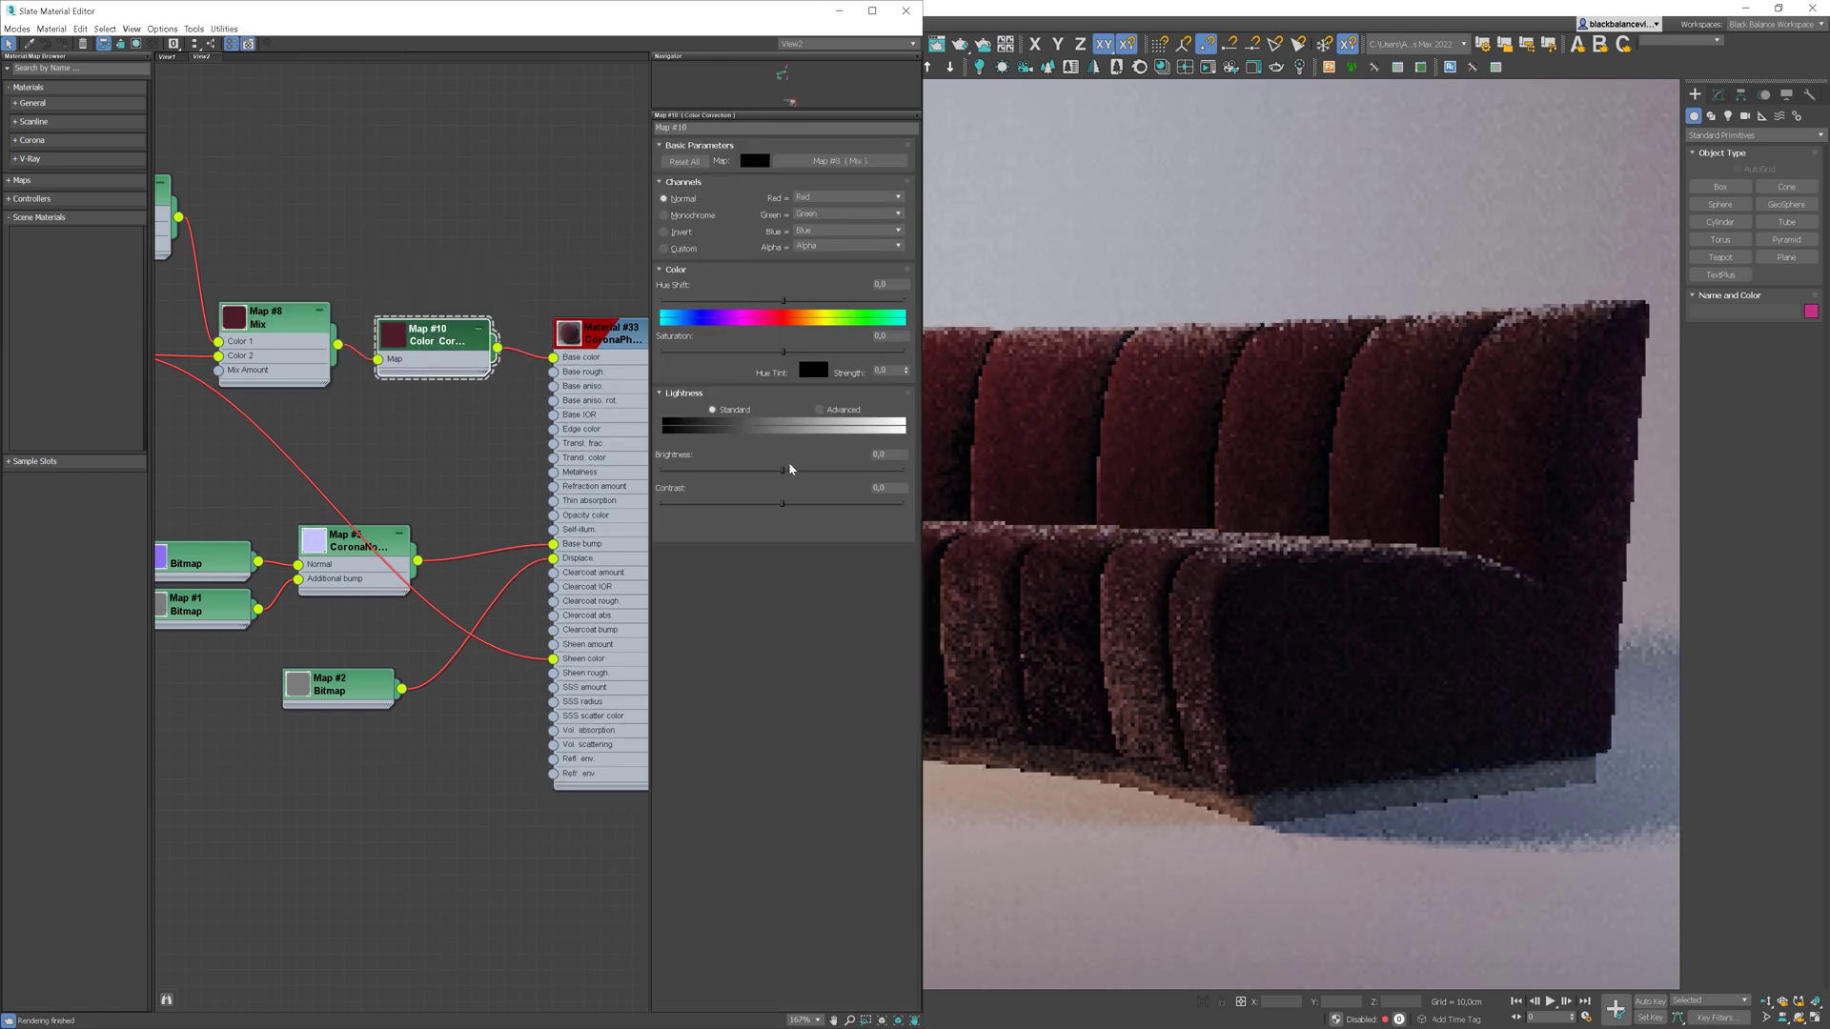
Step: Give the Color Correction advanced lightness with RGB gamma 1,25 and gain 110
click(819, 409)
double_click(777, 467)
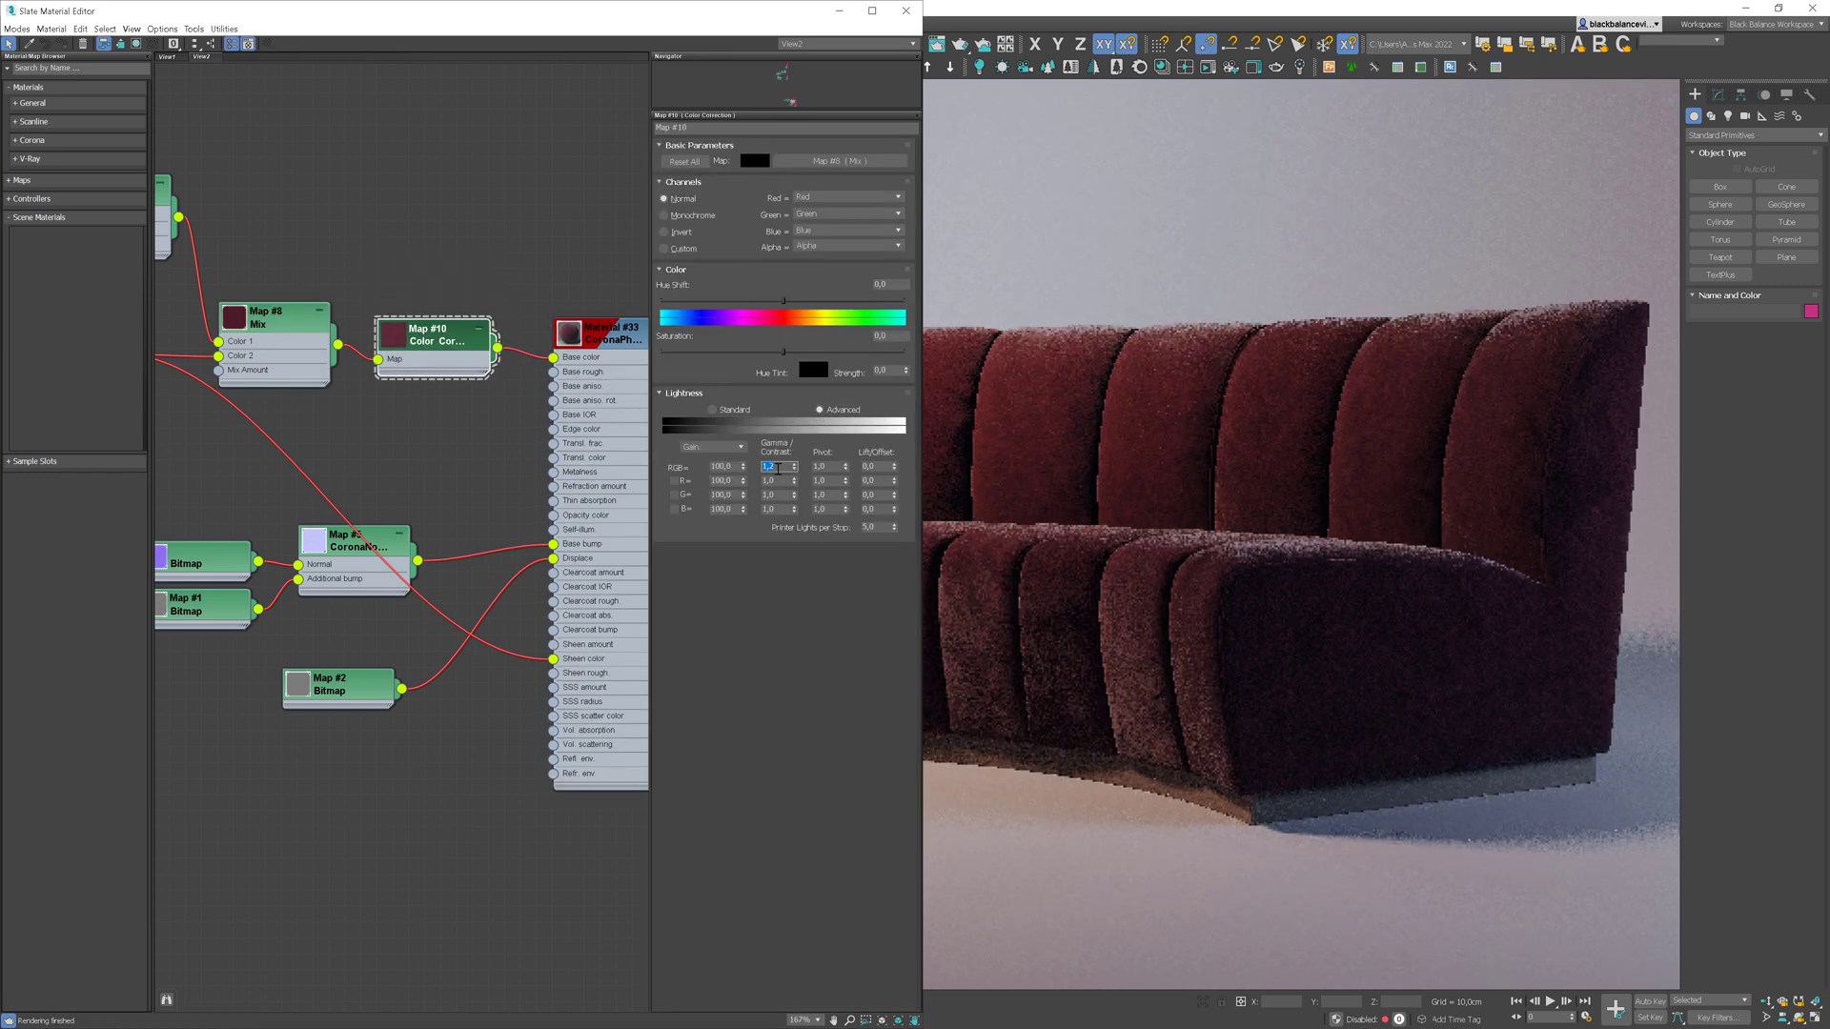
text(1,5)
key(Return)
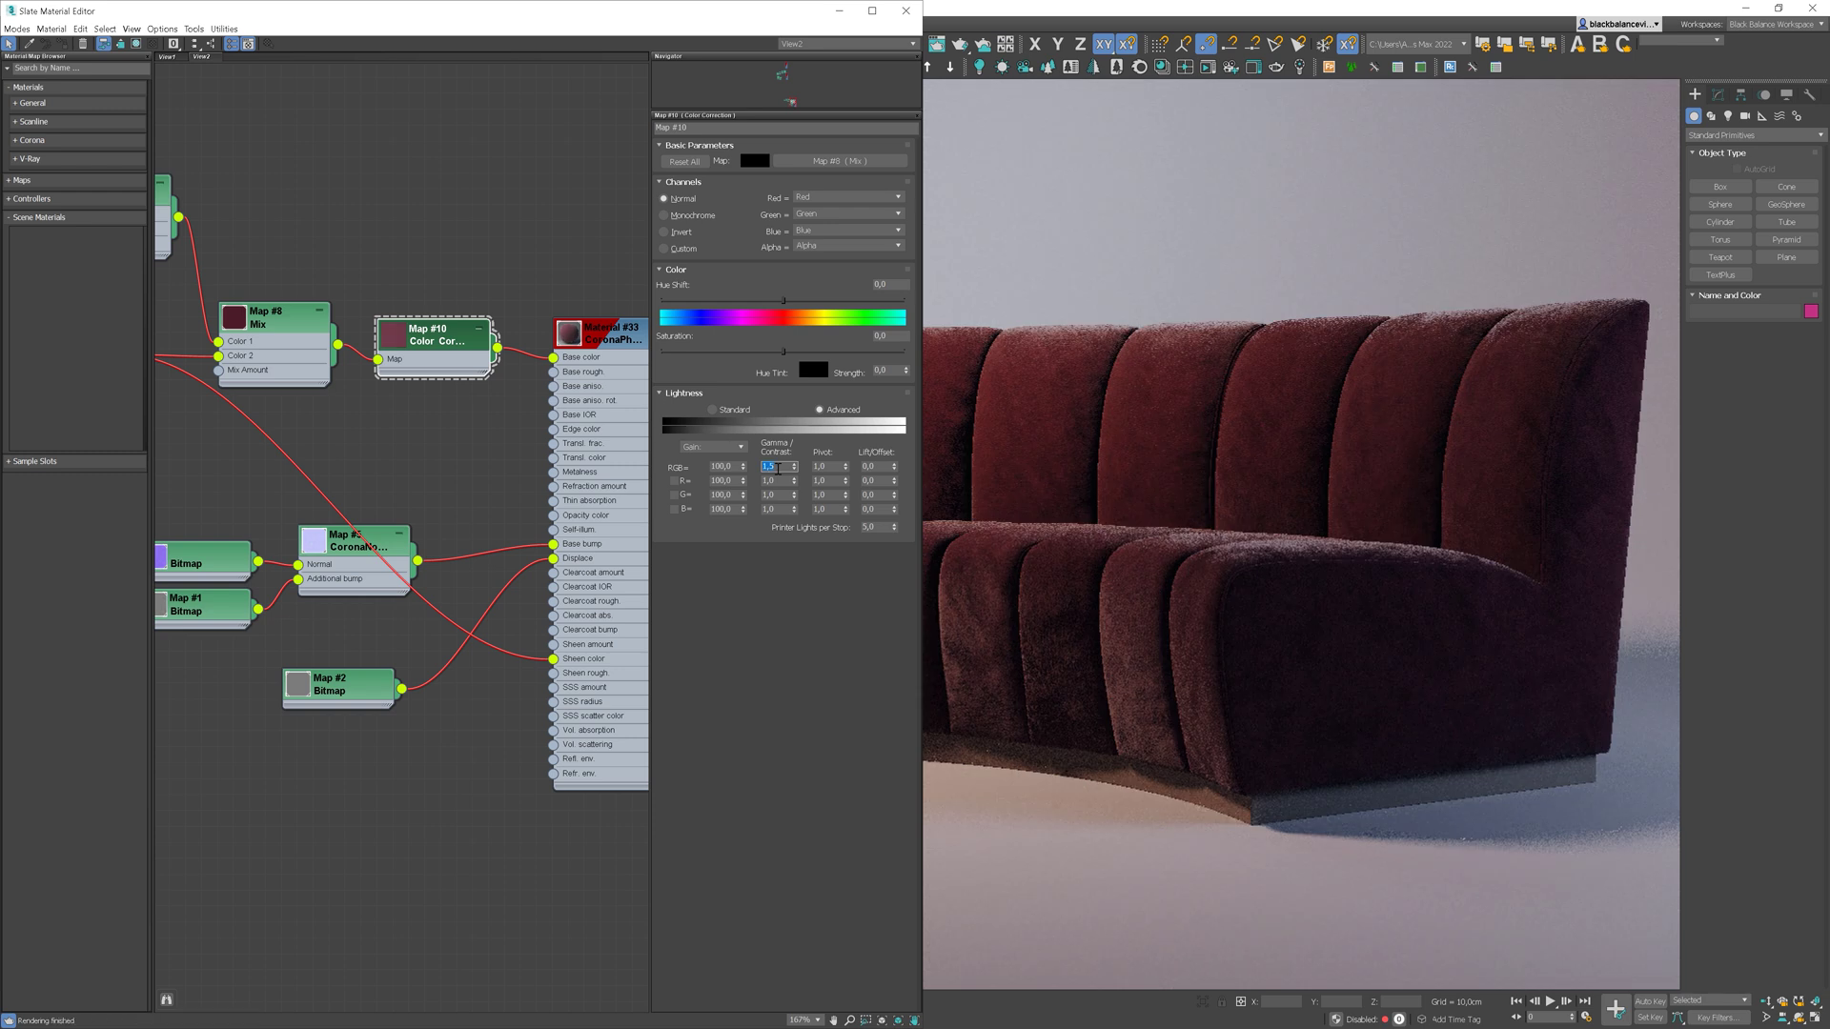
text(1,2)
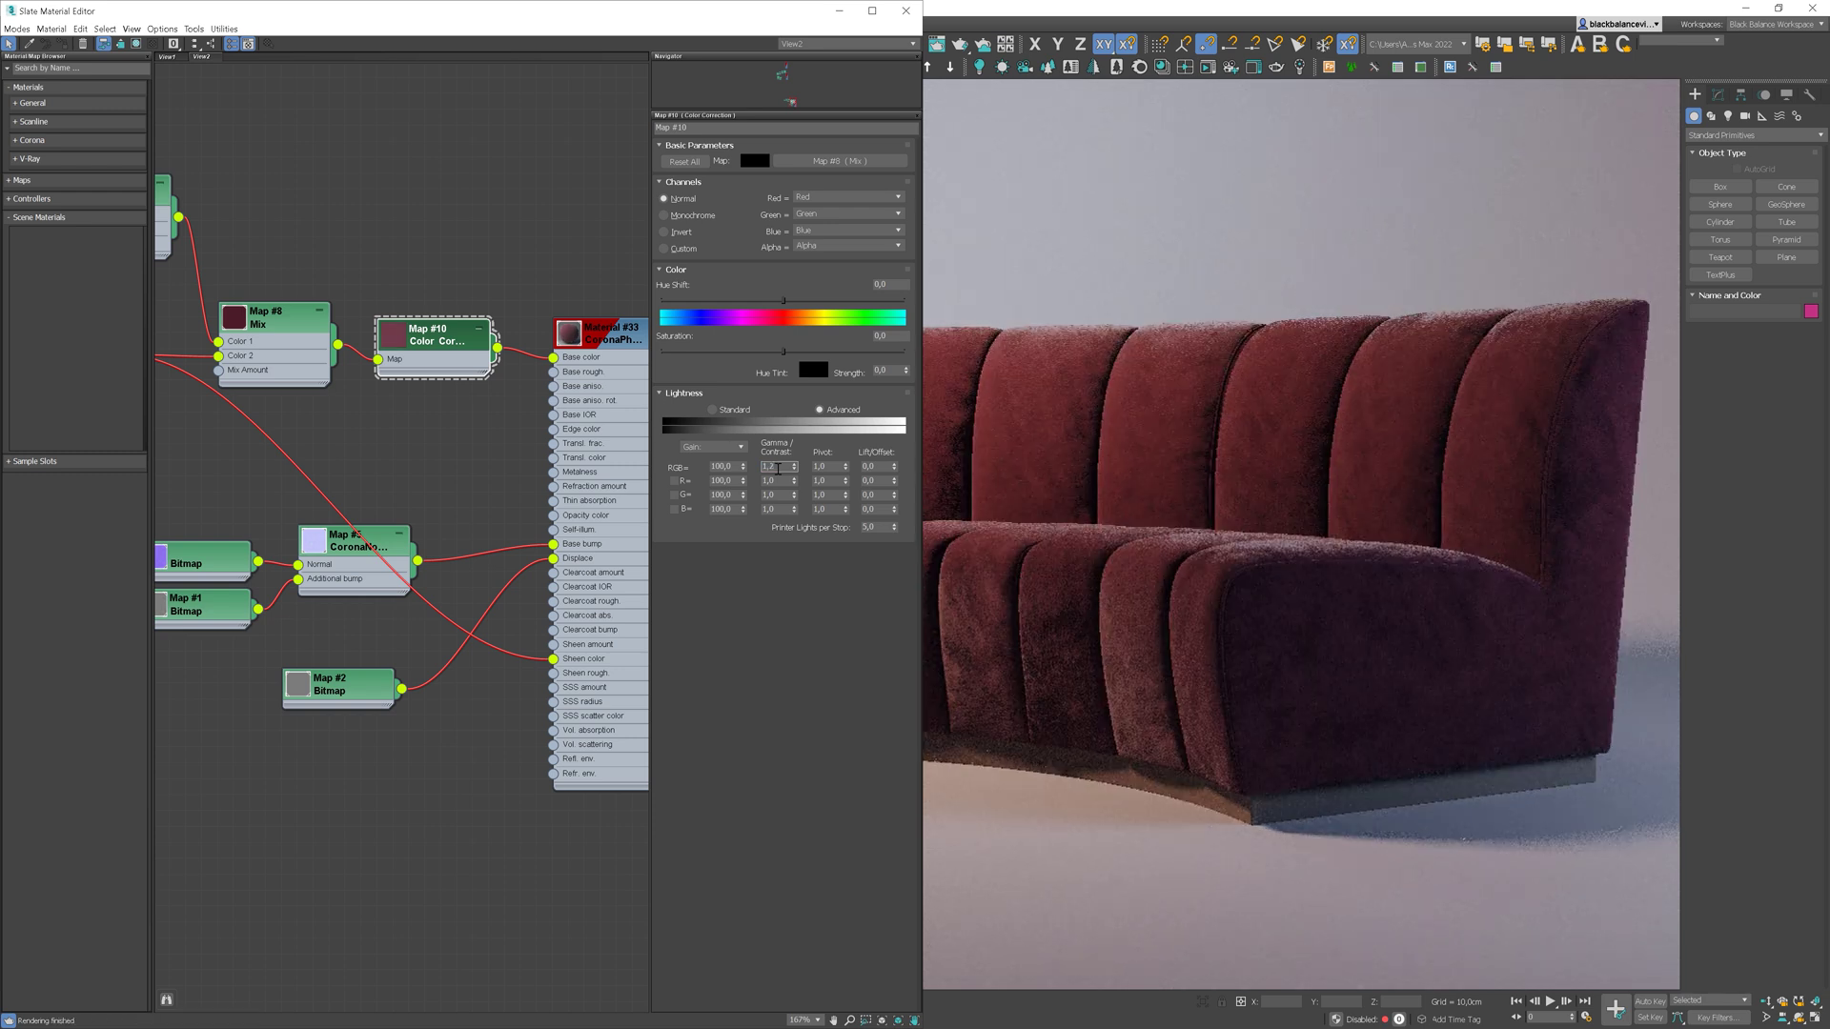
text(5)
key(Return)
double_click(724, 467)
text(110)
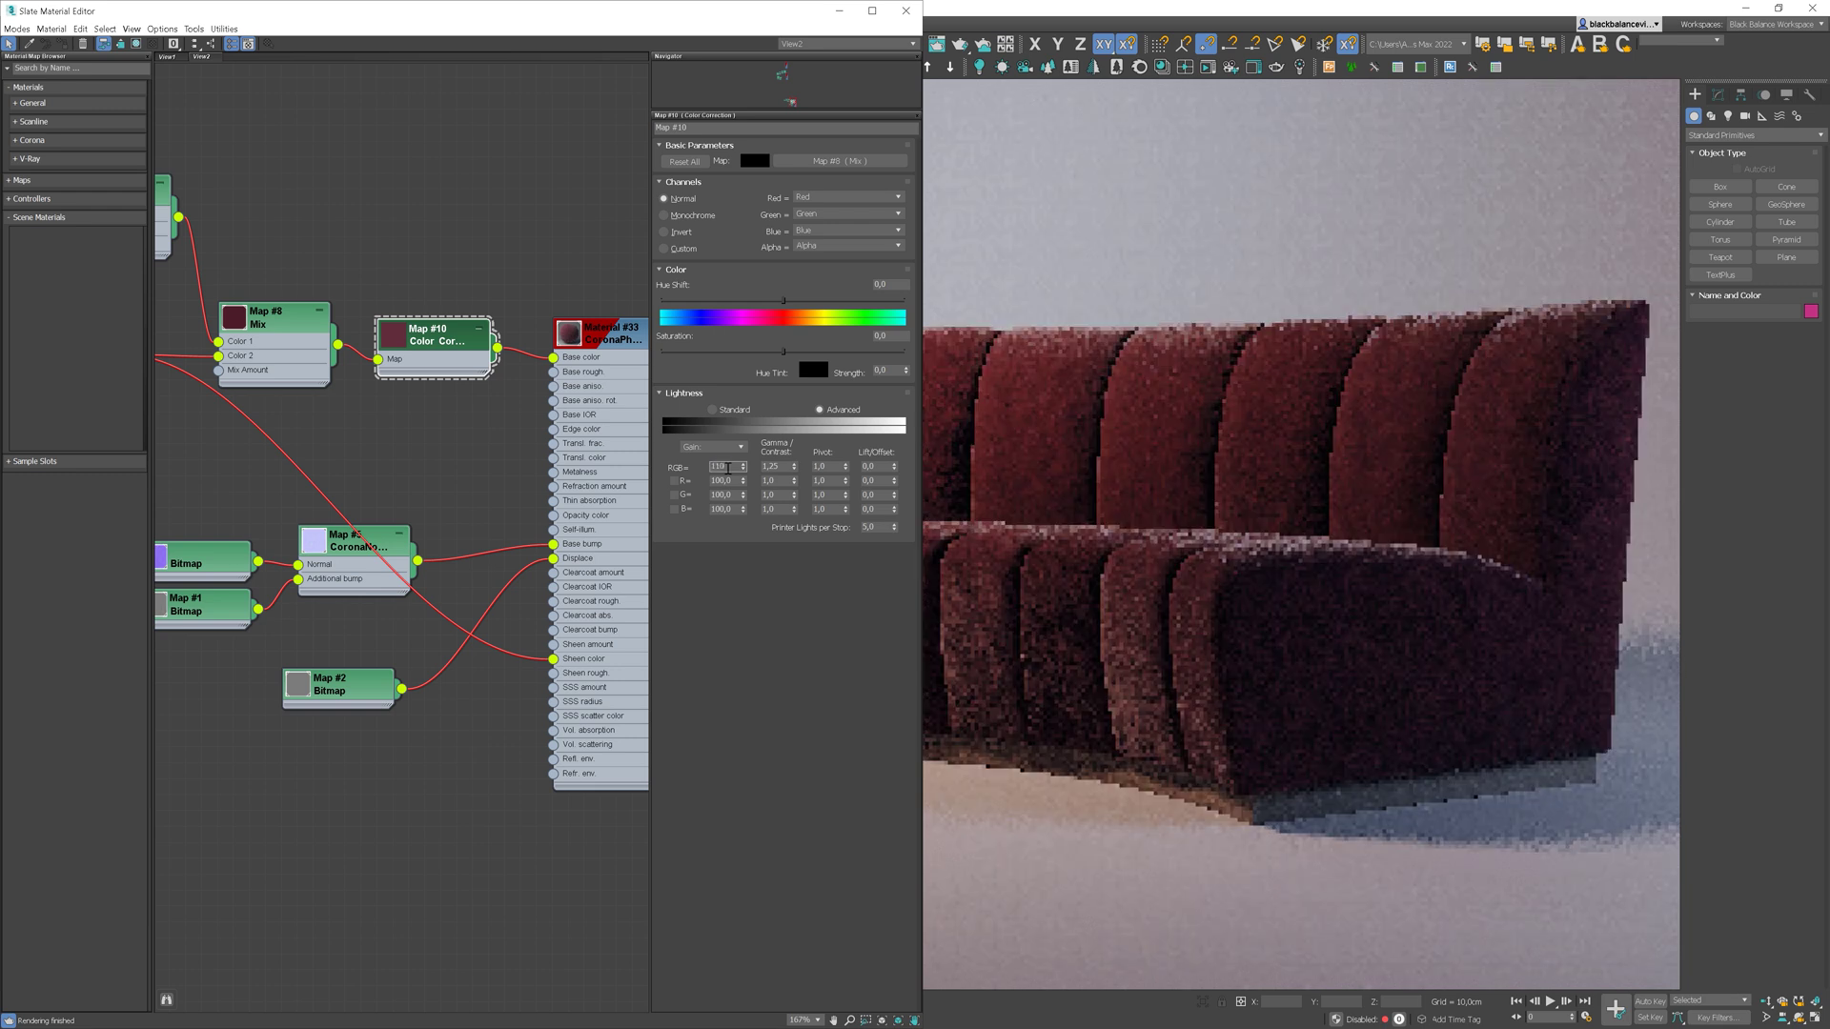
key(Return)
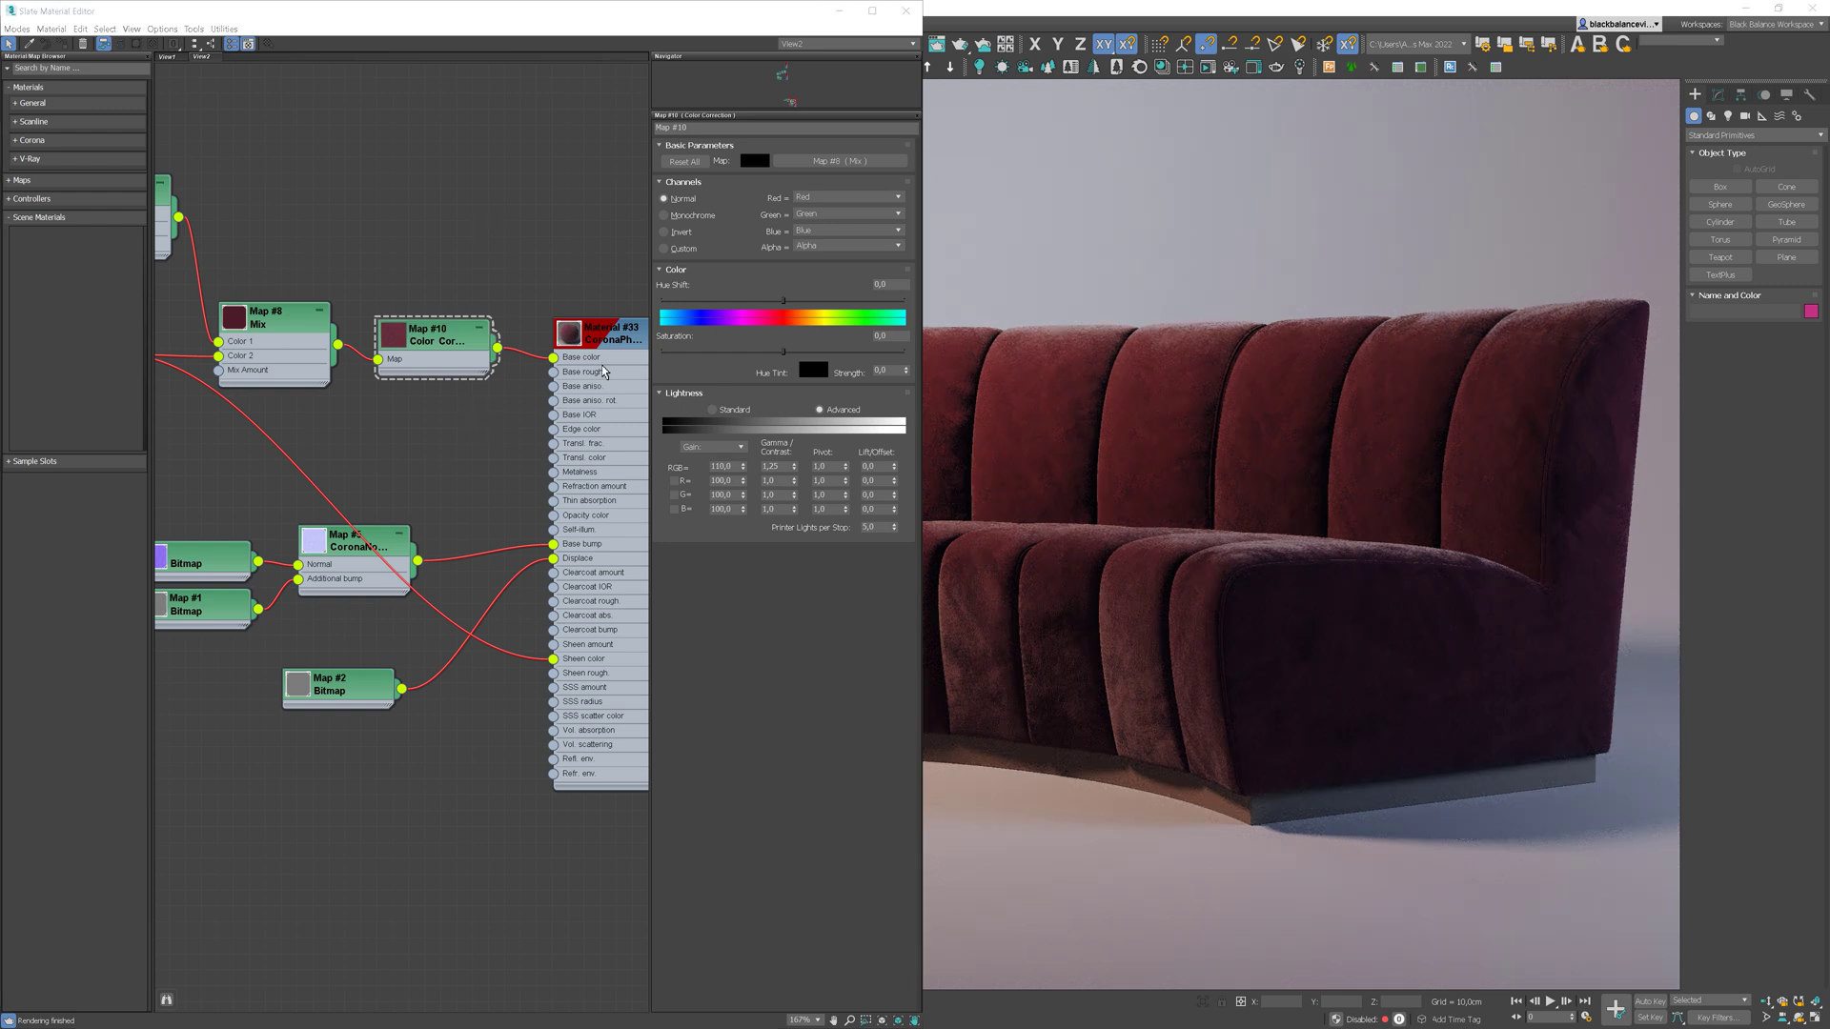
double_click(592, 338)
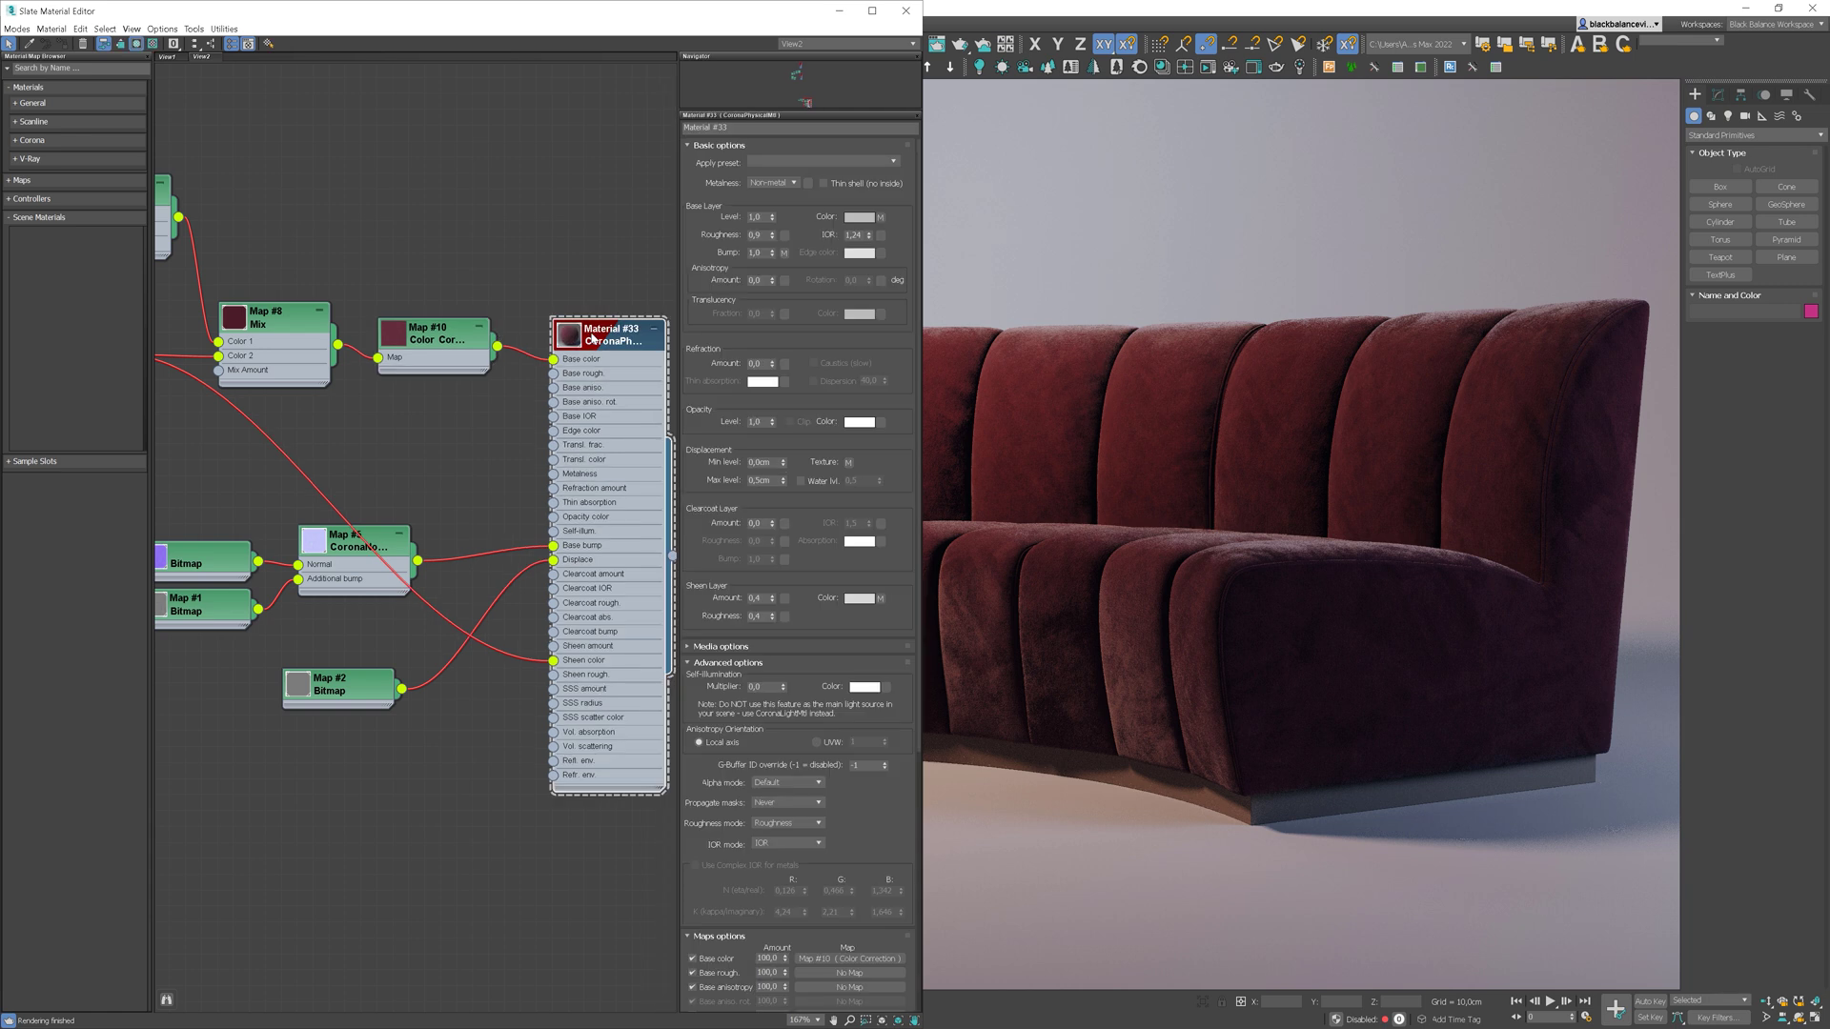
Step: Change the sheen colour to a pale pink with higher whiteness and saturation 58
click(860, 600)
click(340, 177)
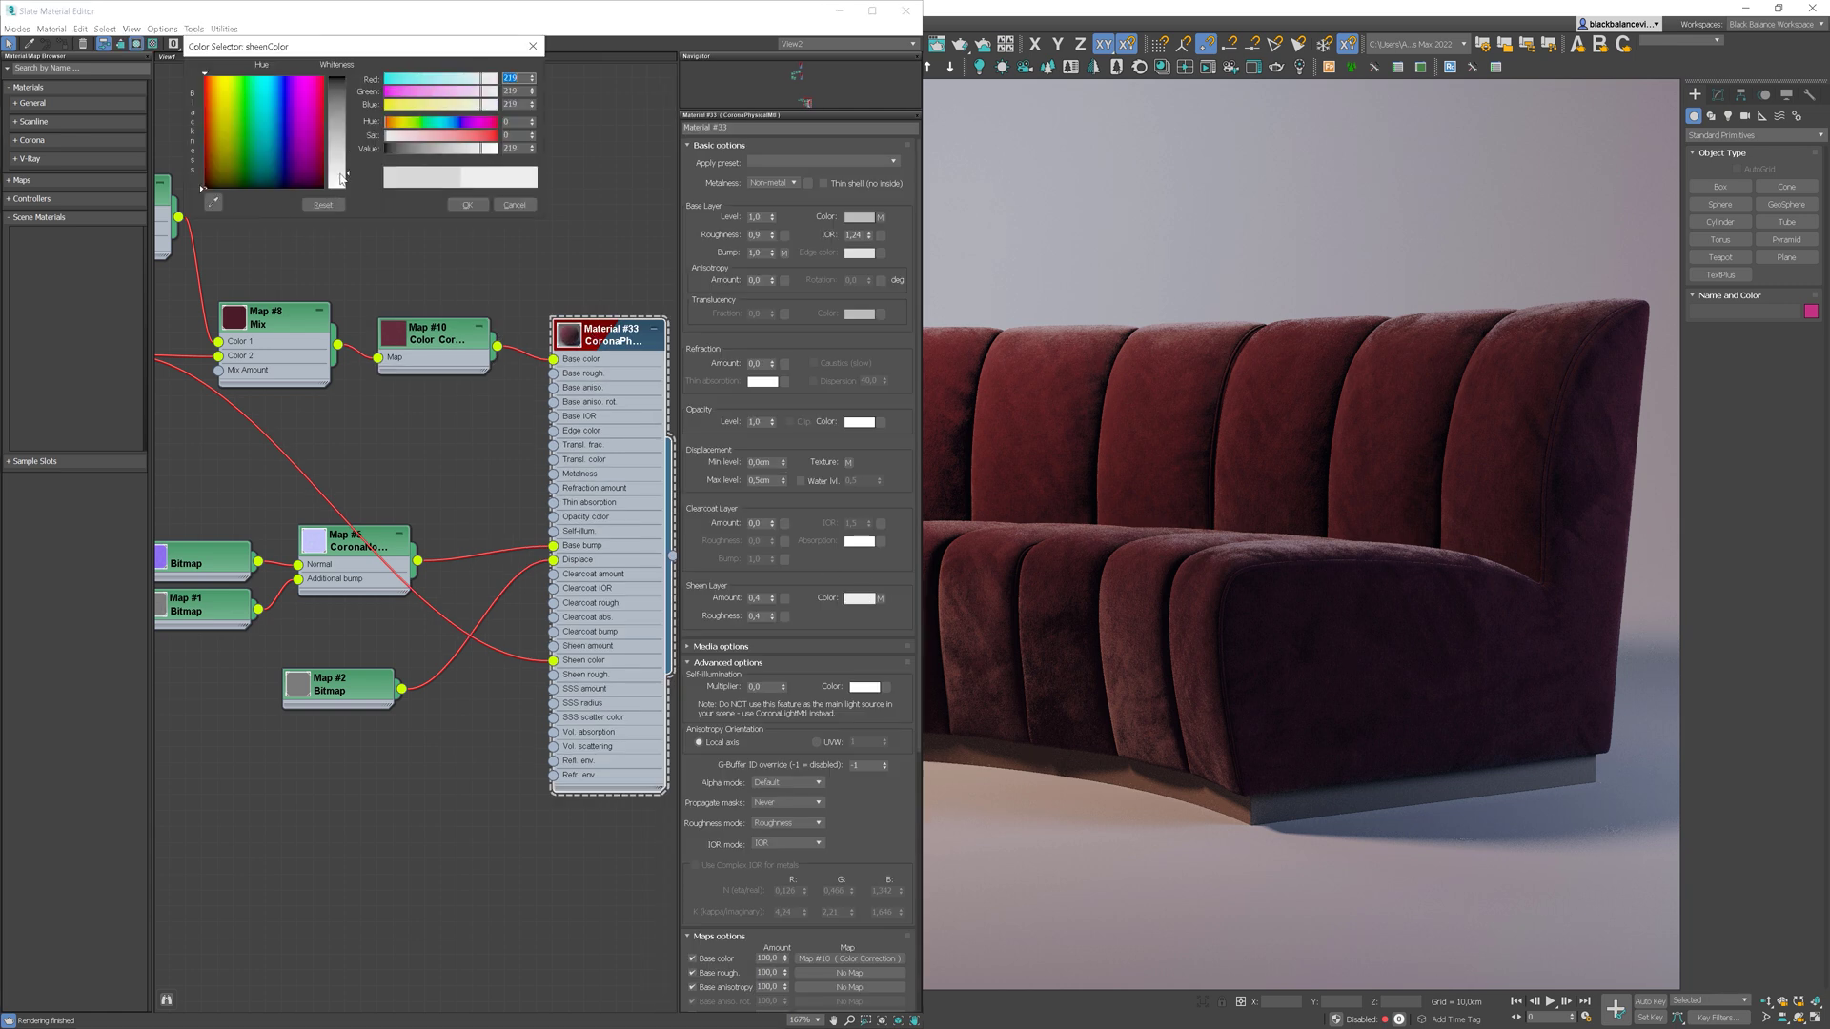
drag(341, 179, 346, 184)
click(412, 137)
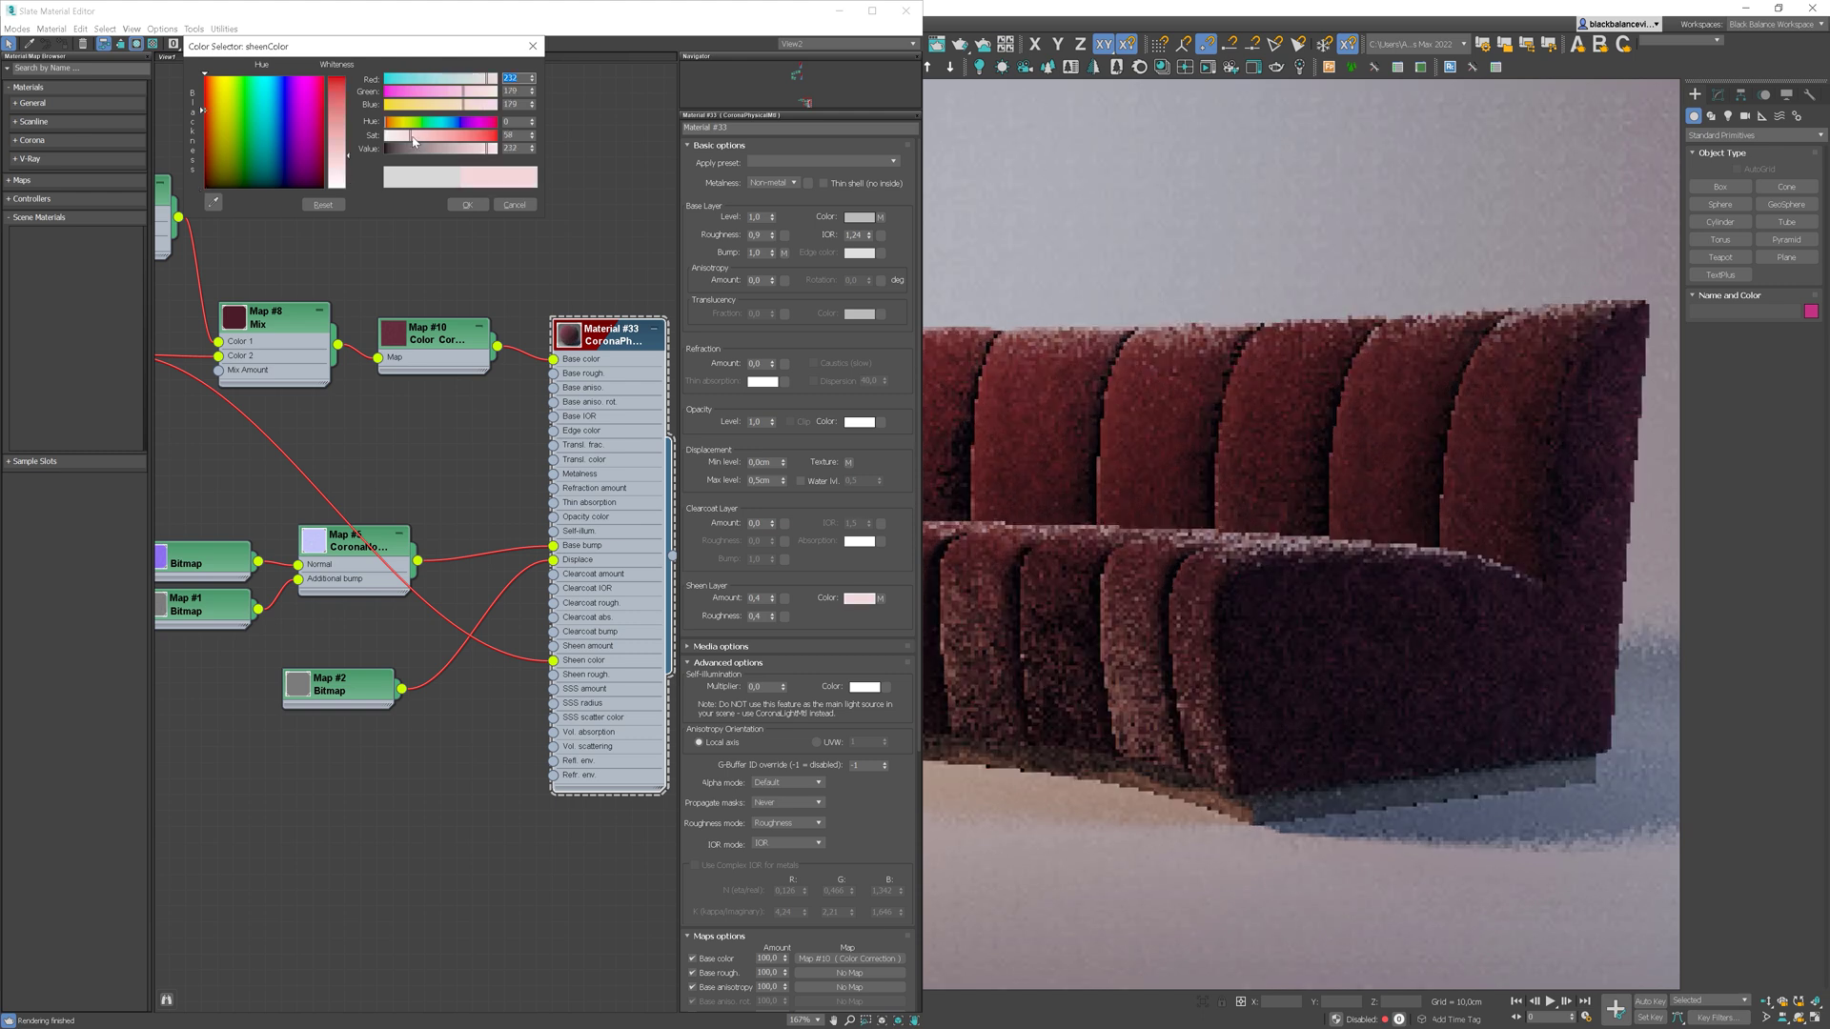
click(459, 205)
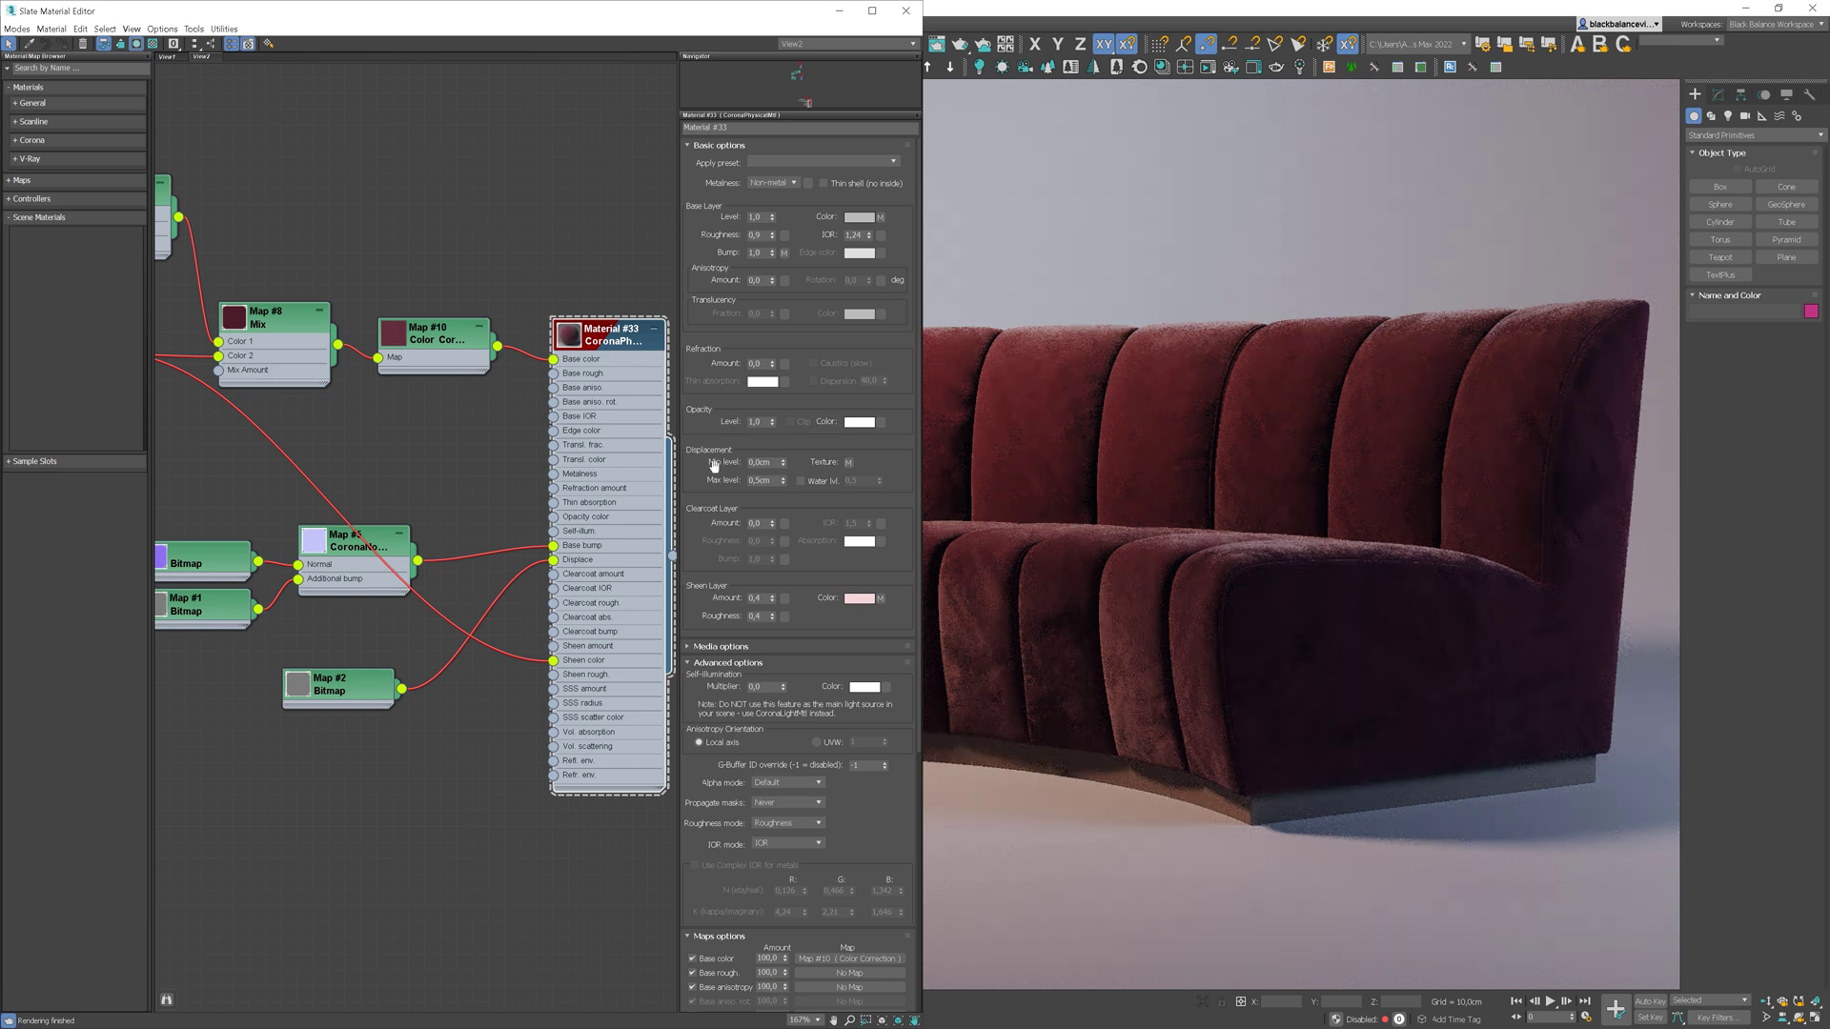
Step: Set the sheen amount to 0,5
double_click(758, 598)
text(0,5)
key(Return)
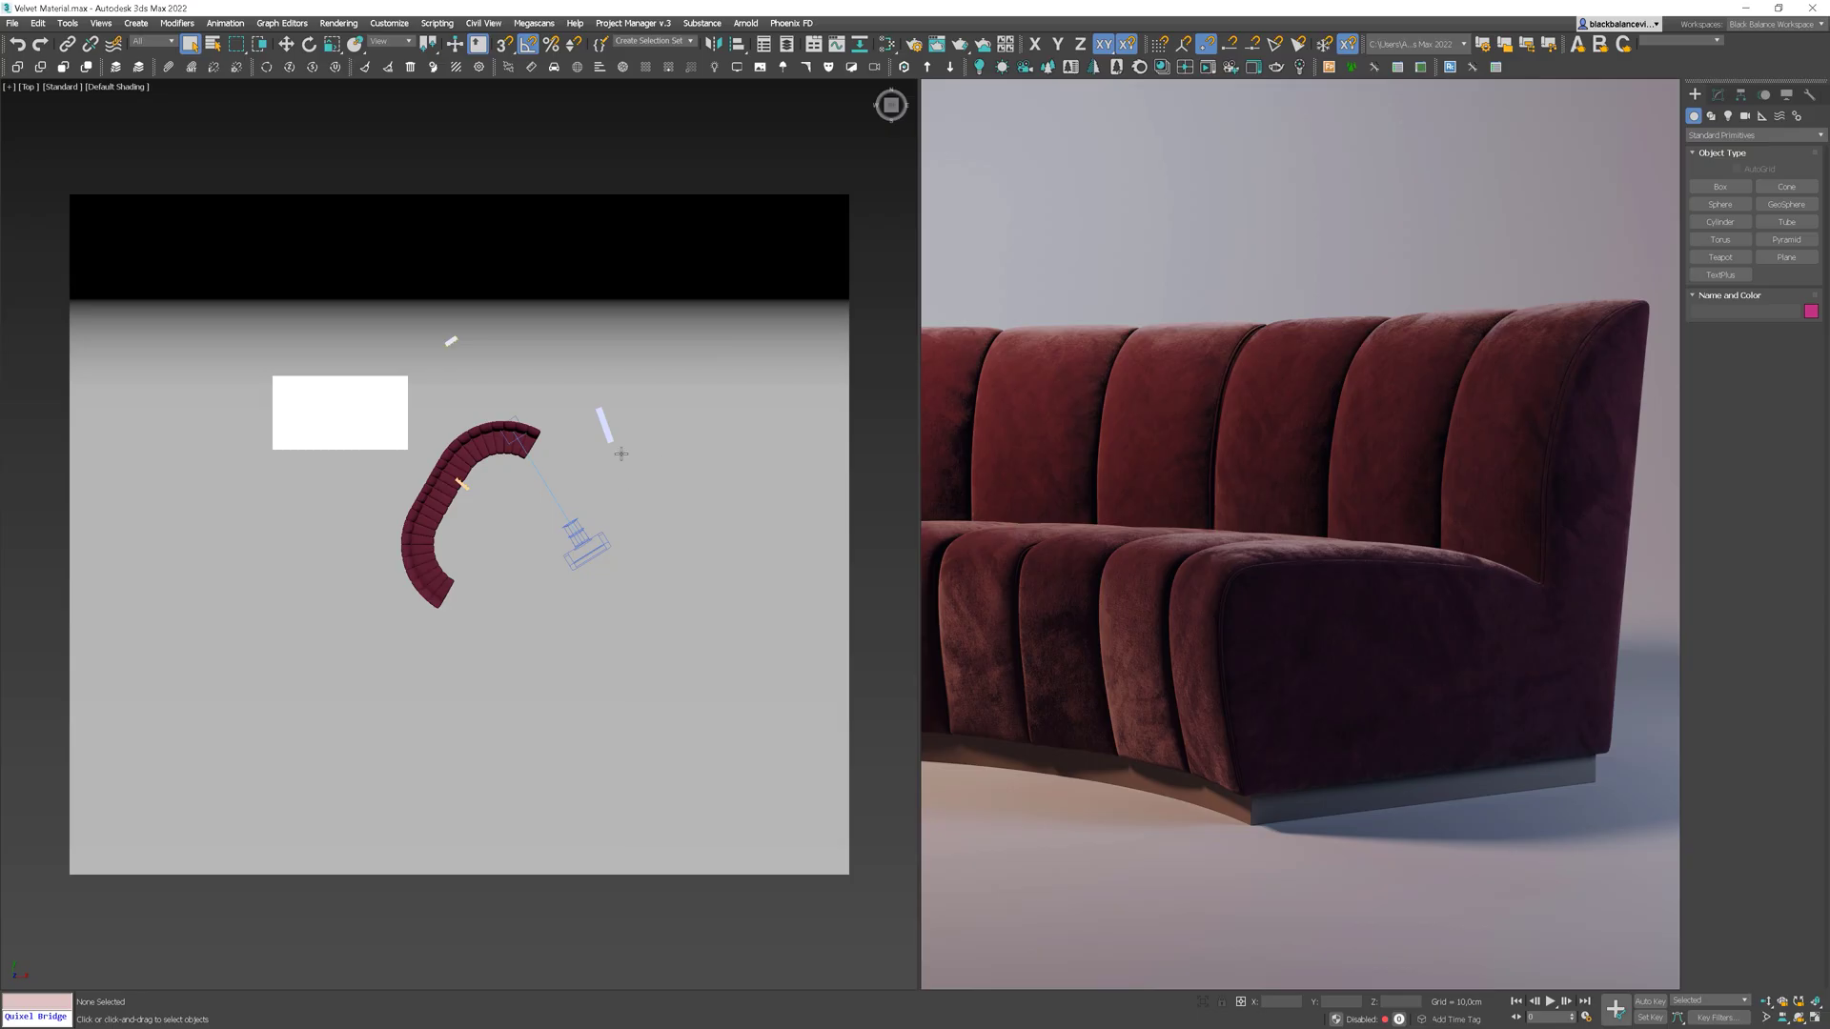
Step: Select the Fill Light in the zoomed Top view and show its Corona Light parameters
scroll(591, 433, up, 4)
click(611, 418)
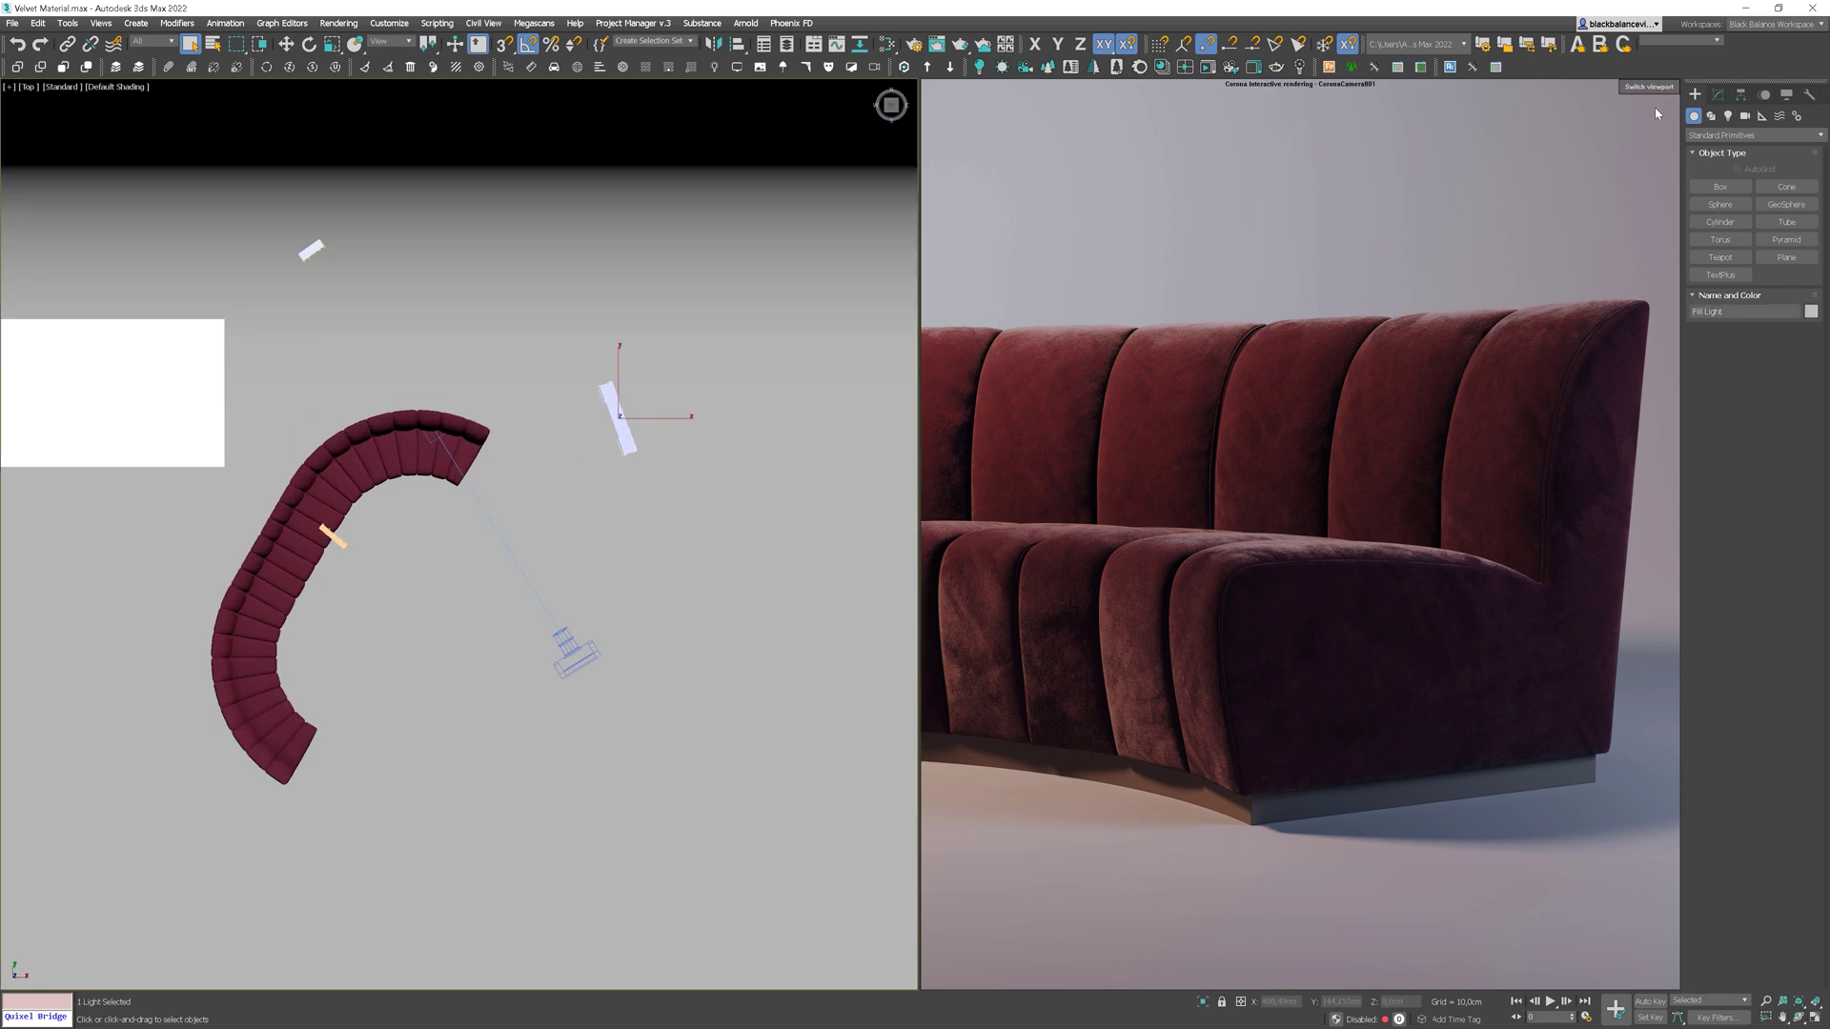
click(1721, 98)
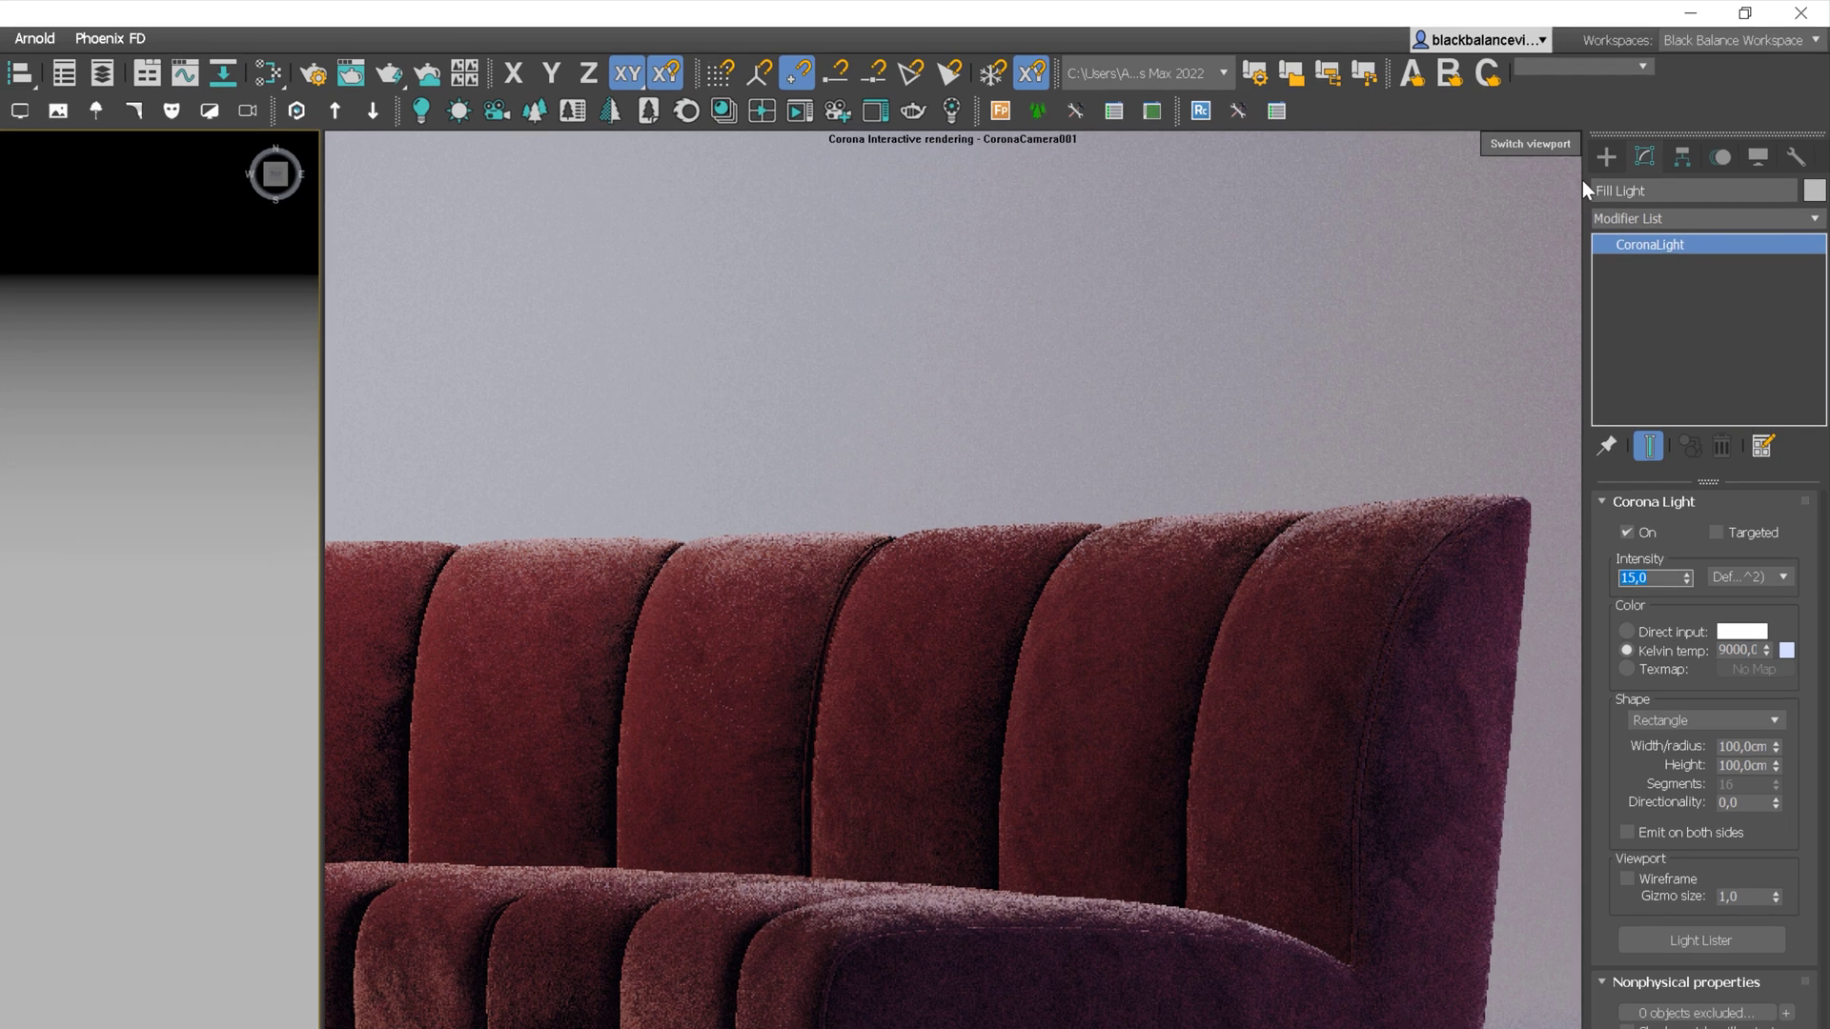
Step: Create a disk-shaped CoronaLight over the sofa in the Top view
click(1695, 95)
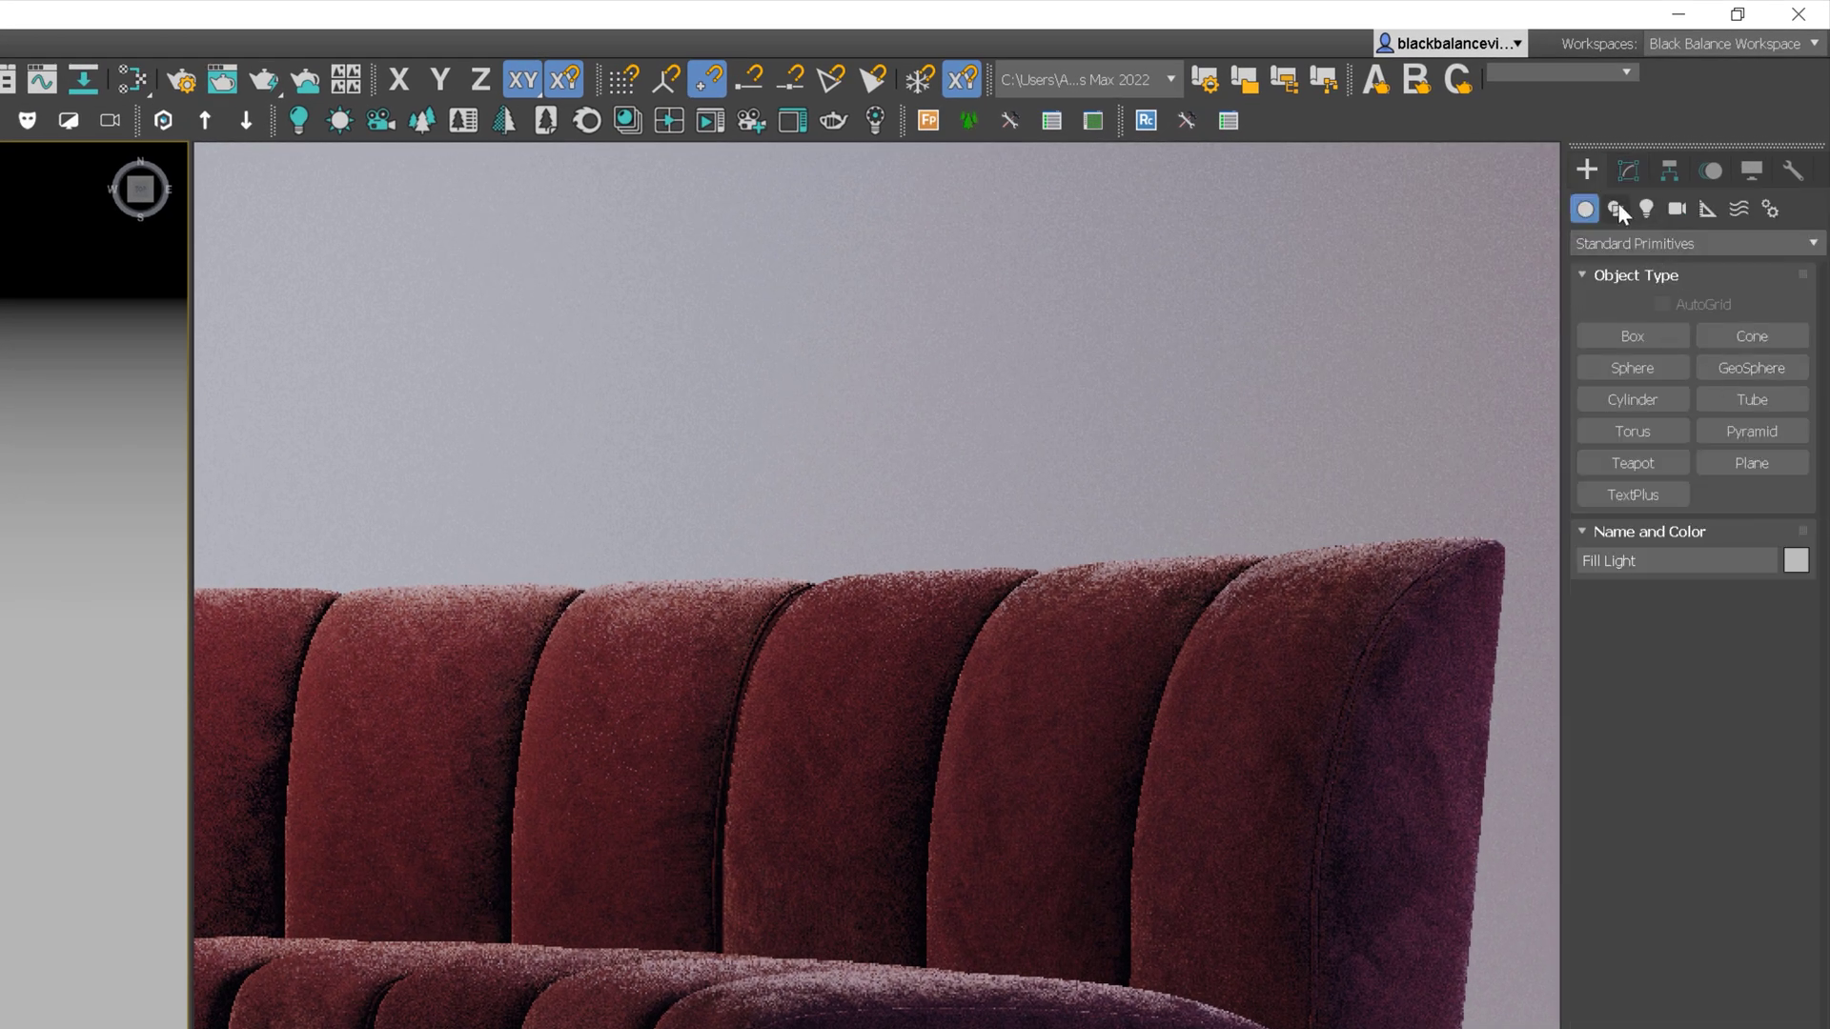
click(1646, 209)
click(1618, 246)
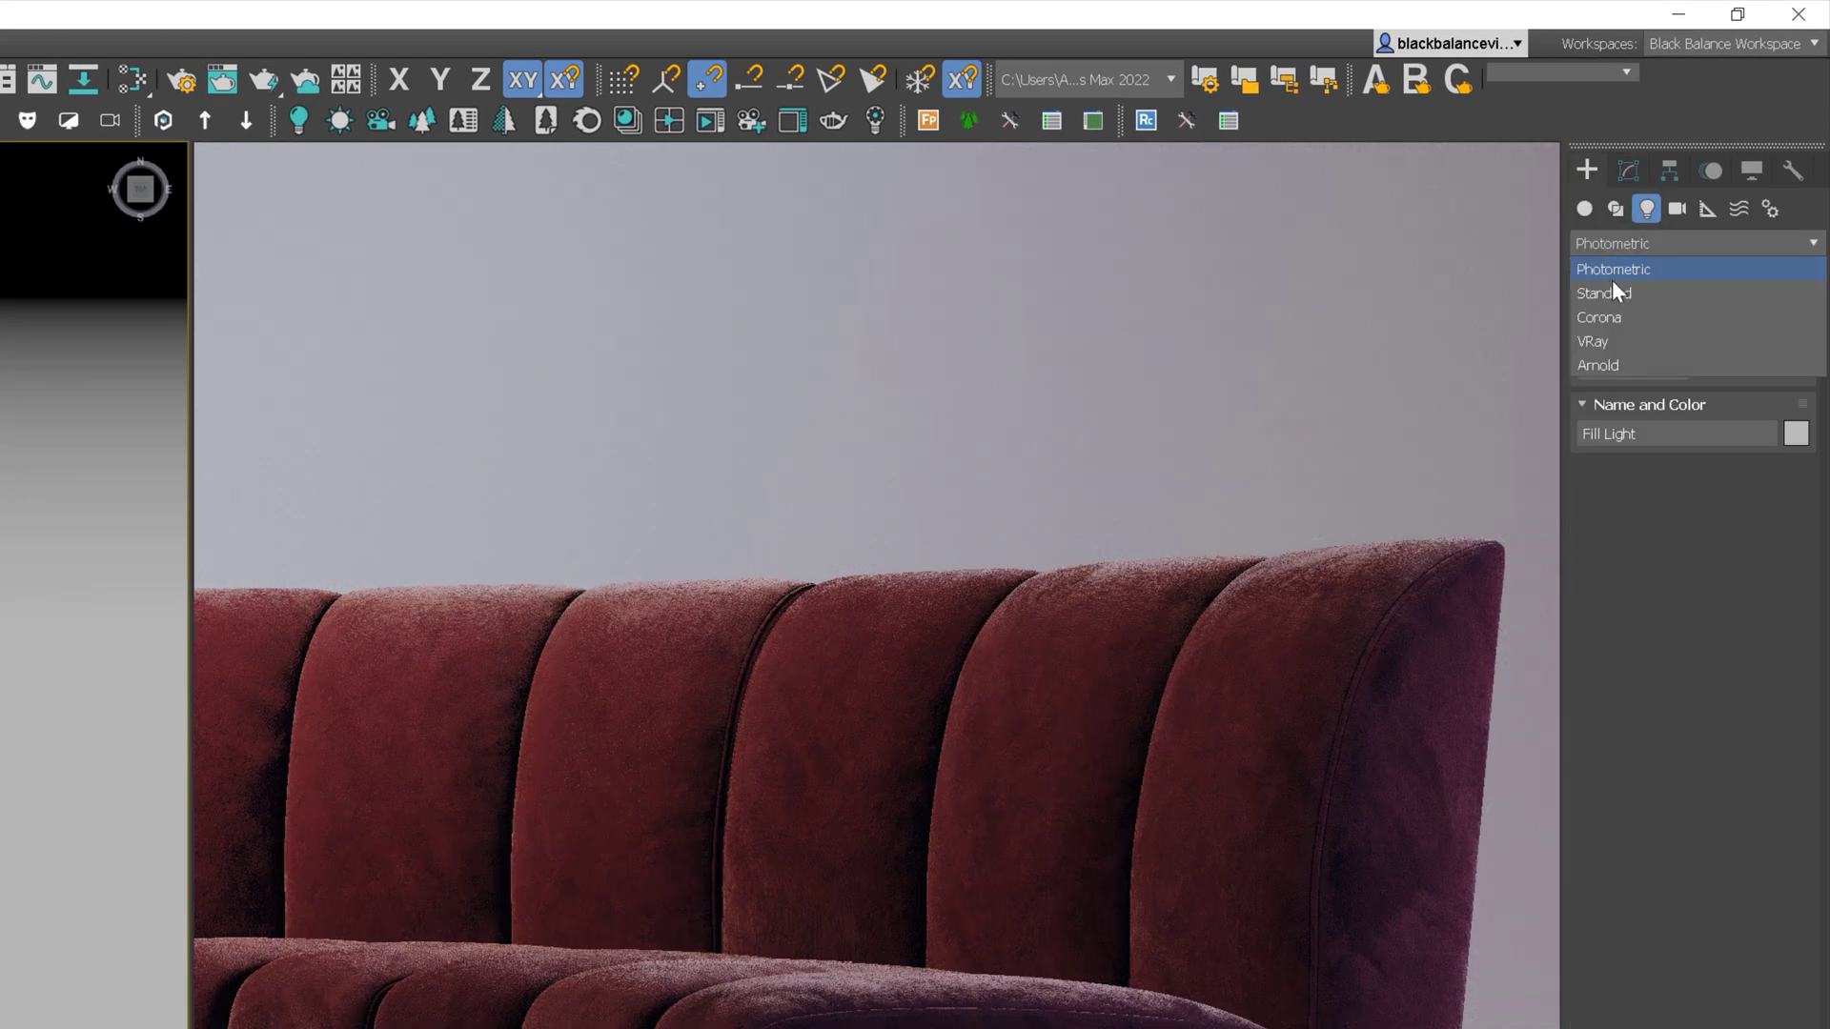
click(1609, 317)
click(1654, 345)
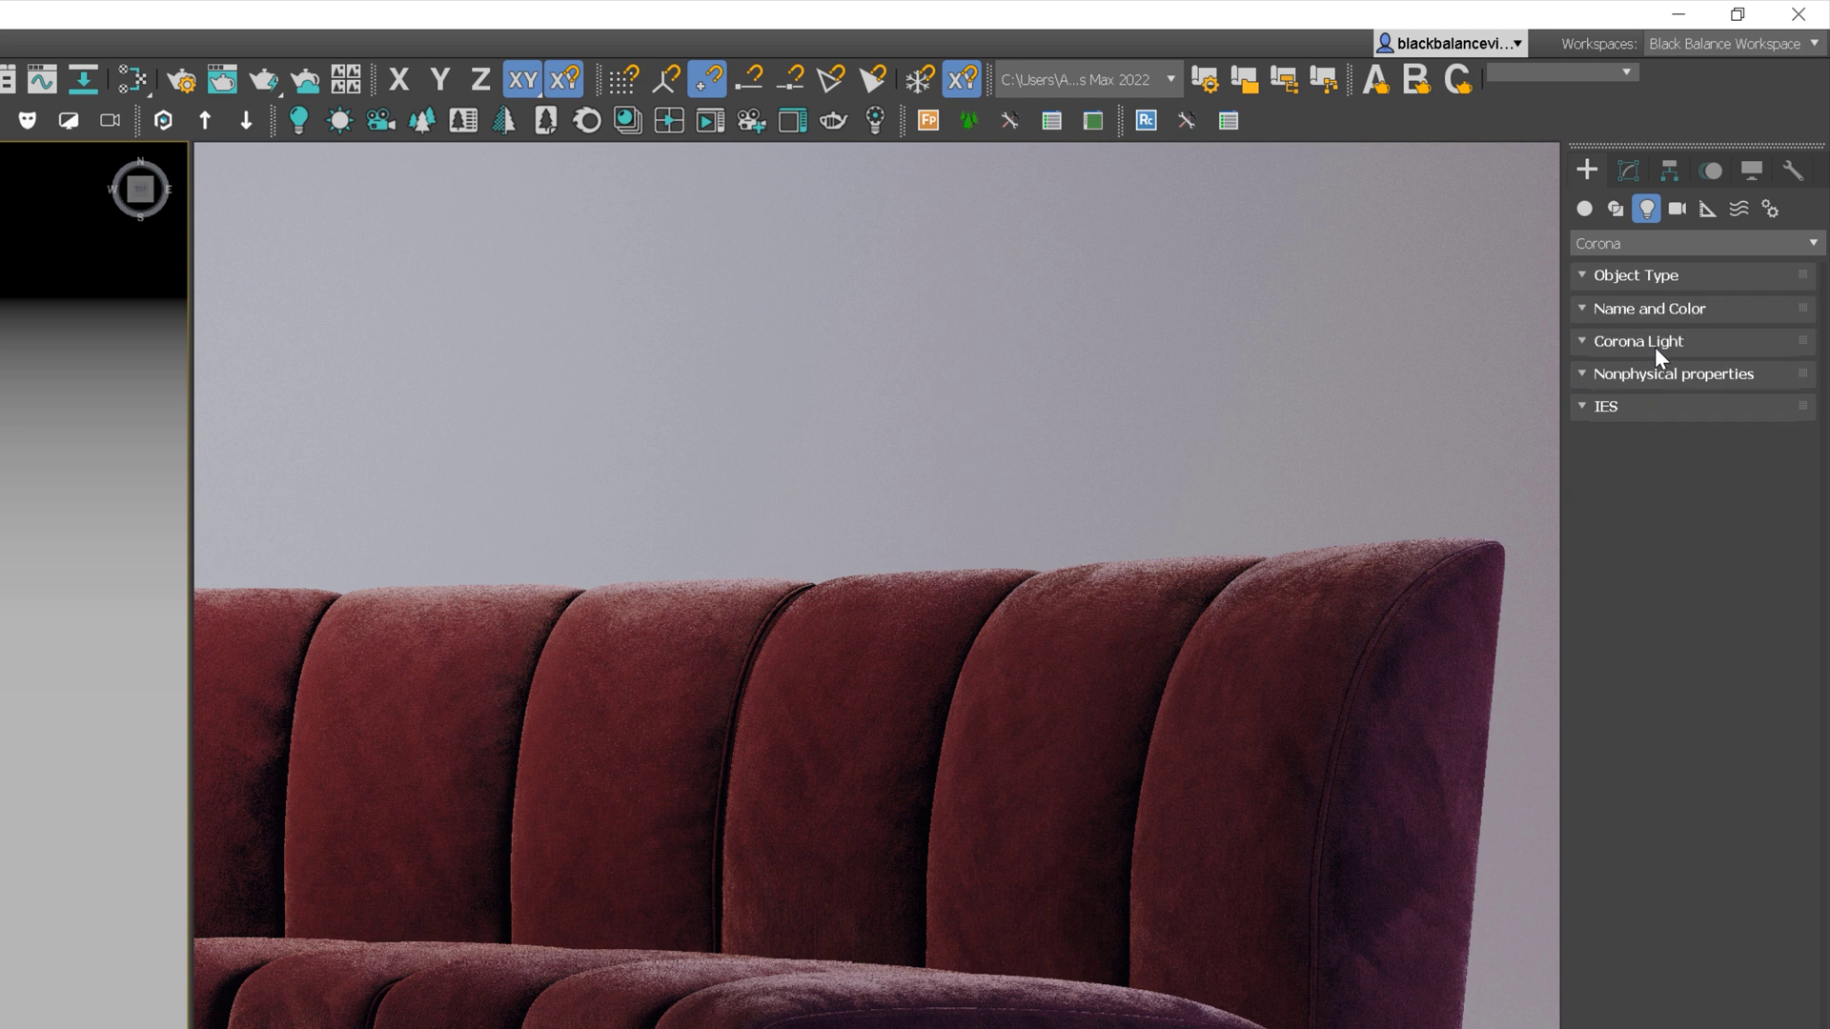
click(1654, 676)
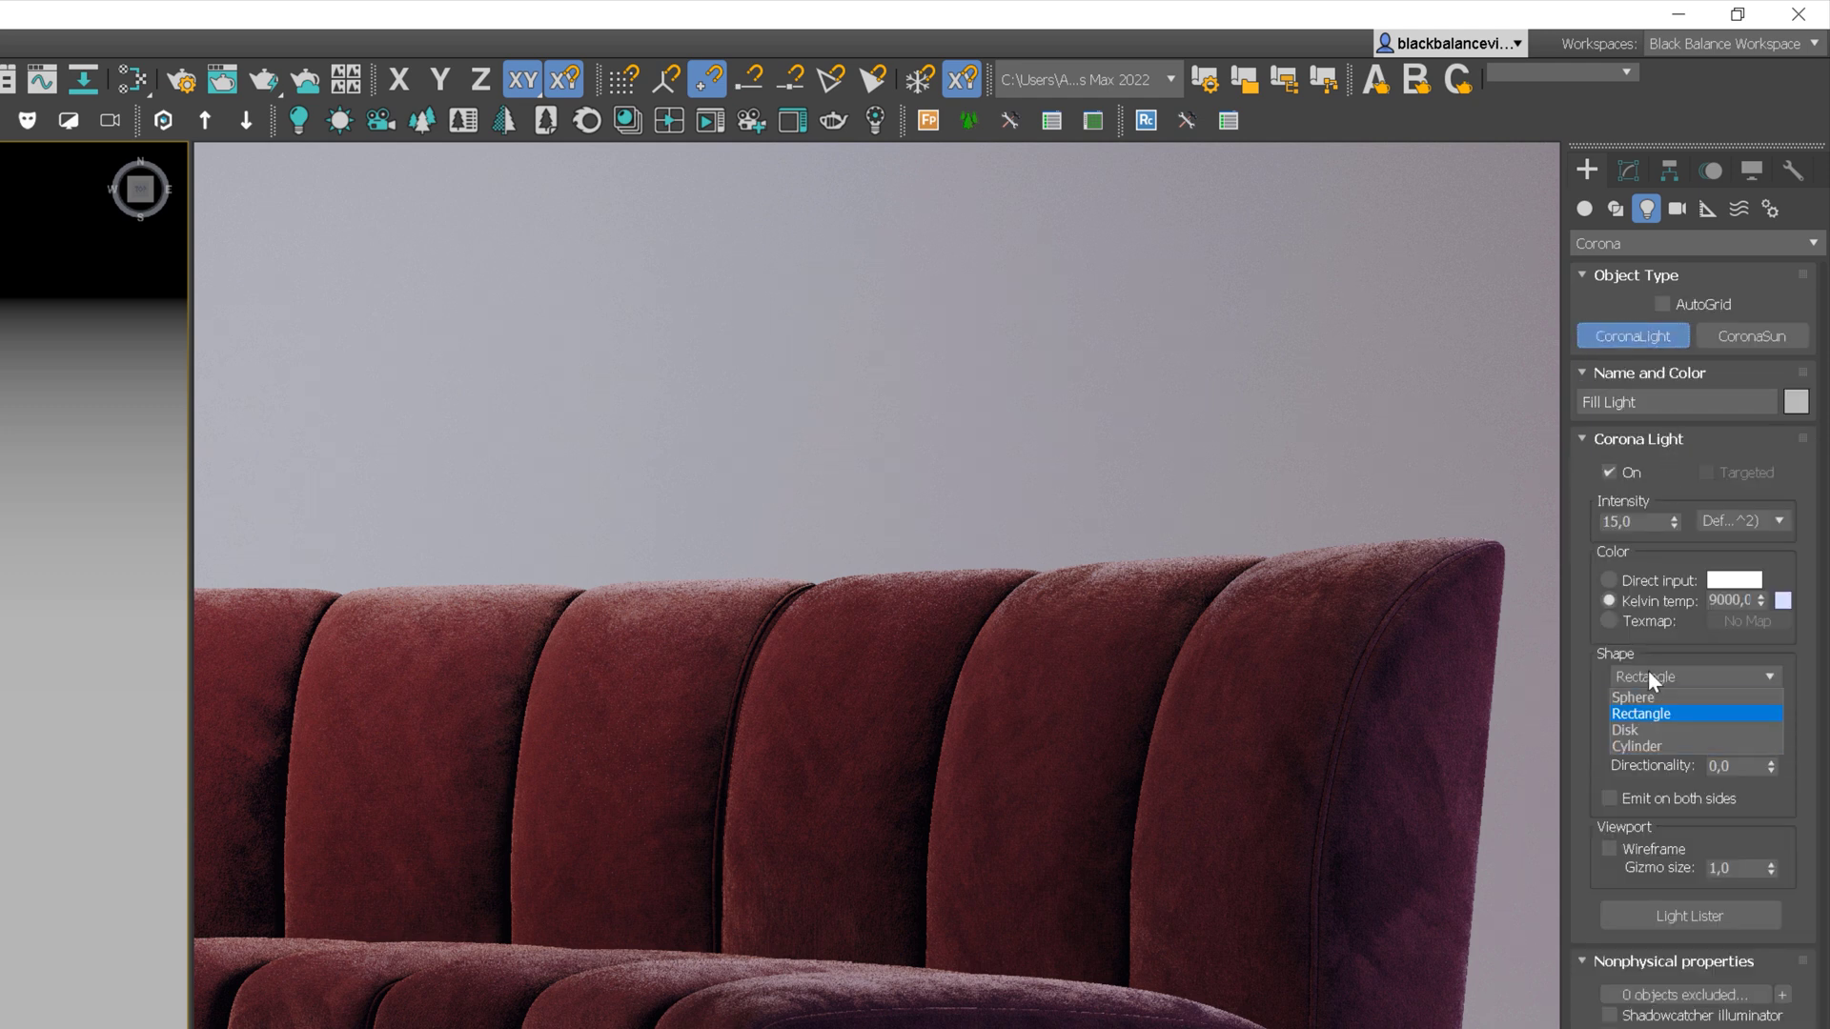
click(1640, 730)
drag(220, 486, 229, 489)
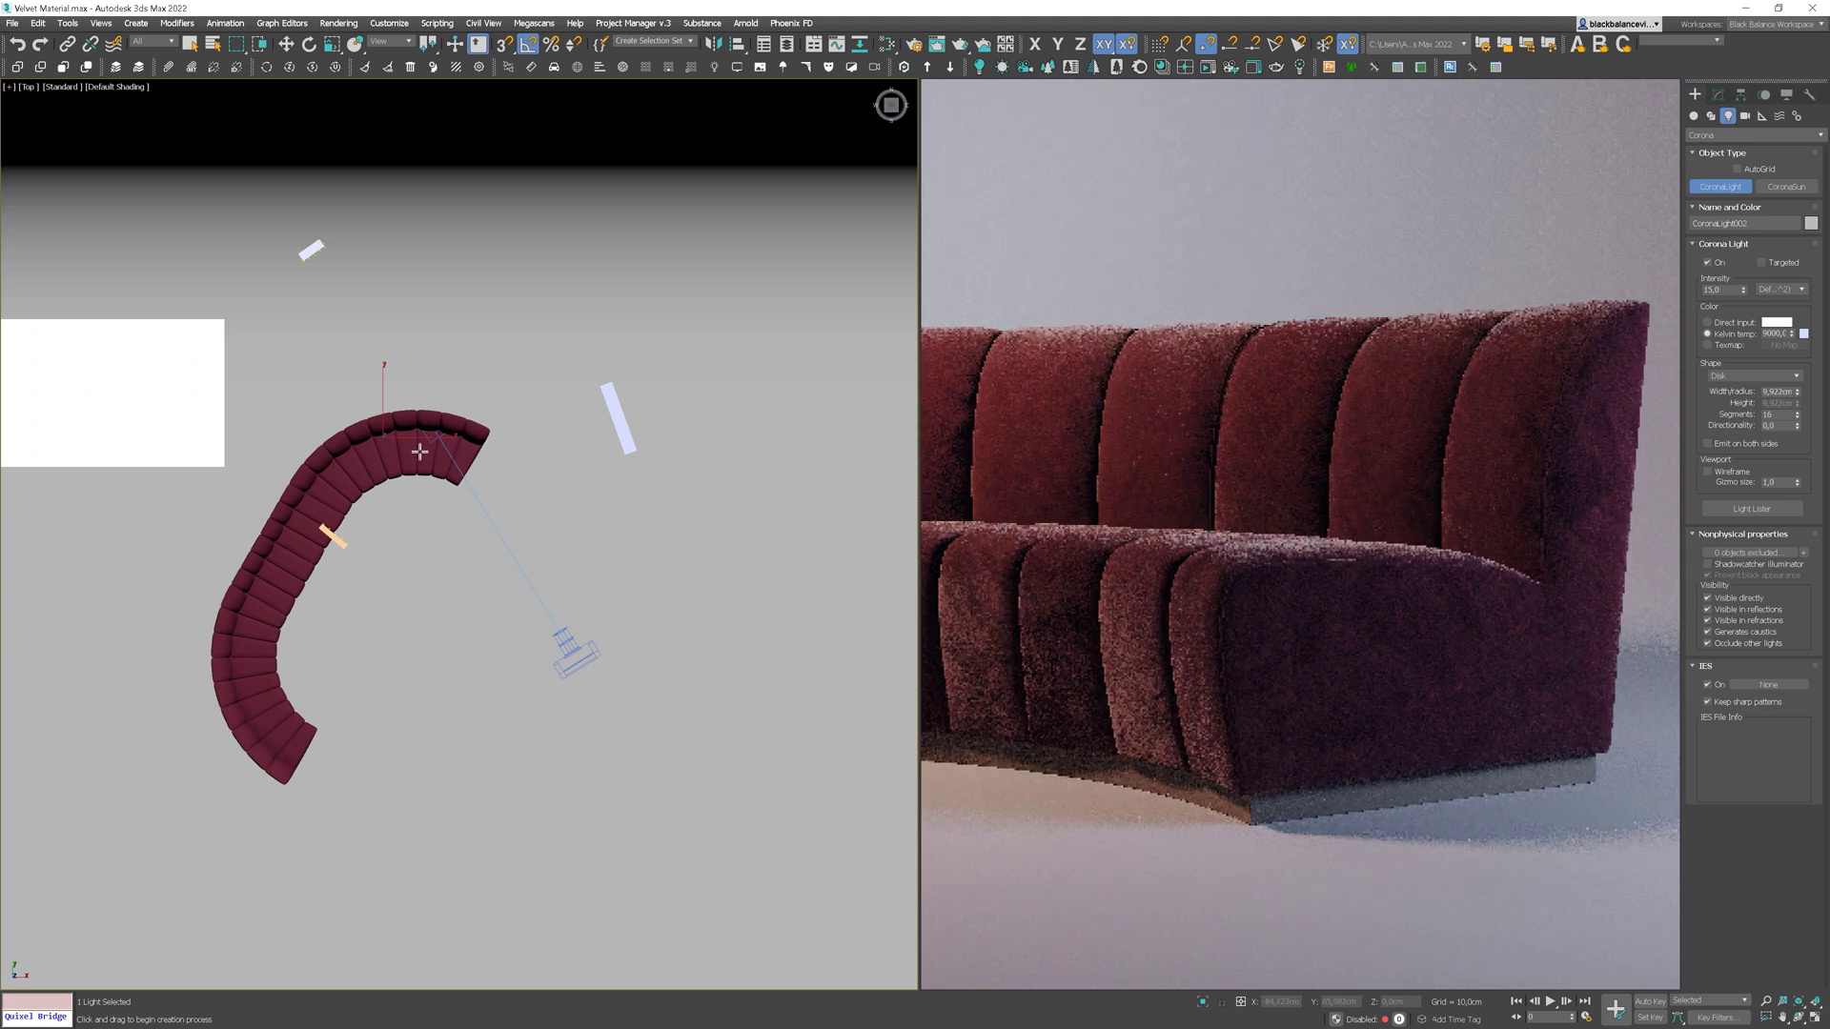
Step: Raise the new disk light above the sofa in the Front view
key(f)
scroll(419, 449, up, 5)
scroll(419, 449, down, 6)
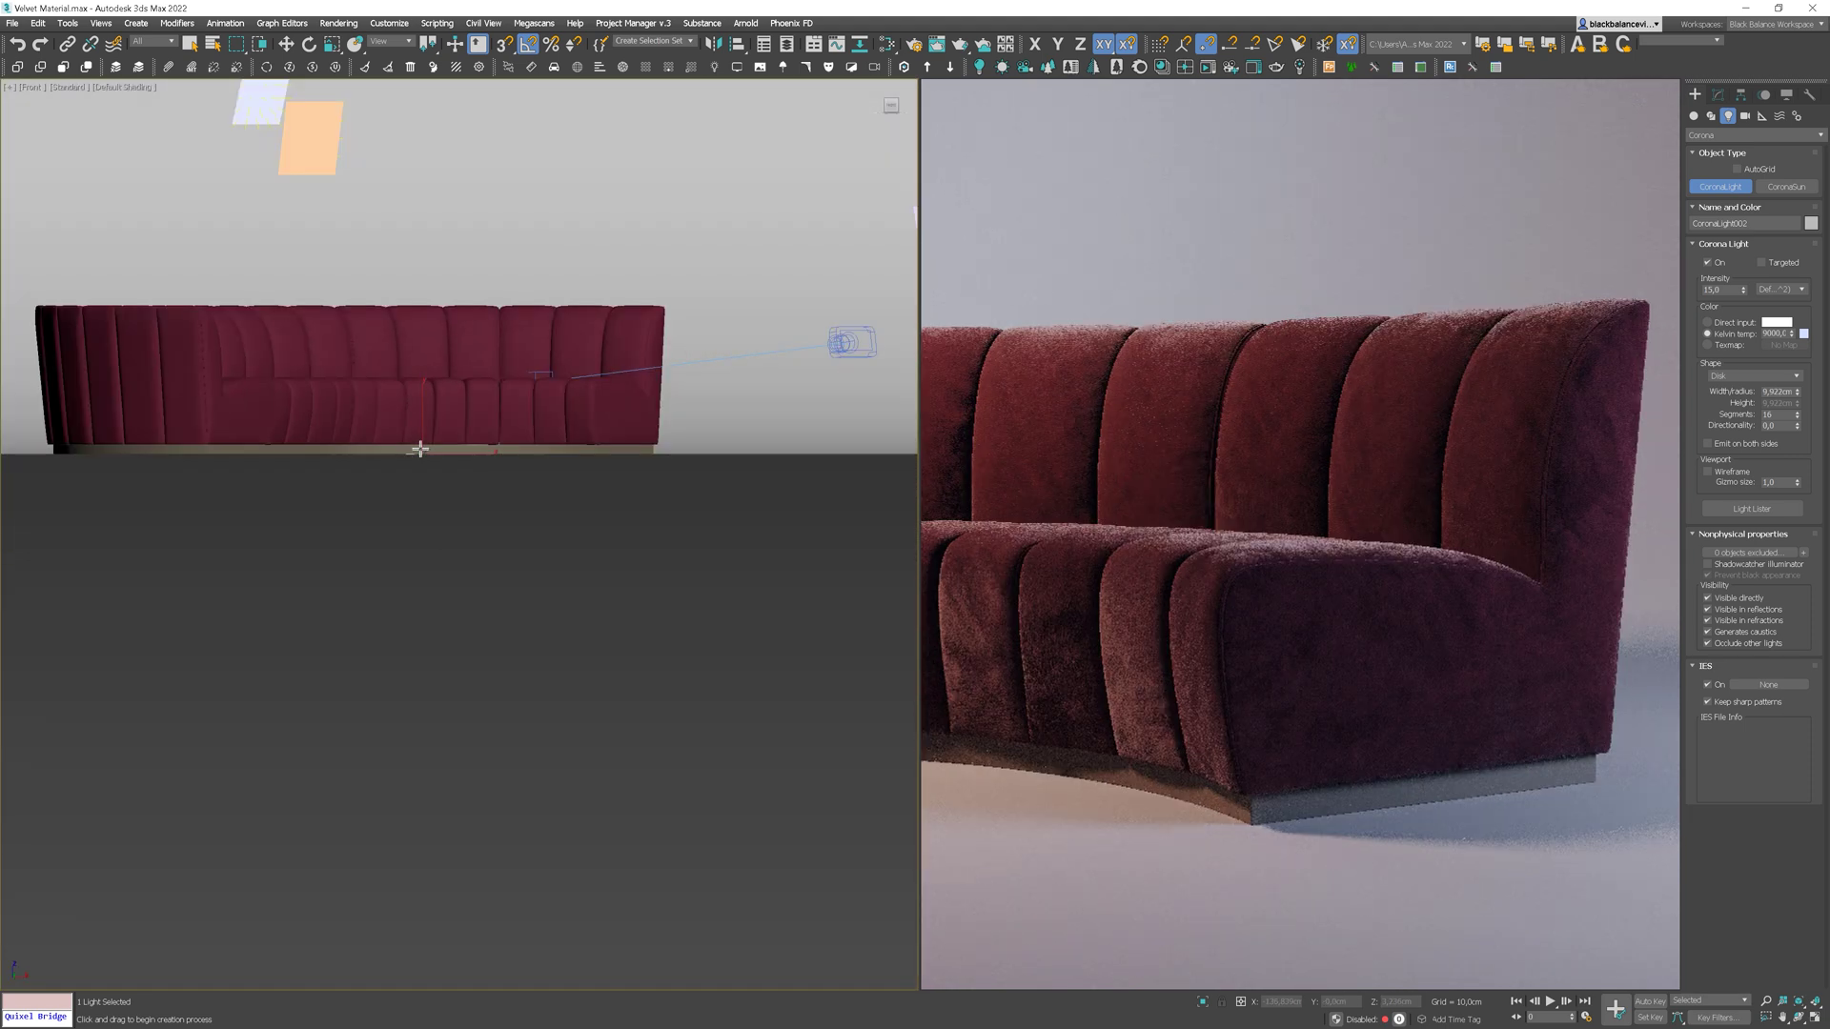
key(w)
drag(425, 427, 440, 221)
key(t)
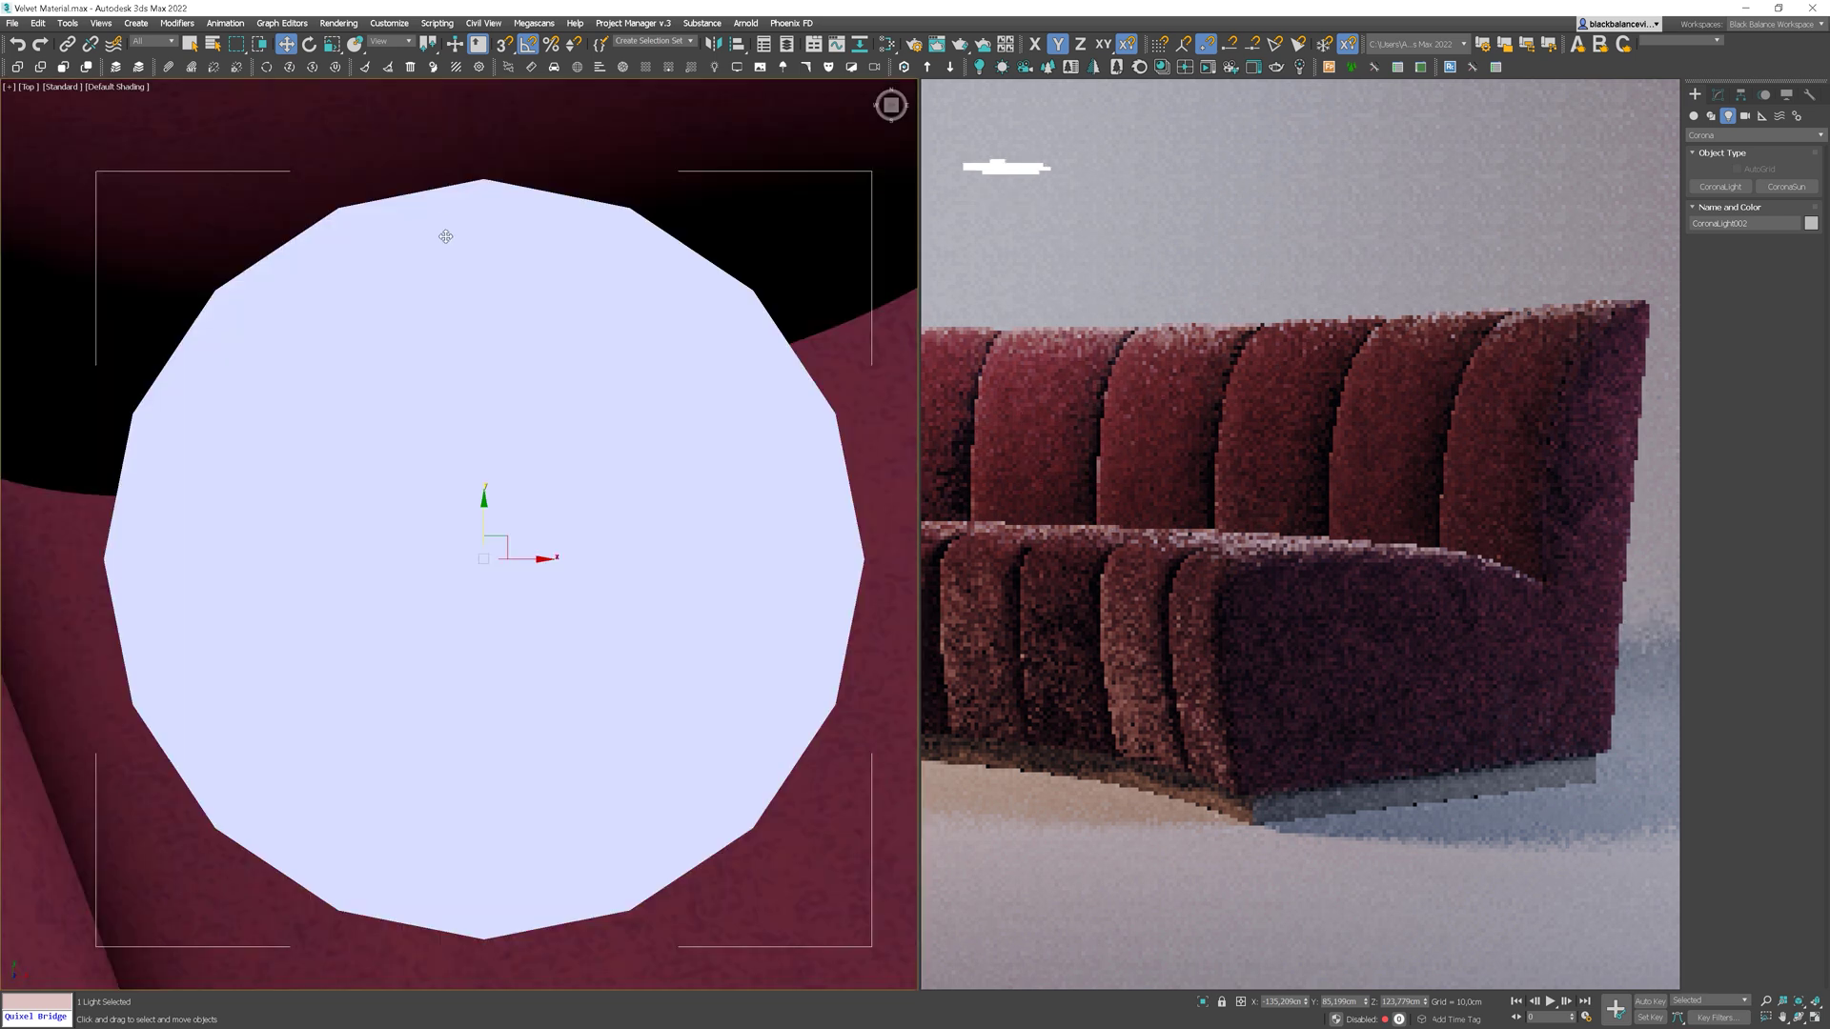
scroll(449, 266, down, 5)
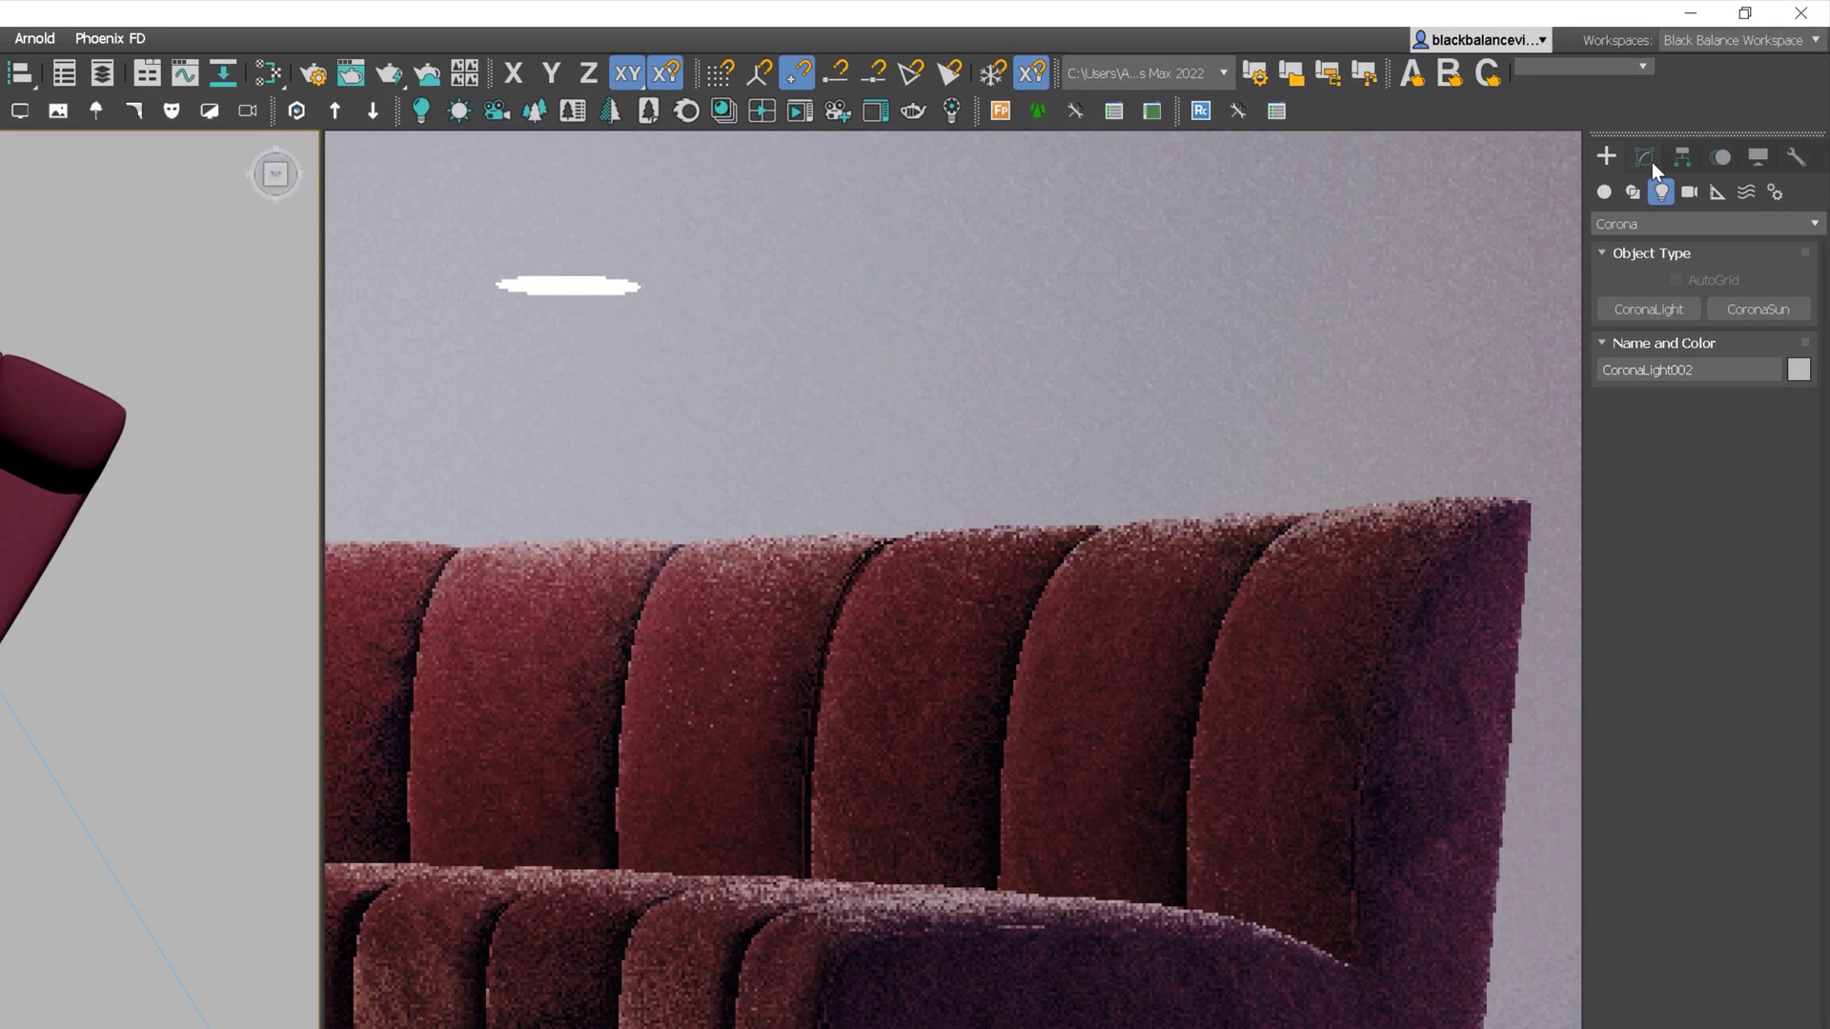
click(1718, 94)
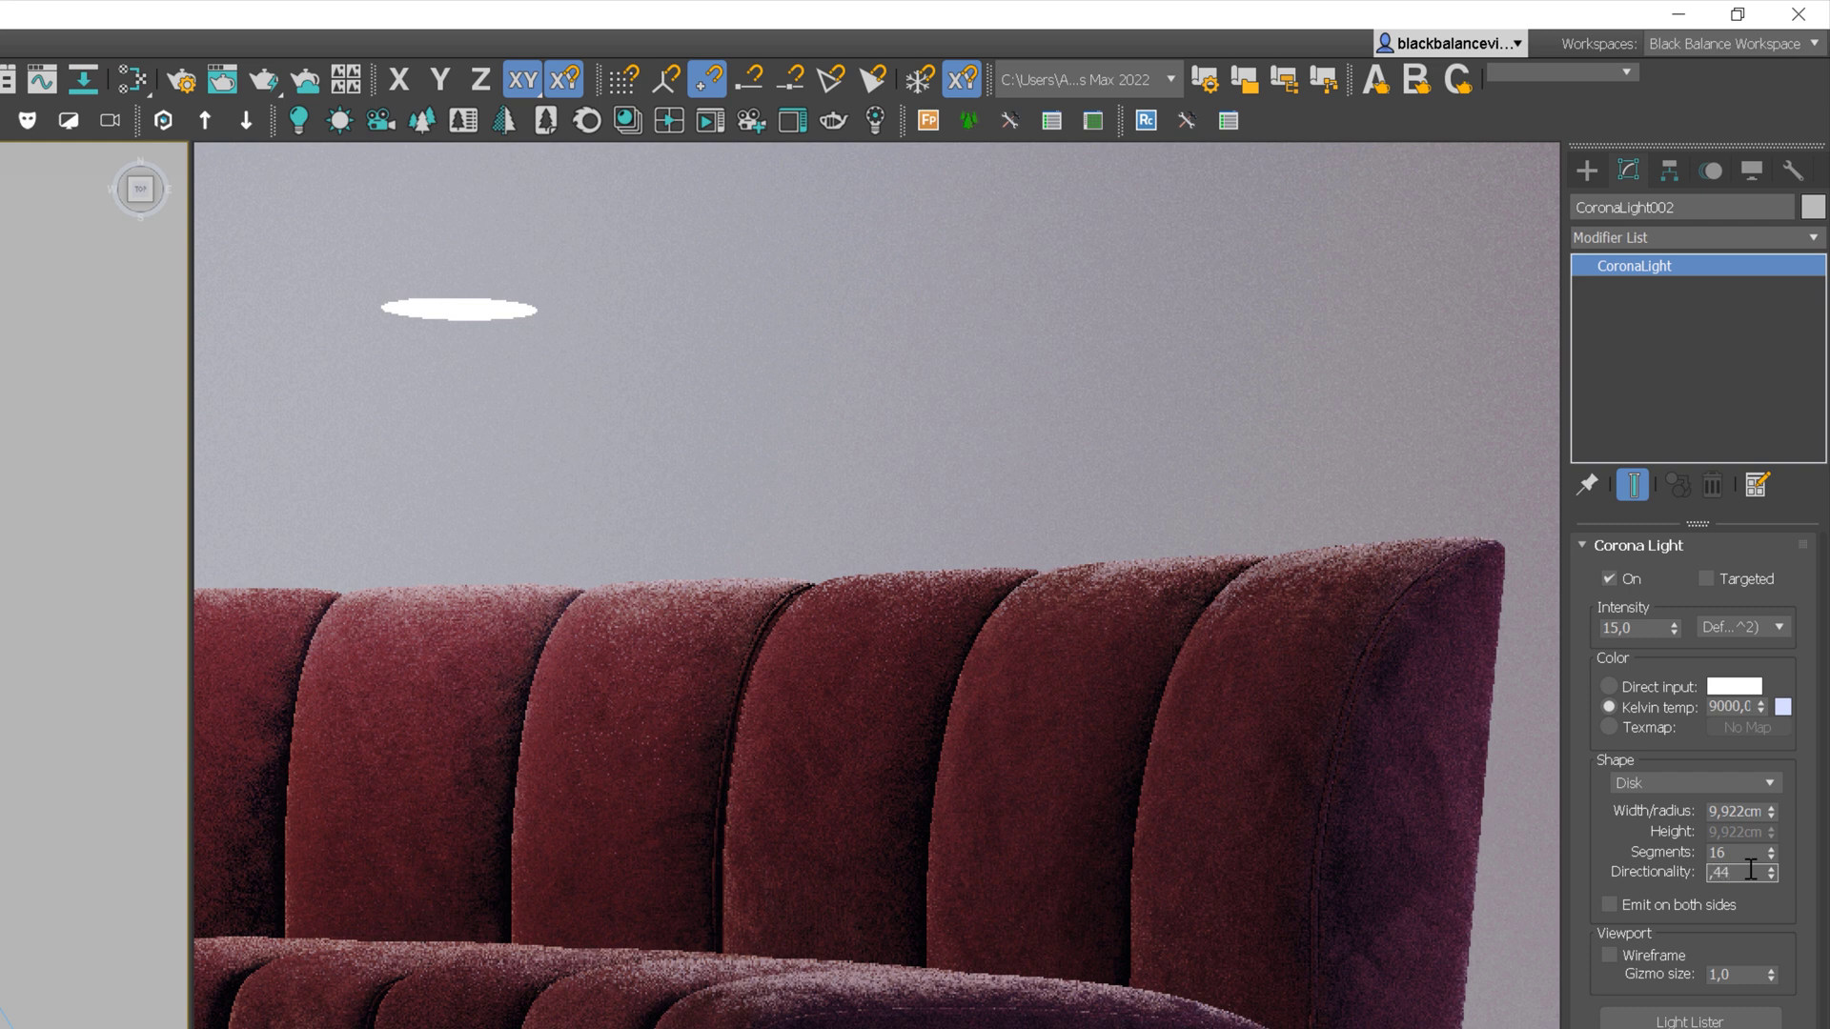
Step: Set the disk light's directionality to 0,44 and colour temperature to 4500 K
key(Return)
double_click(1727, 705)
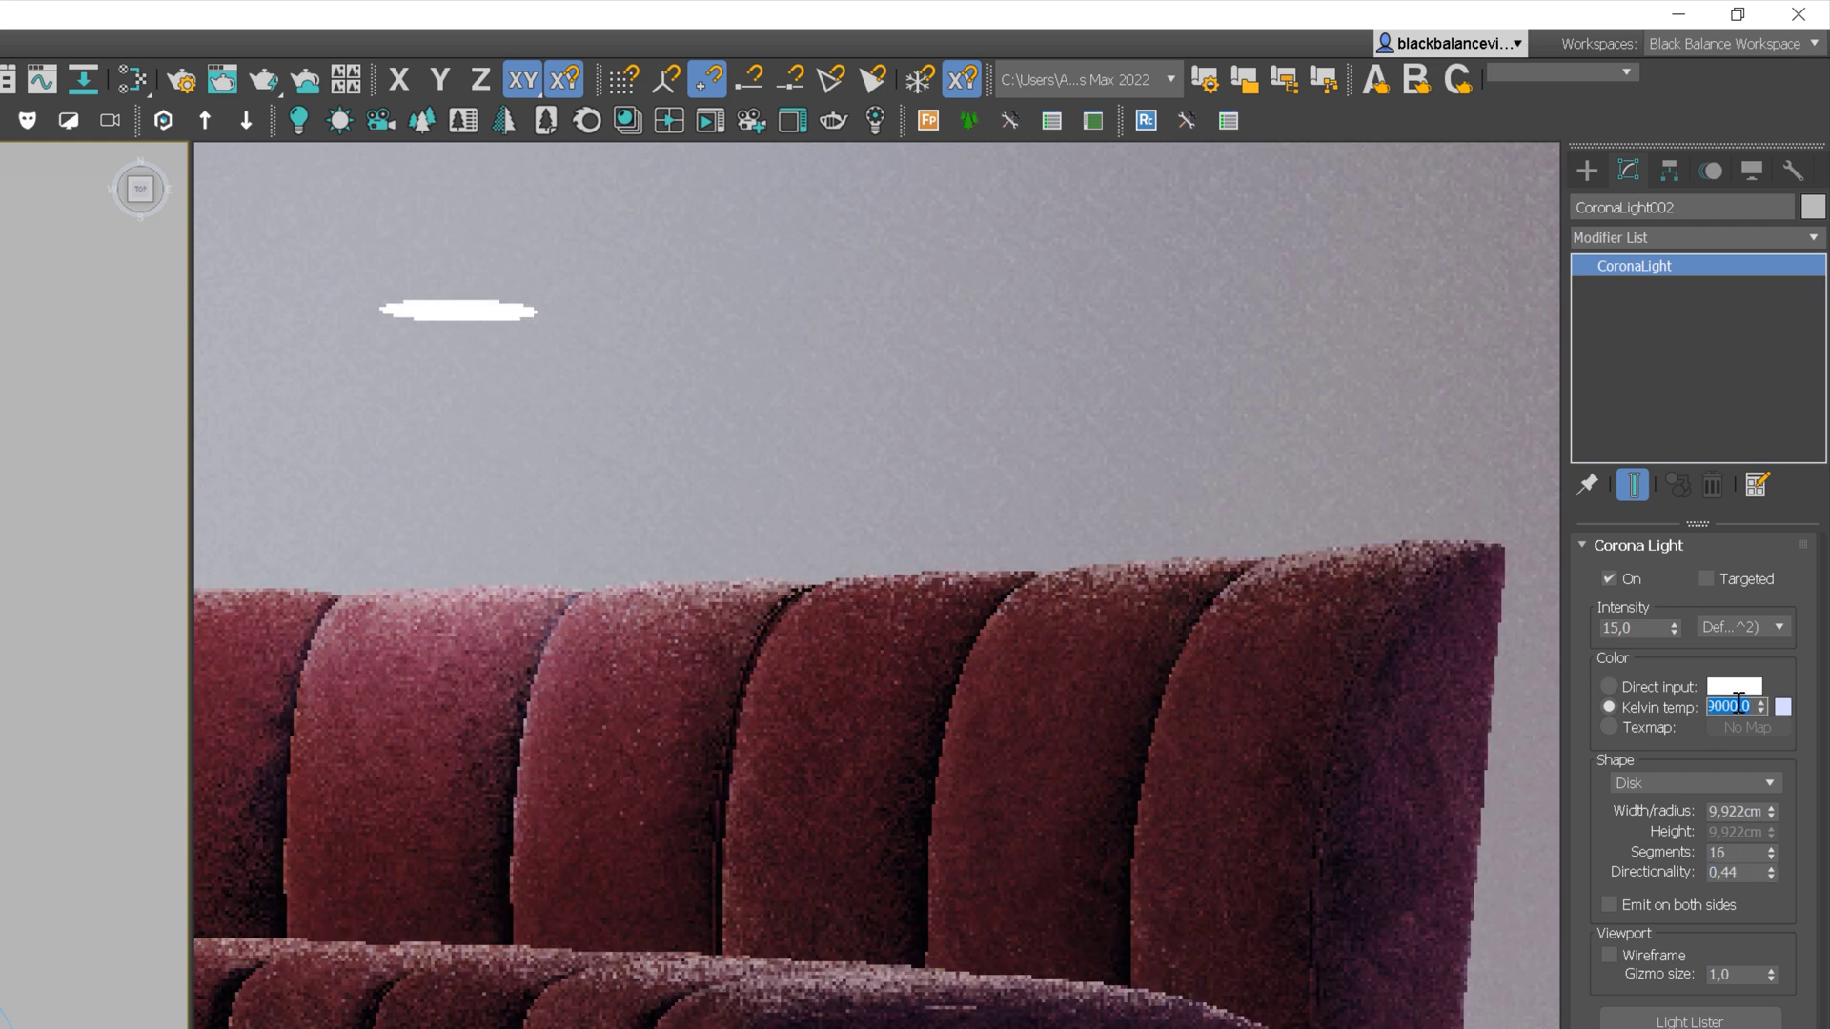
text(4500)
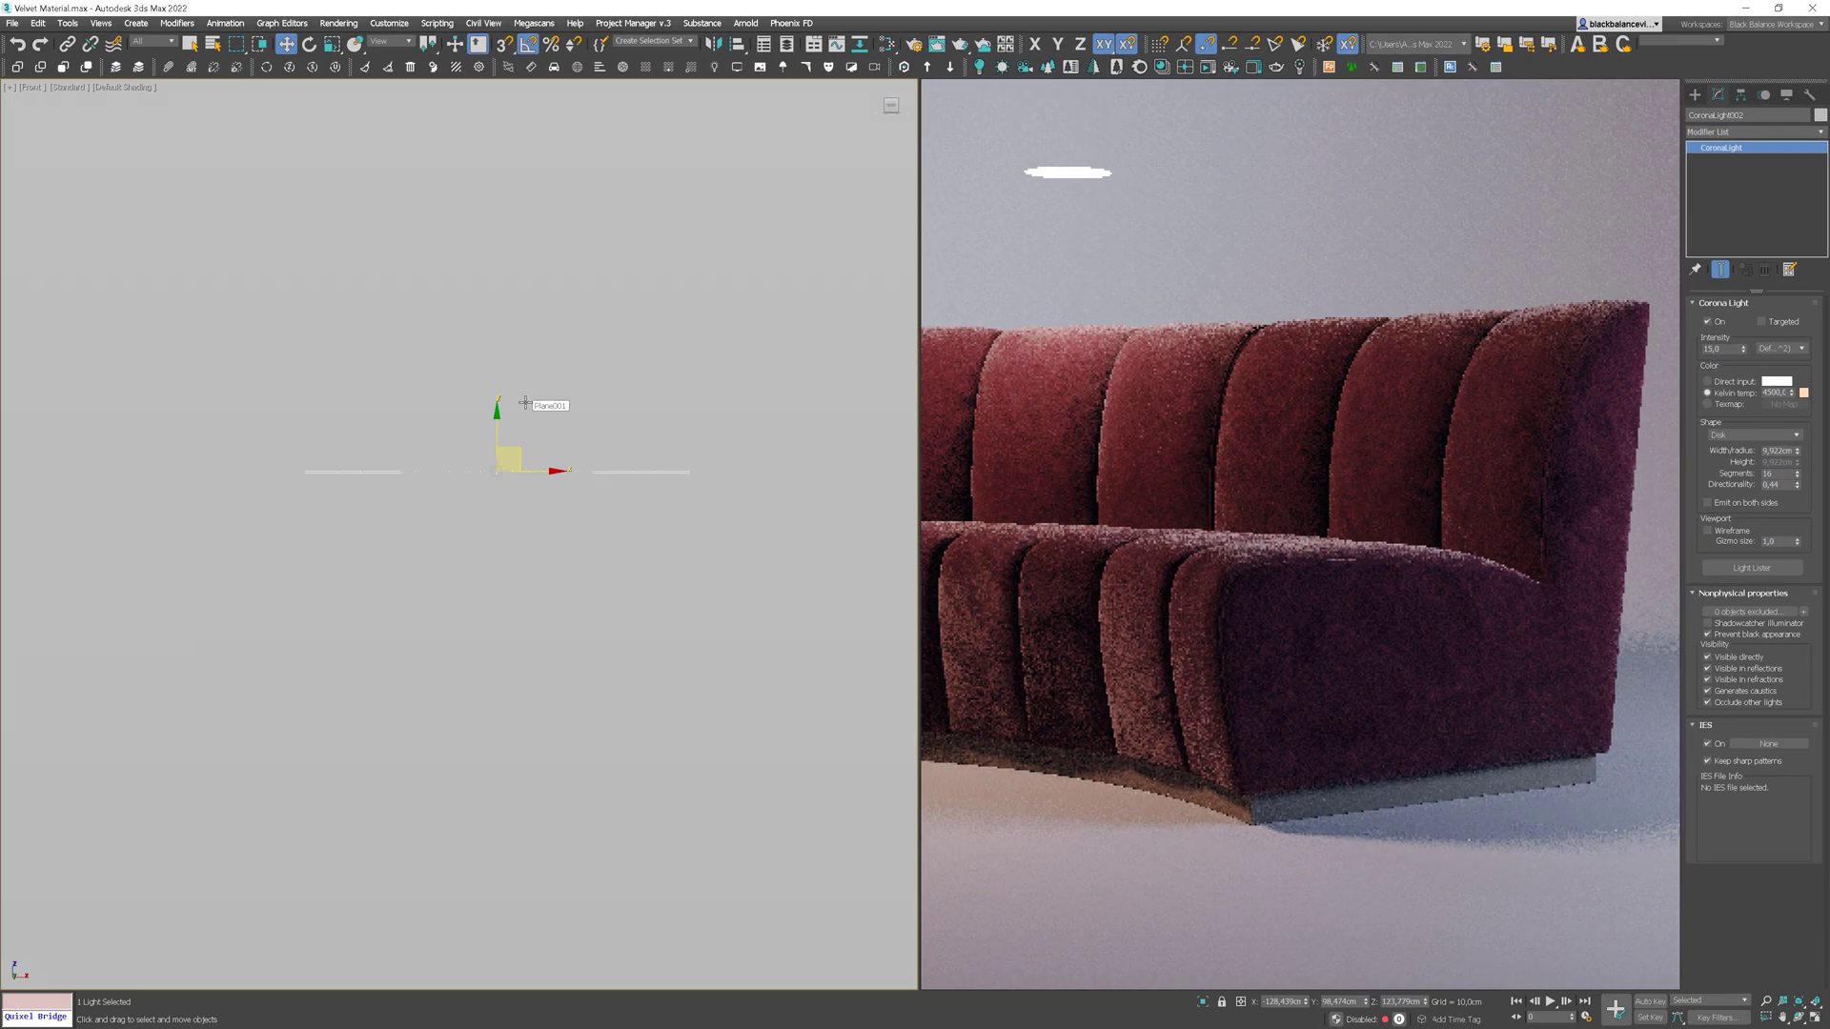
Step: Move the disk light higher and shift it over the sofa's backrest
scroll(525, 403, down, 3)
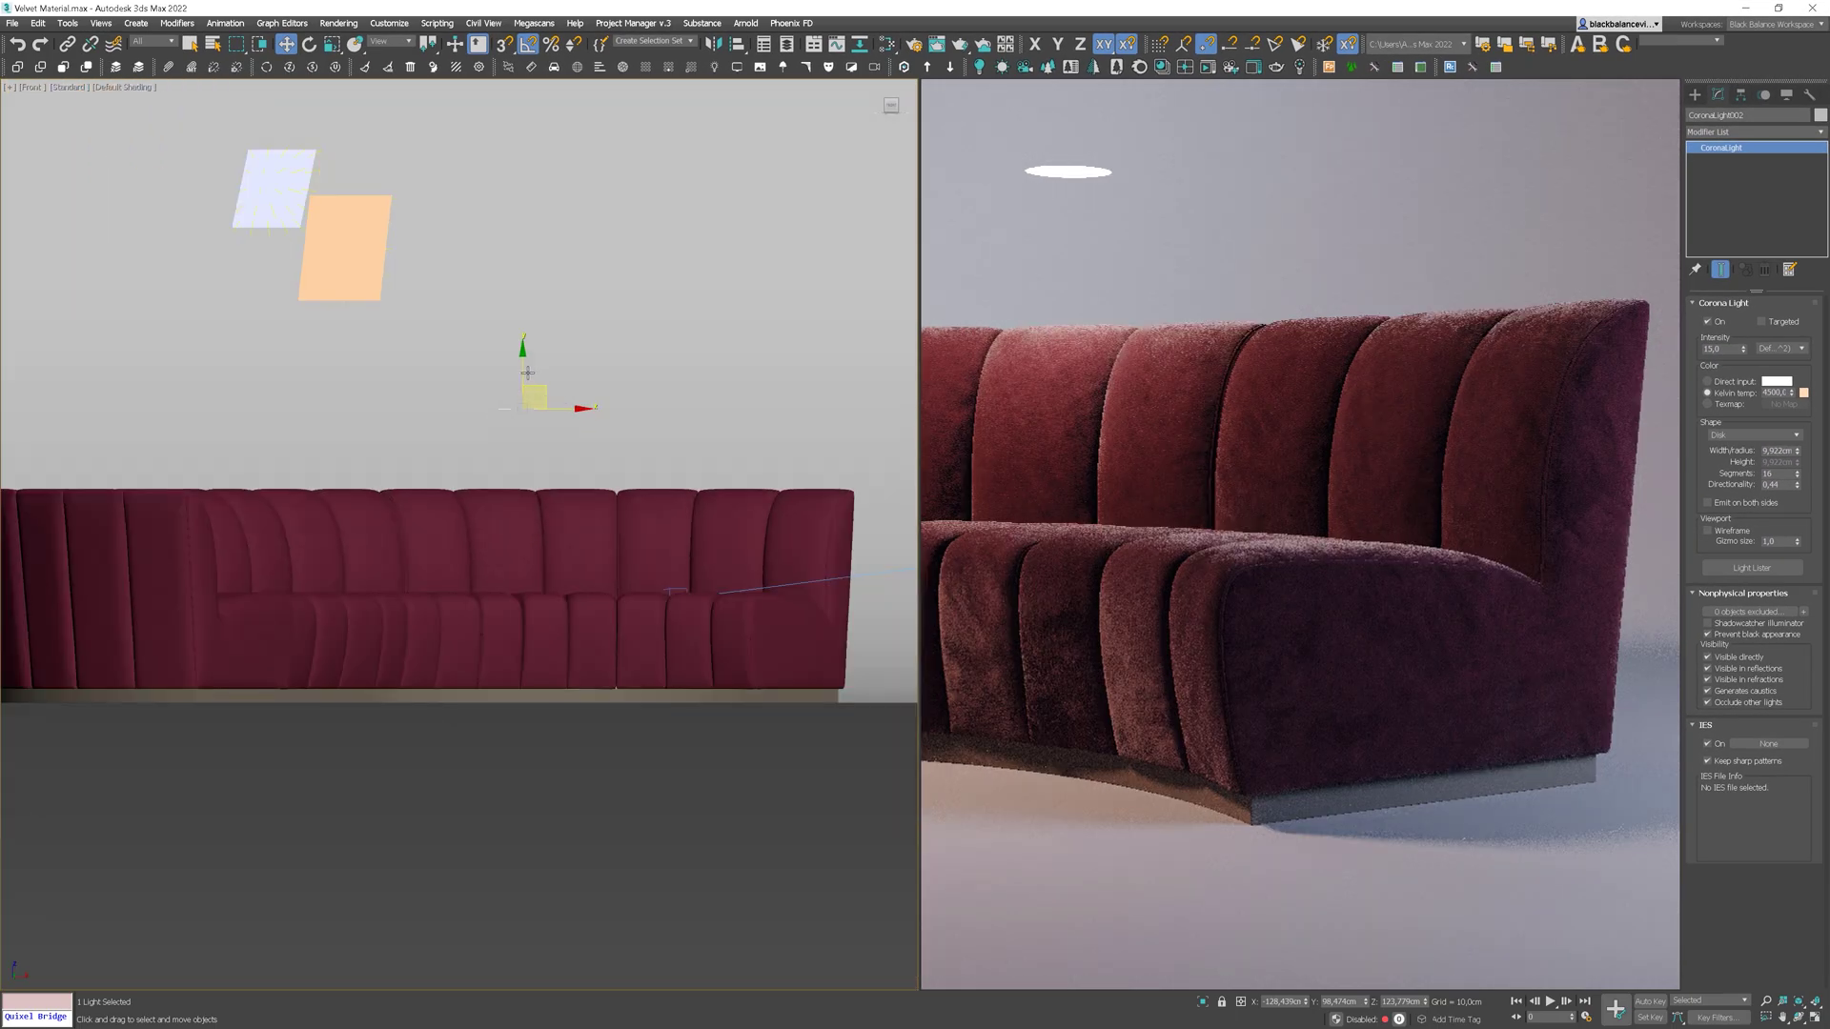
drag(524, 363, 535, 276)
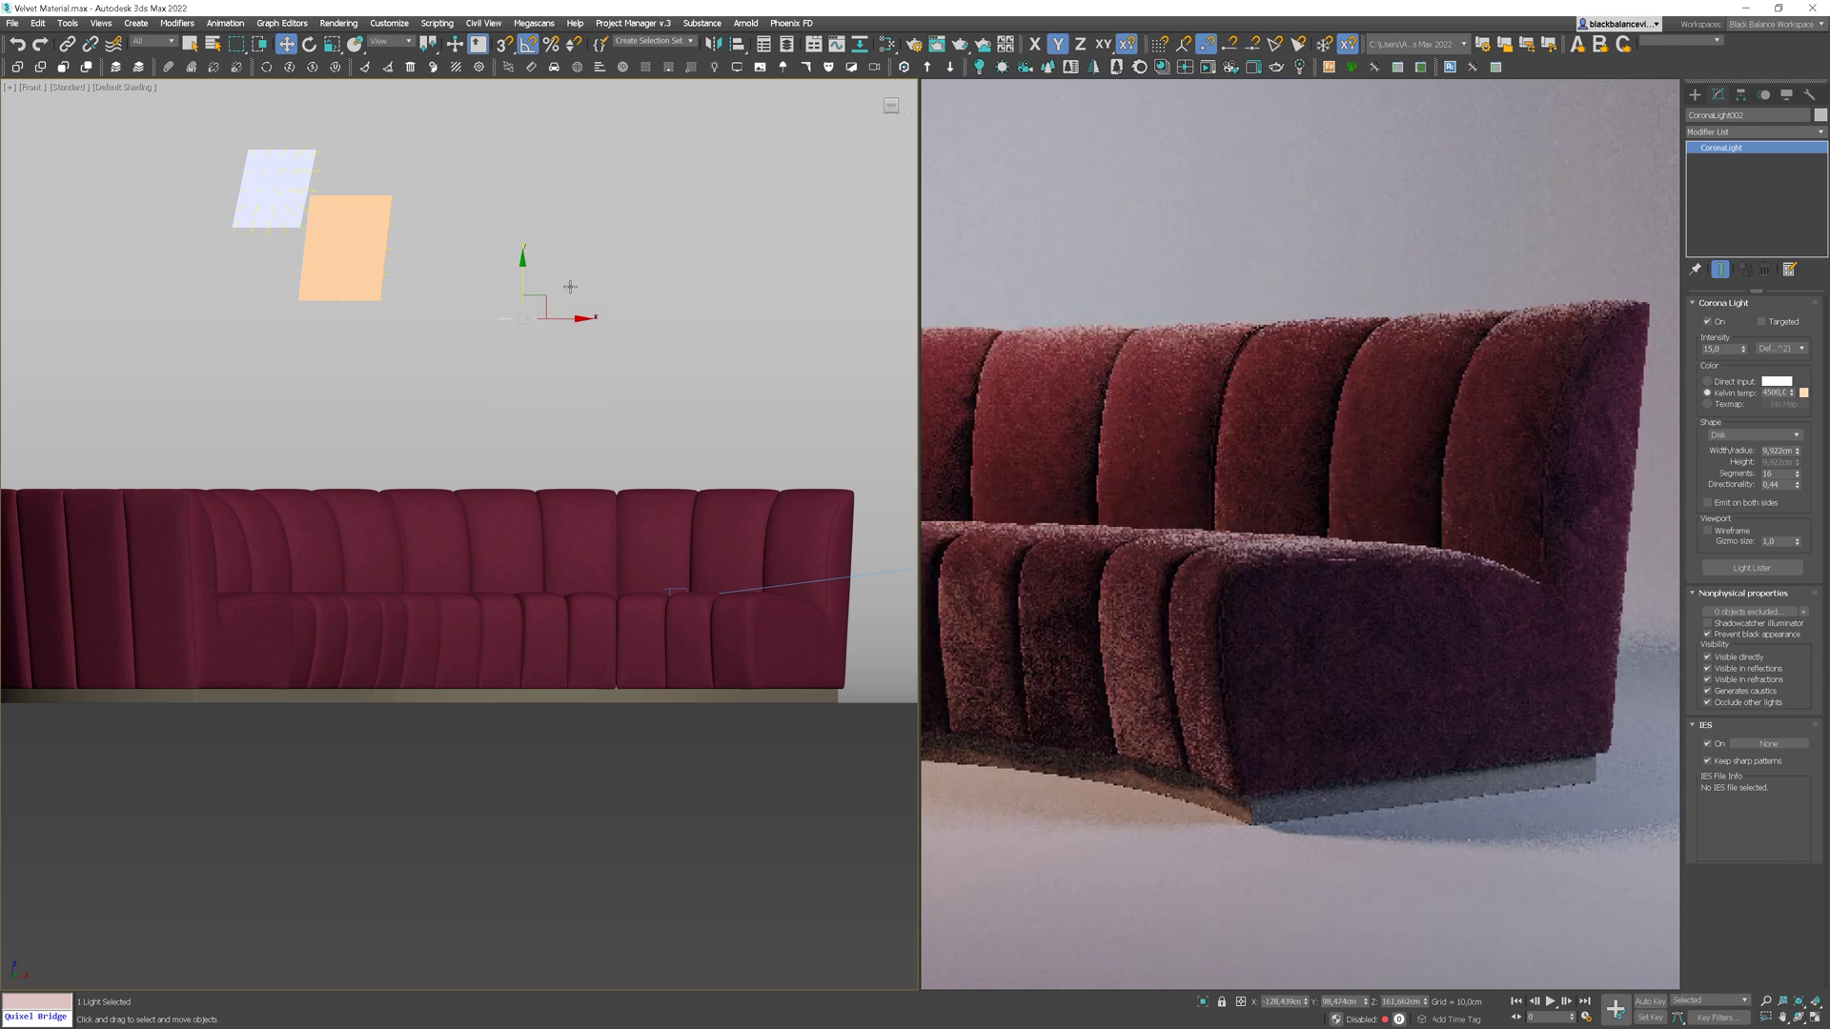
key(t)
key(z)
scroll(551, 382, down, 5)
drag(570, 379, 745, 390)
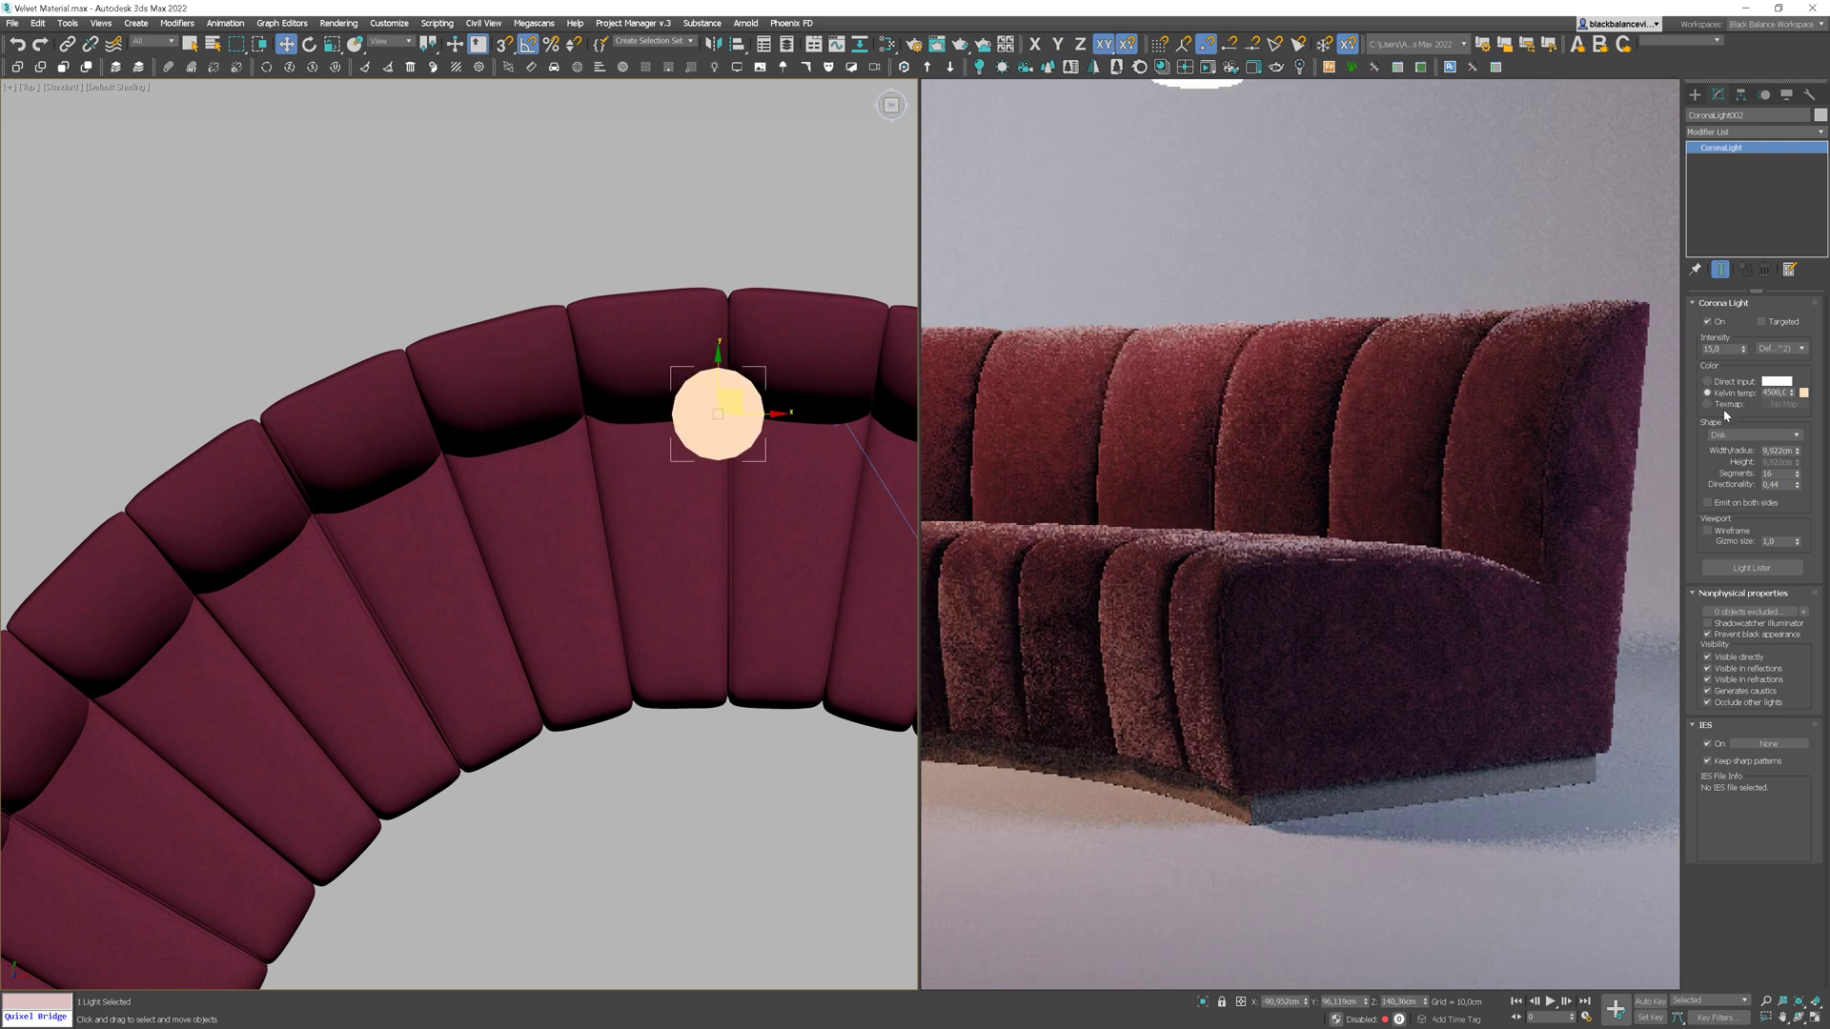
Step: Set the disk light's intensity to 55
double_click(1722, 349)
text(55)
key(Return)
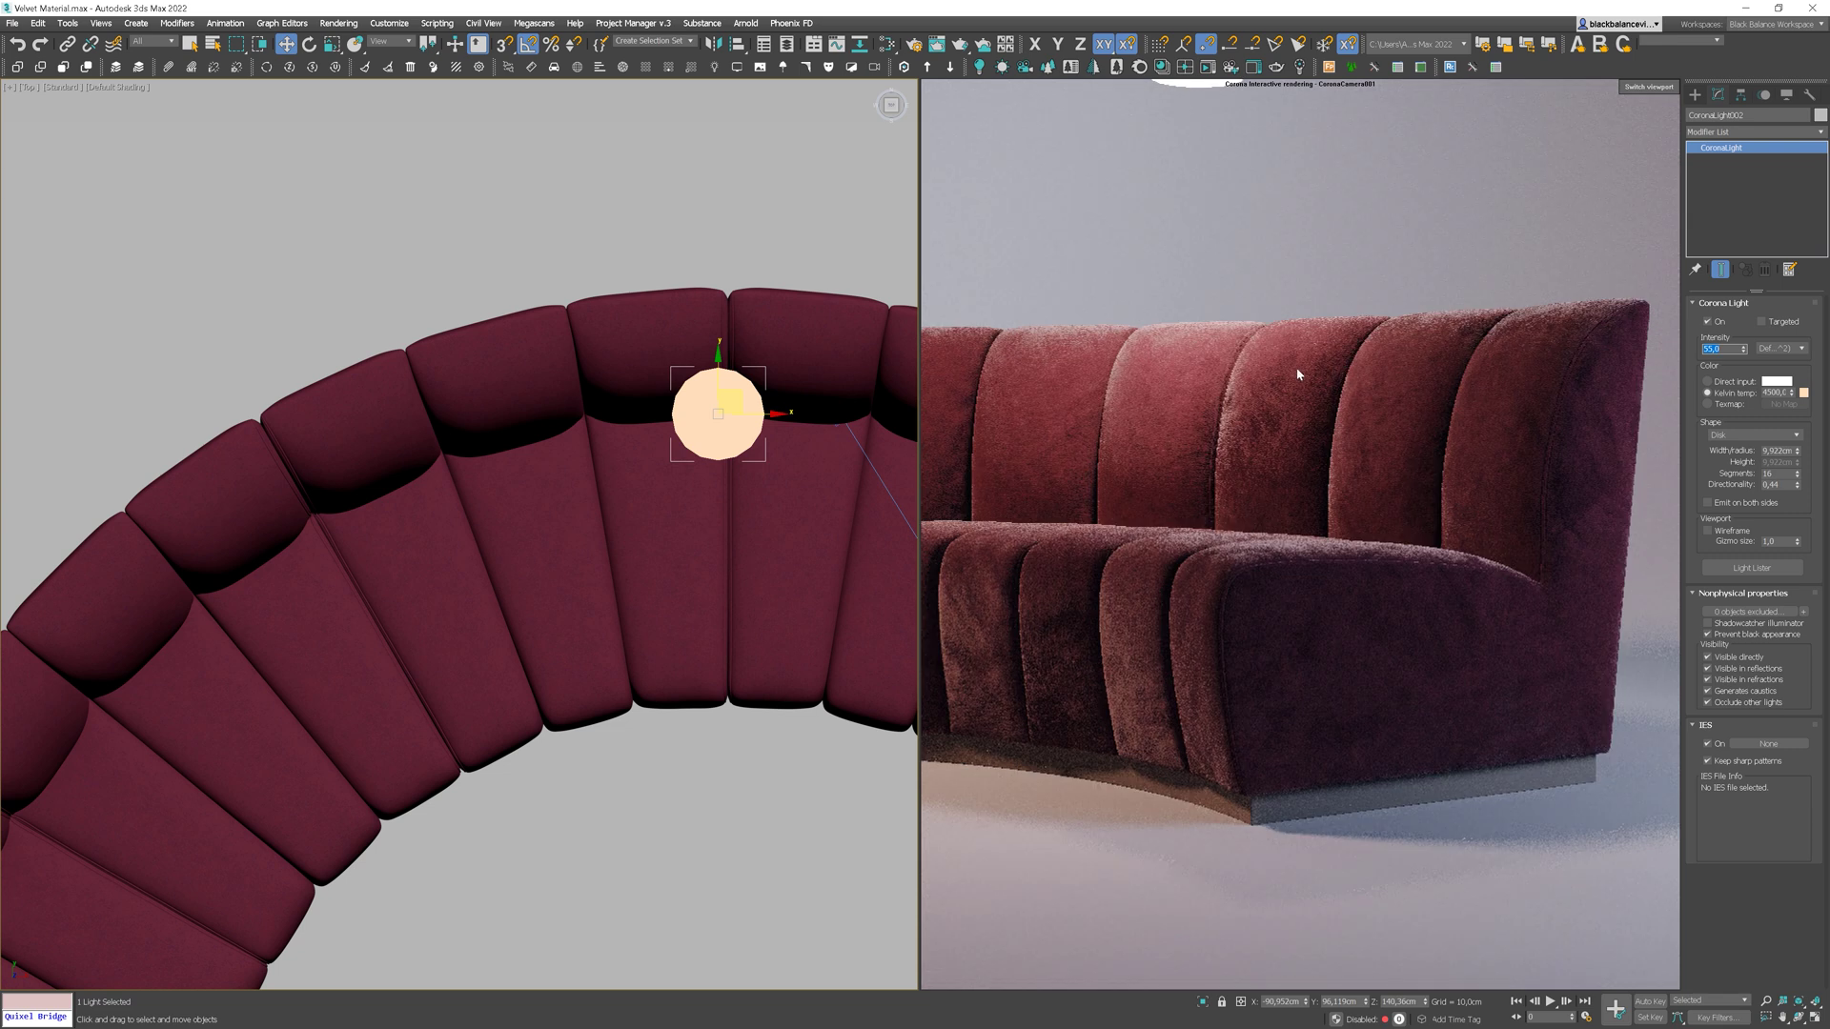
Step: Uncheck Visible directly so the disk light itself no longer shows in the render
click(1707, 657)
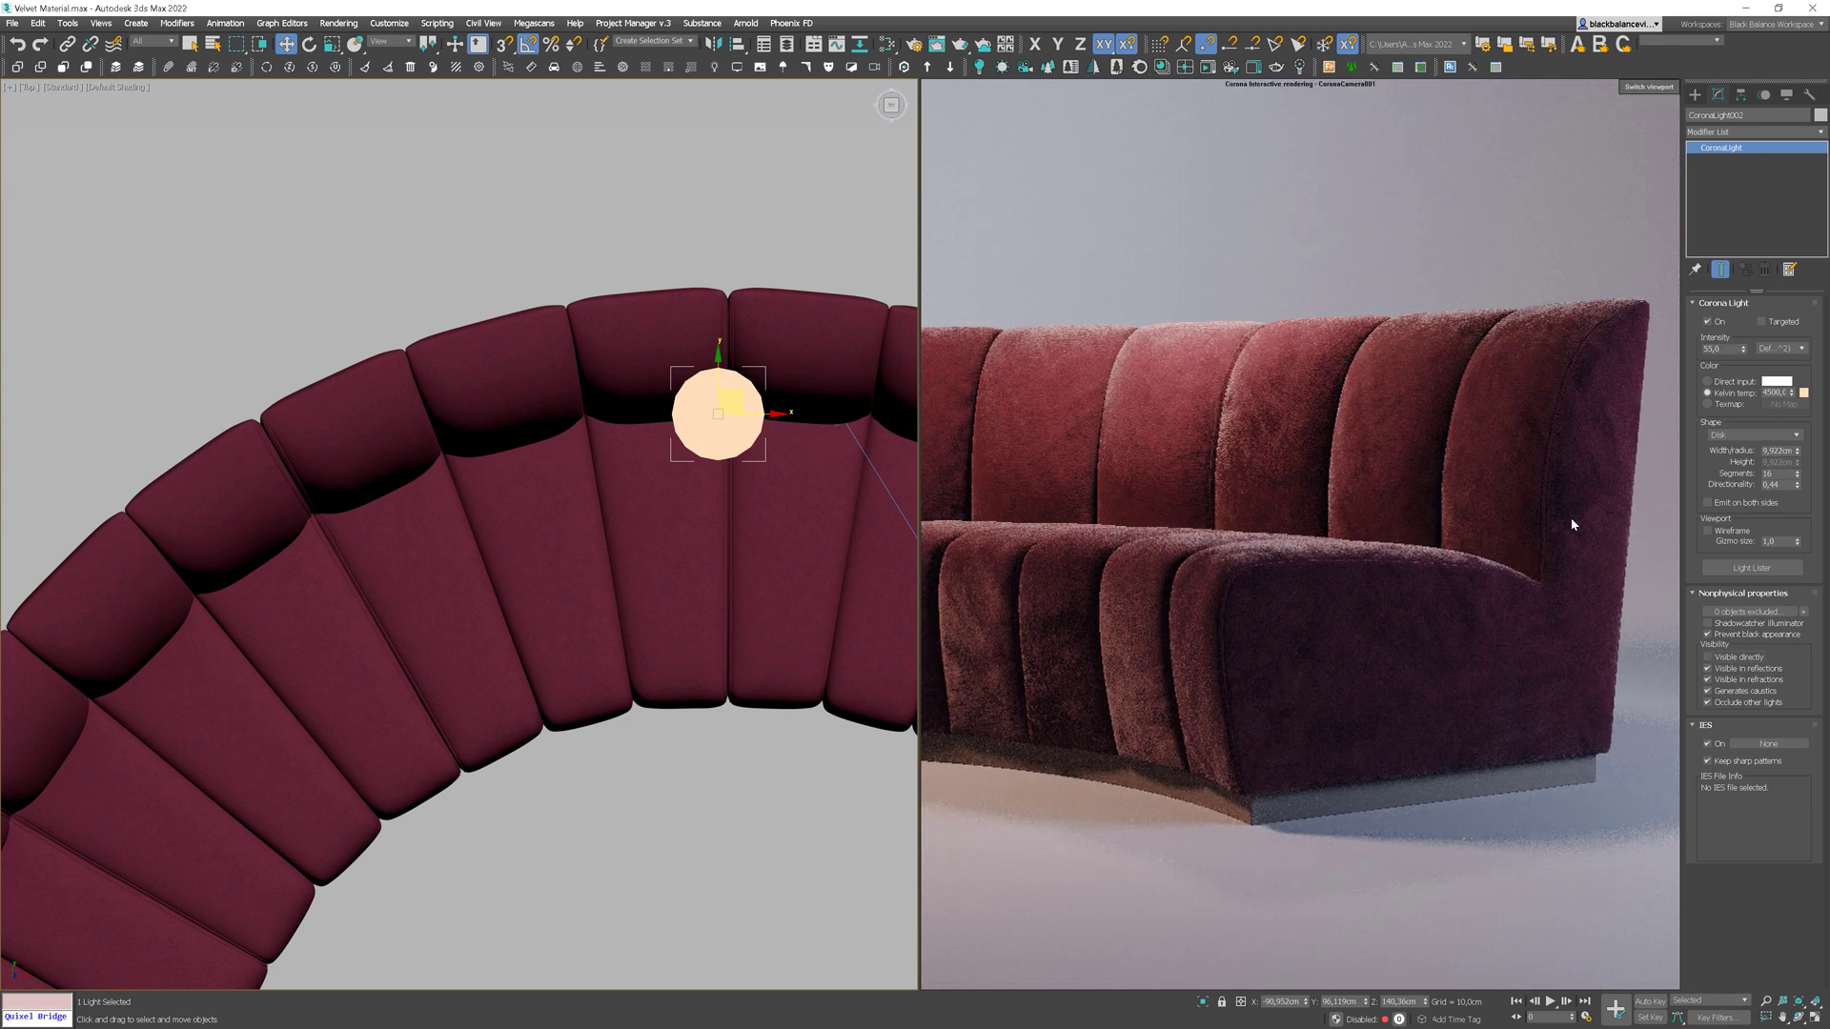